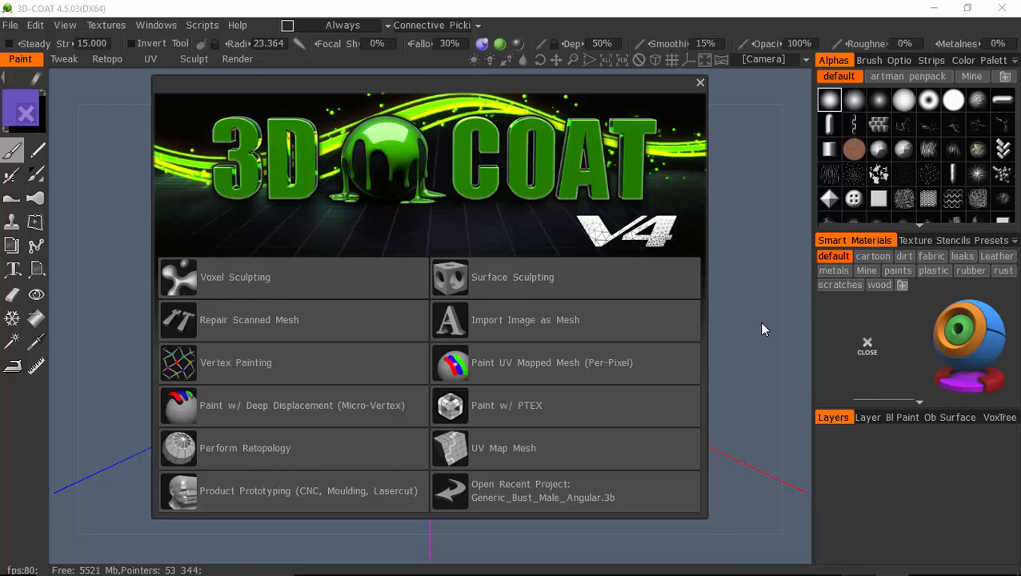
# - Load the saved workspace layout Tutorial layout.3dc_workspace
pyautogui.click(158, 25)
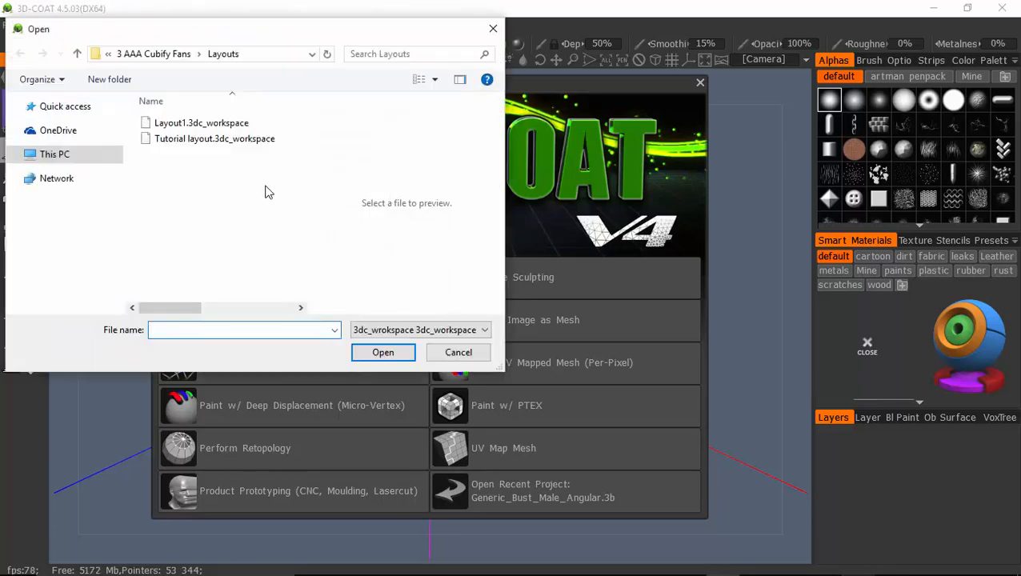
pyautogui.click(199, 142)
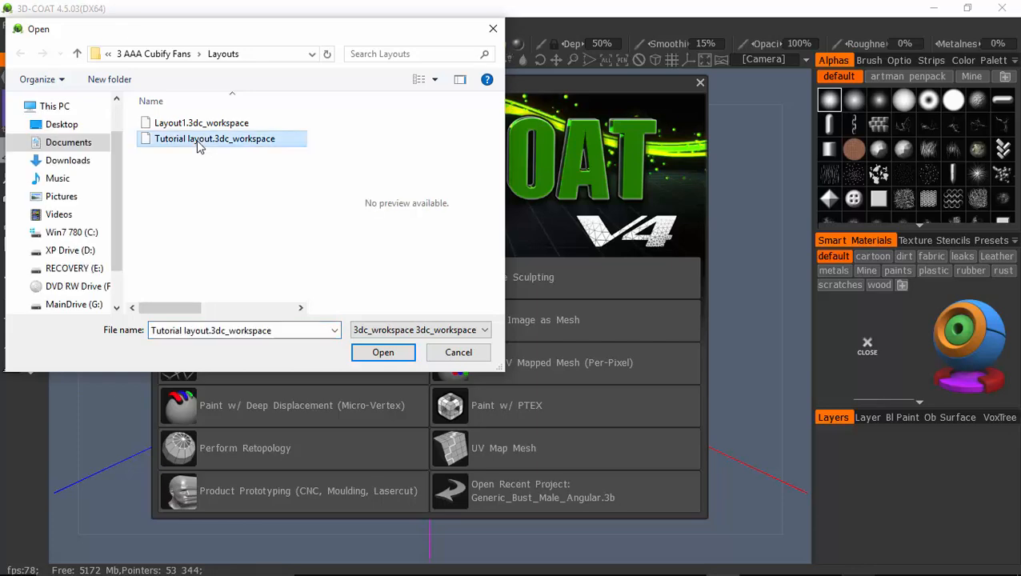
pyautogui.click(378, 353)
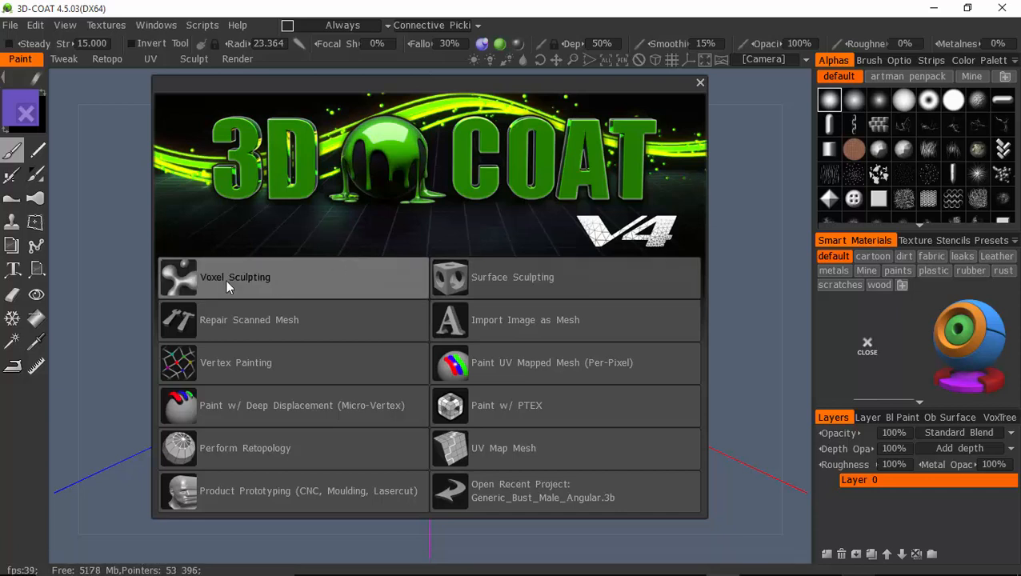
# - Start a voxel sculpting scene with an empty volume
pyautogui.moveTo(227, 280)
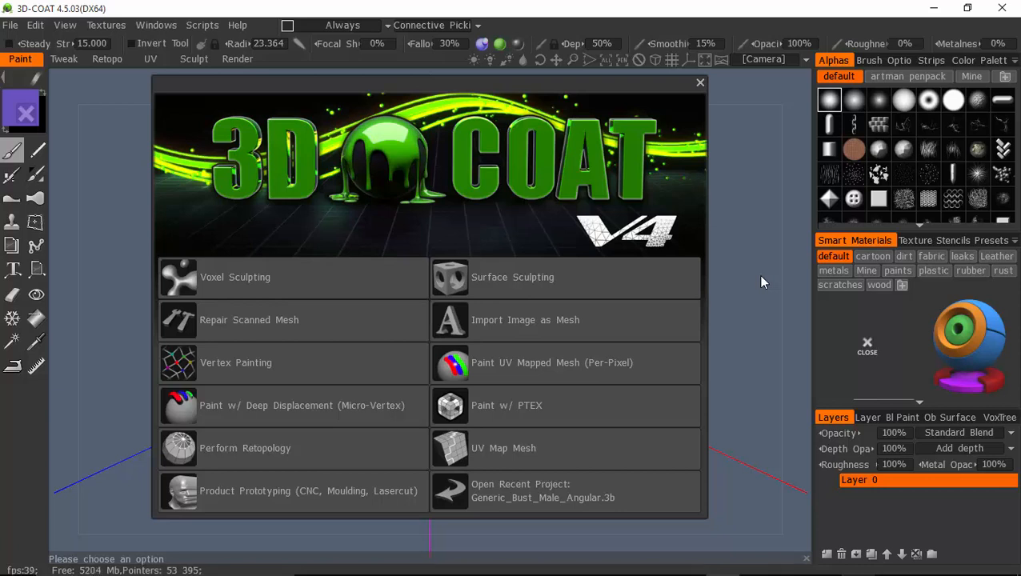
pyautogui.click(239, 276)
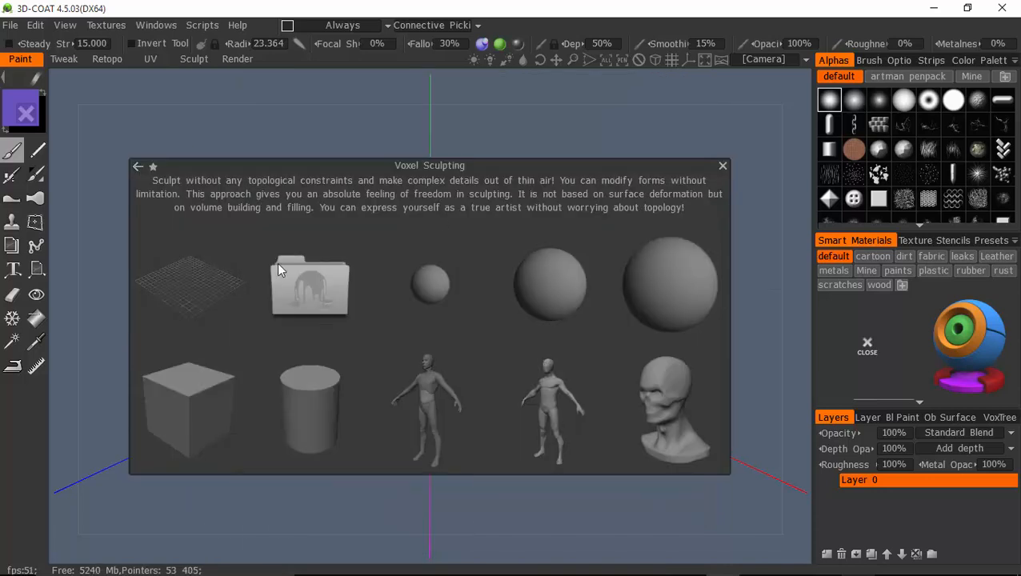
pyautogui.click(196, 285)
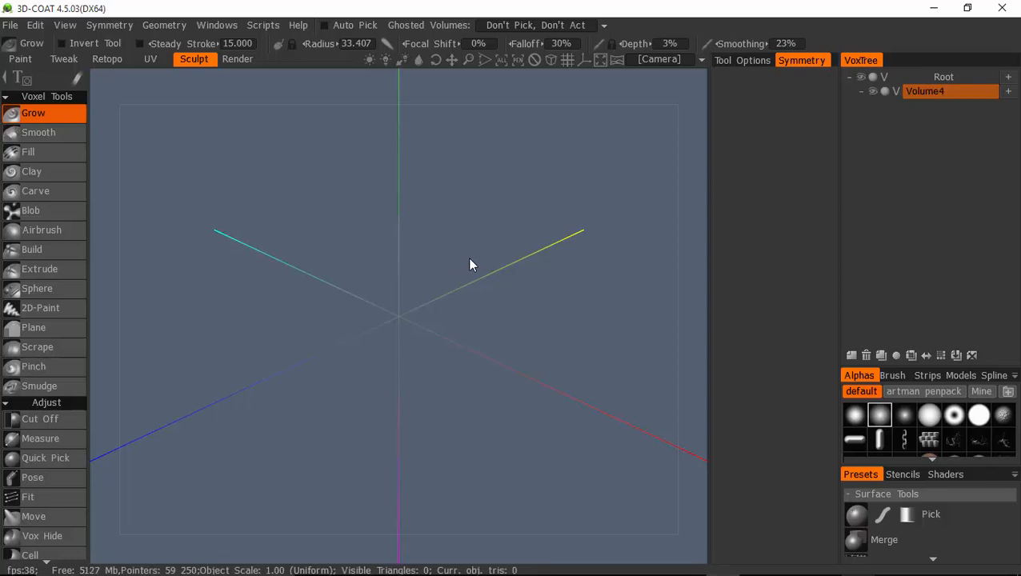
# - Switch to the front view and load Pawn.jpg as the background reference image for the Z-axis
pyautogui.press('KP_1')
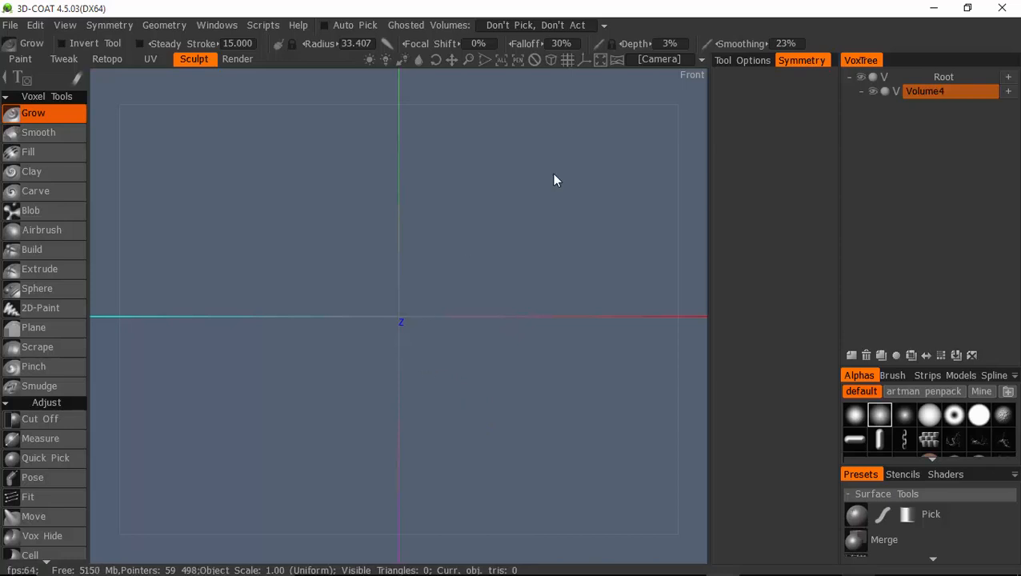
pyautogui.click(700, 61)
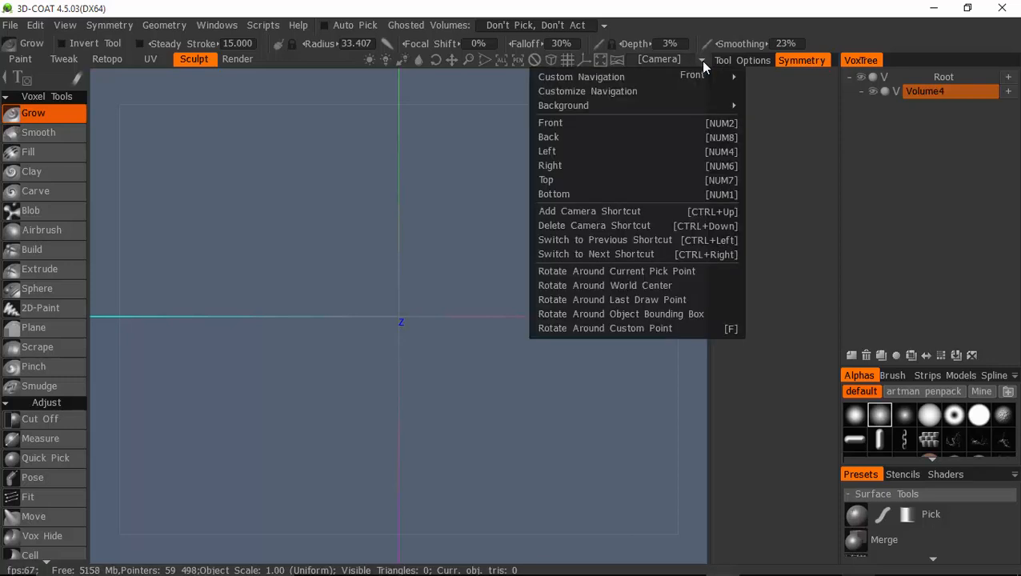
pyautogui.moveTo(610, 112)
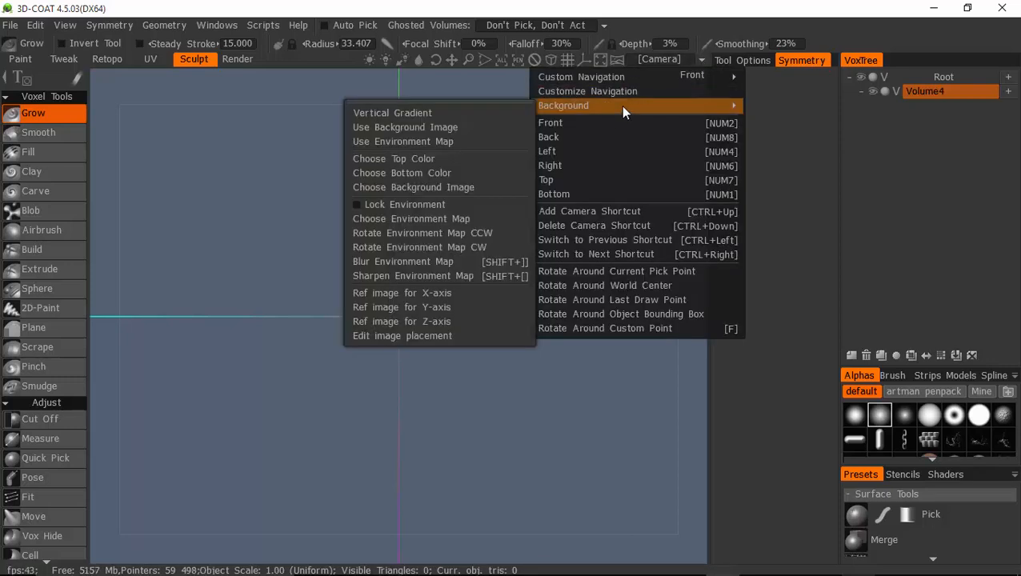
pyautogui.click(436, 322)
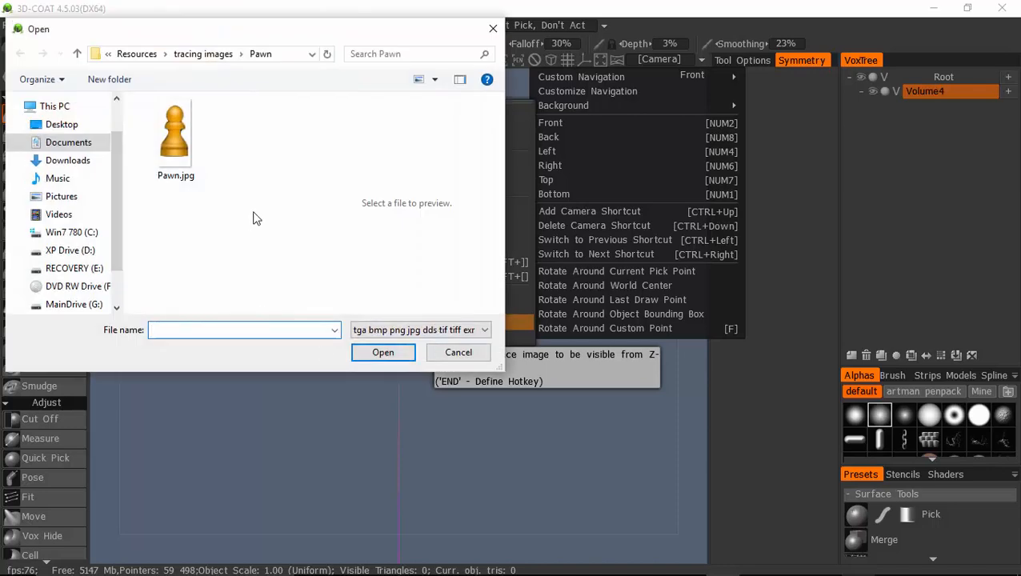
pyautogui.click(174, 141)
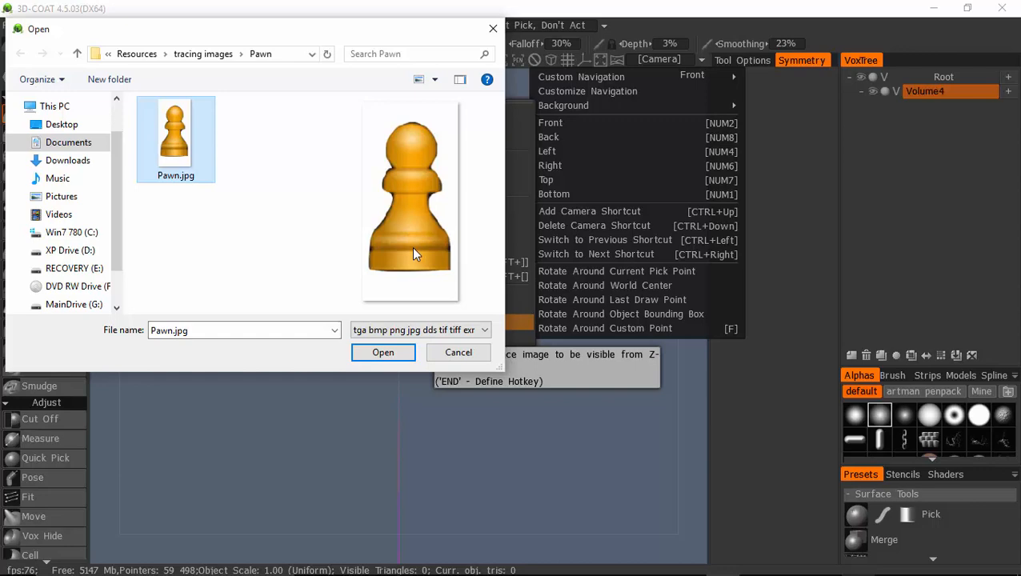
pyautogui.click(383, 353)
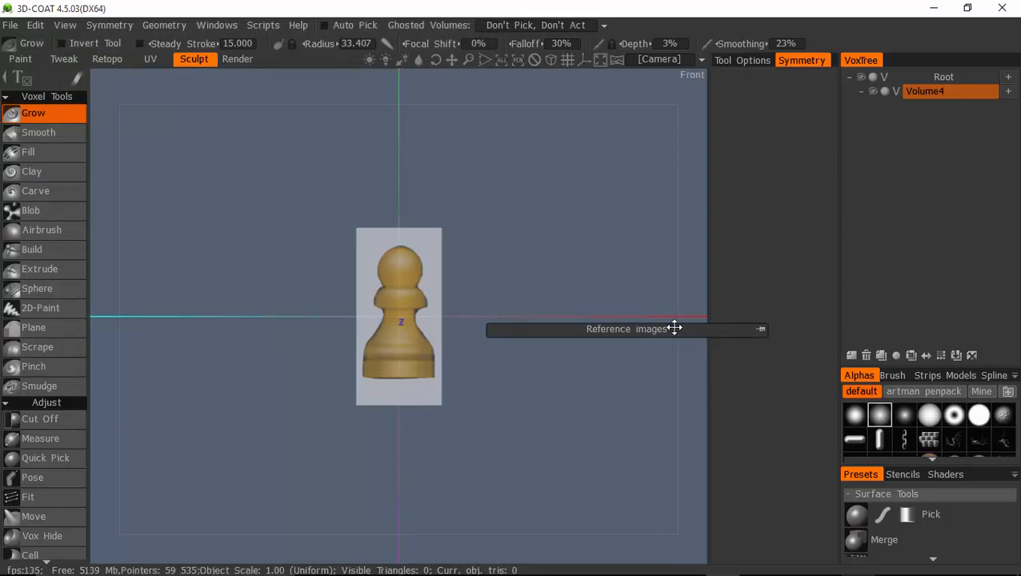
# - Move the Reference images settings clear of the pawn, keep them open, and choose Pawn.jpg again for the current view
pyautogui.moveTo(671, 329); pyautogui.dragTo(725, 214)
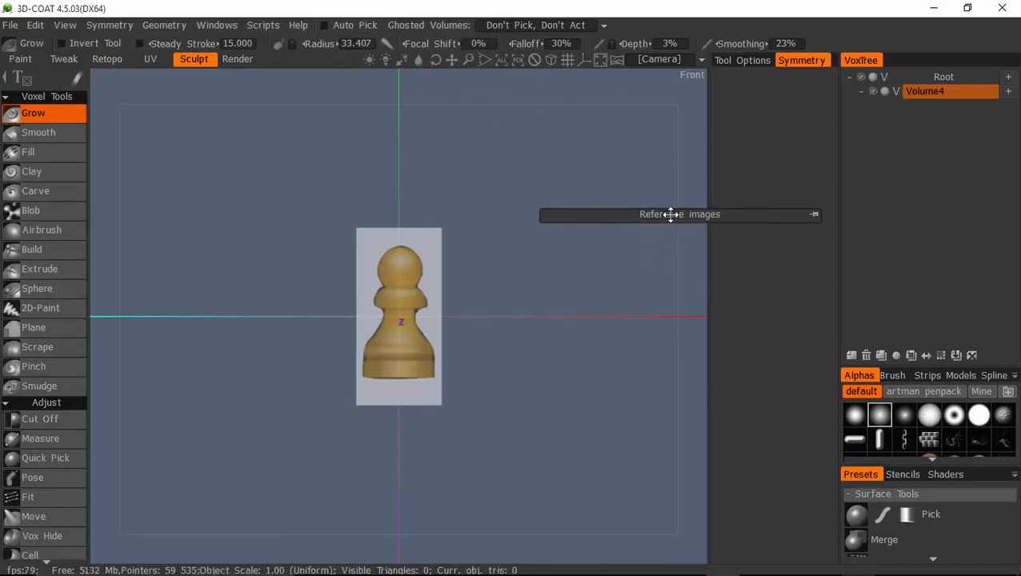
pyautogui.click(812, 214)
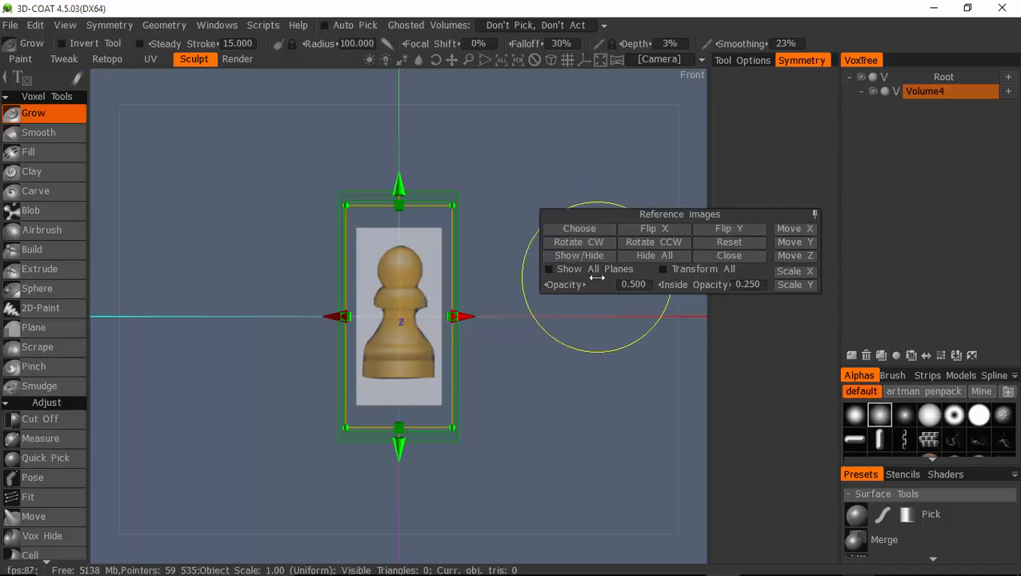
pyautogui.click(581, 228)
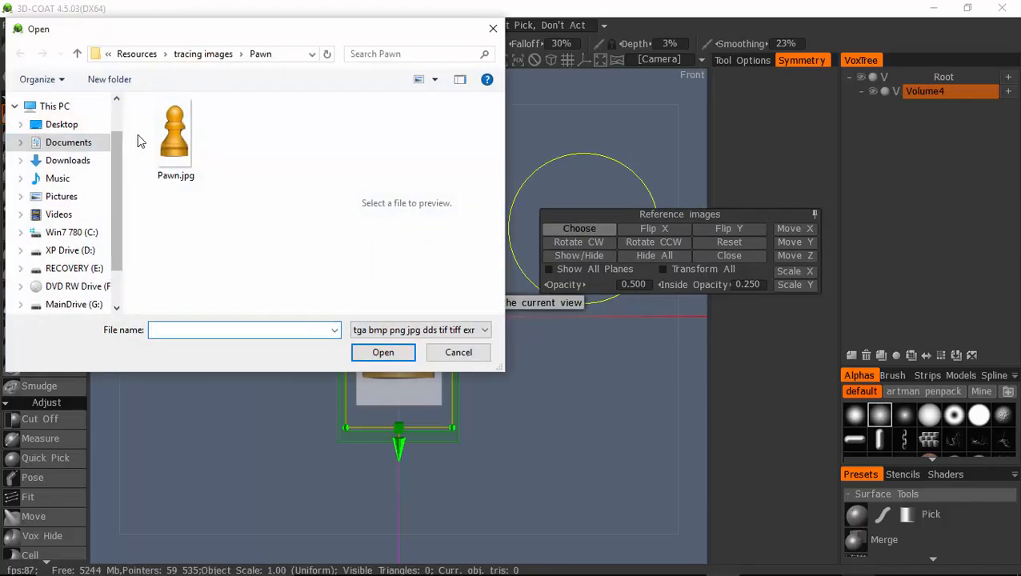
pyautogui.doubleClick(170, 145)
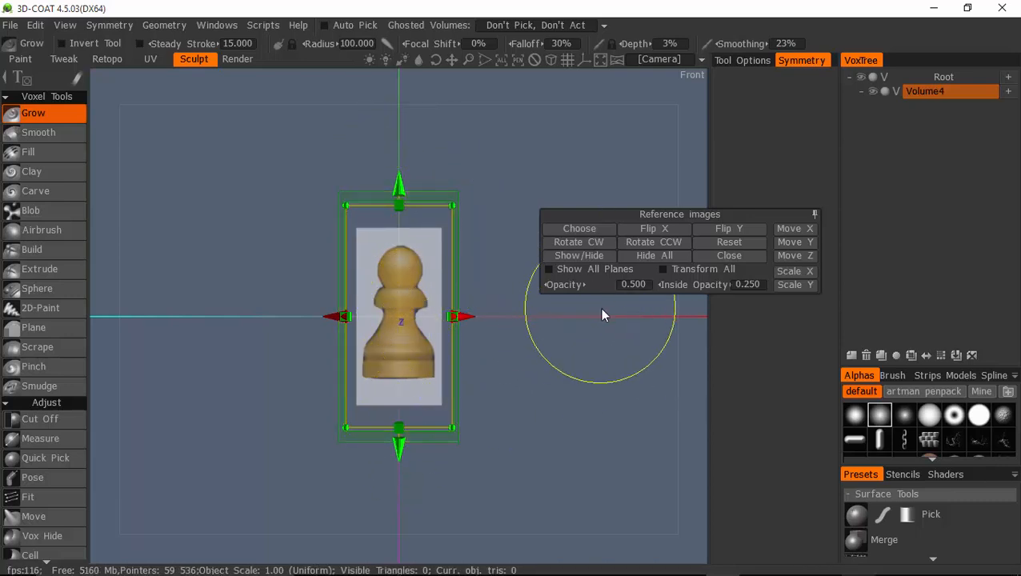
# - Hide the pawn reference image, show it again, and let the Reference images settings collapse
pyautogui.click(586, 257)
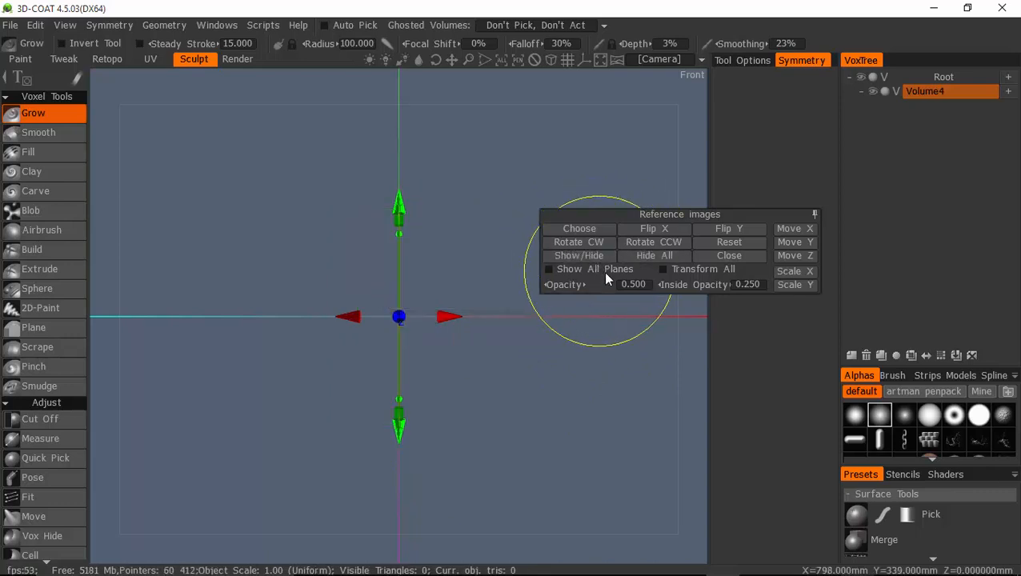
pyautogui.click(586, 260)
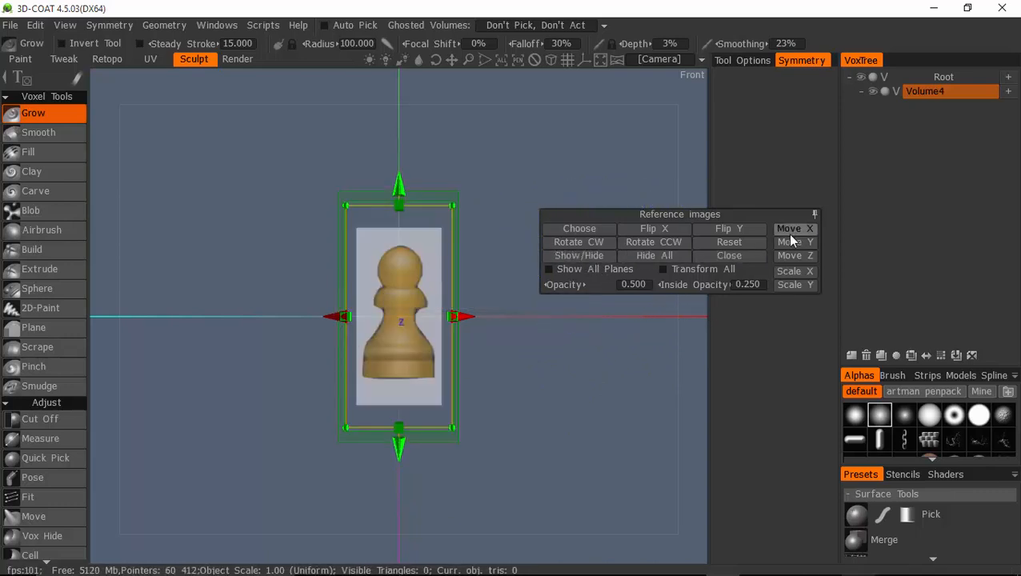
pyautogui.click(814, 214)
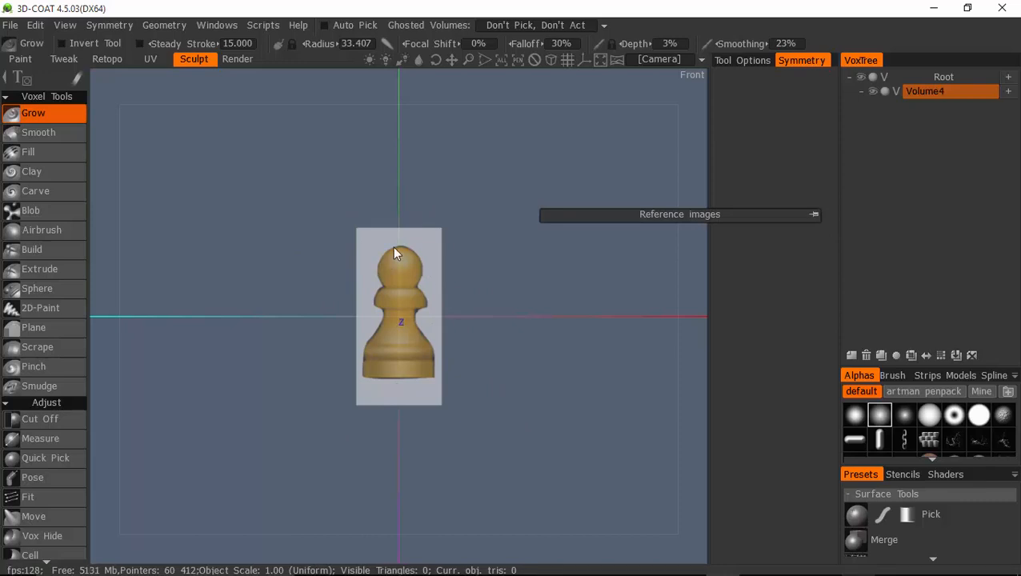
# - Draw a voxel sphere in the front view with the Sphere tool, partly overlapping the pawn reference image
pyautogui.moveTo(393, 253); pyautogui.dragTo(422, 414)
pyautogui.press('KP_1')
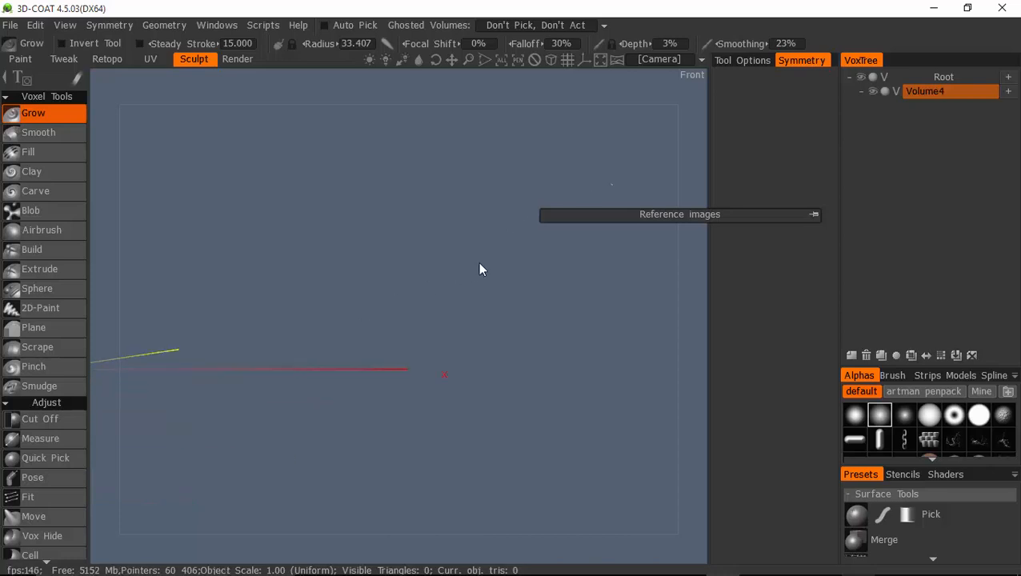
pyautogui.moveTo(480, 263); pyautogui.dragTo(531, 244, button='middle')
pyautogui.moveTo(301, 428)
pyautogui.mouseDown(button='middle')
pyautogui.moveTo(444, 387)
pyautogui.moveTo(578, 386)
pyautogui.mouseUp(button='middle')
pyautogui.moveTo(471, 401); pyautogui.dragTo(526, 384, button='middle')
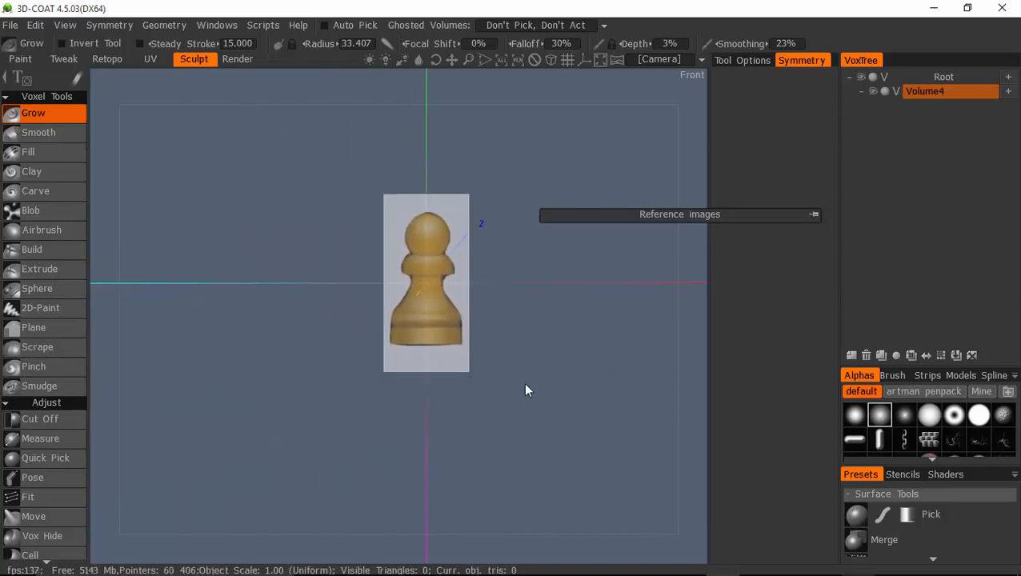
pyautogui.click(41, 286)
pyautogui.moveTo(358, 253); pyautogui.dragTo(435, 249)
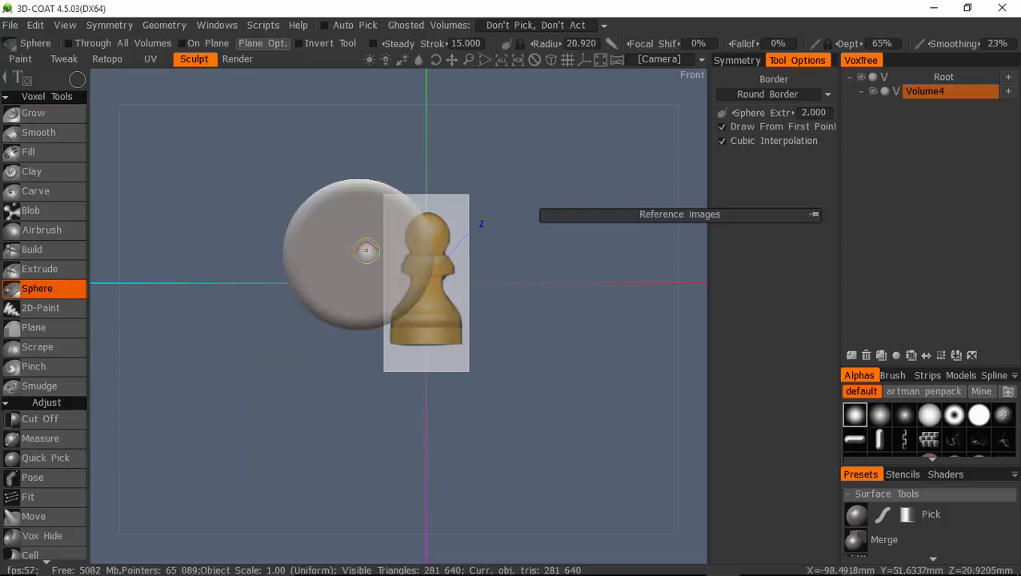
# - Move the sphere with the Transform tool so that it sits centred over the pawn reference image
pyautogui.press('space')
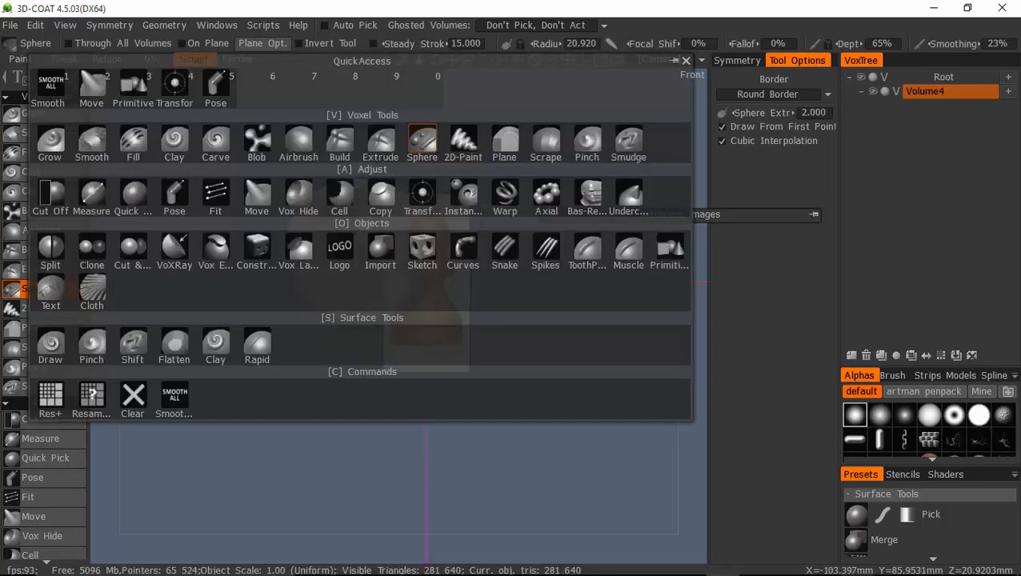
pyautogui.click(176, 84)
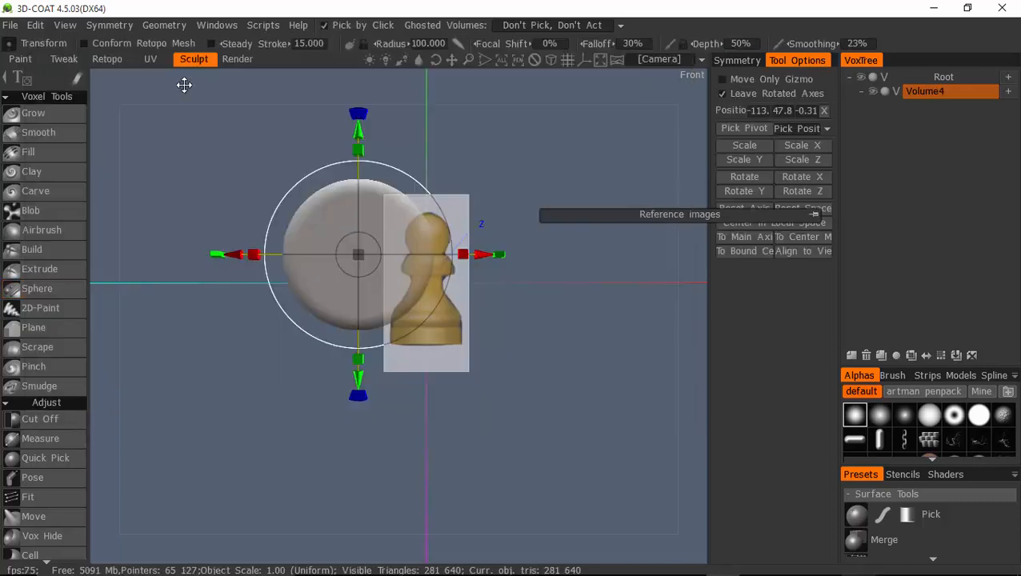
pyautogui.moveTo(383, 257); pyautogui.dragTo(444, 290)
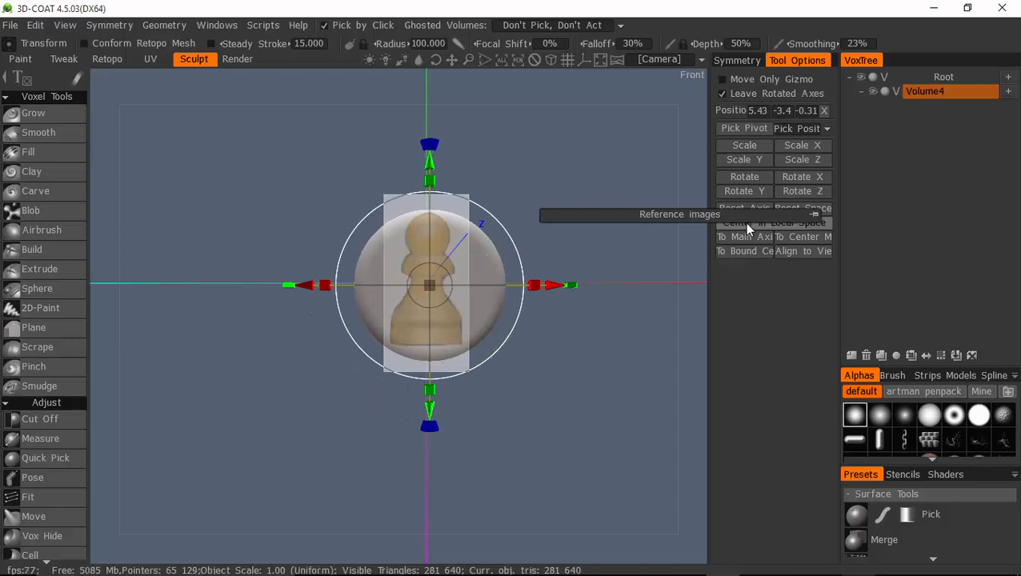
# - Set the pawn reference image's inside opacity to 0.310 and its opacity to 0.480
pyautogui.click(812, 215)
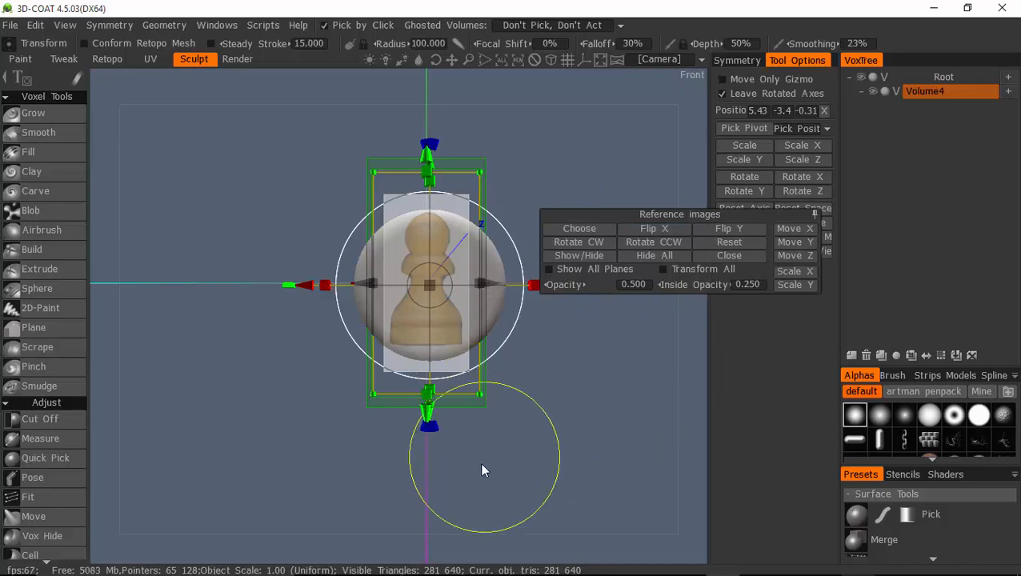
pyautogui.scroll(5, 620, 433)
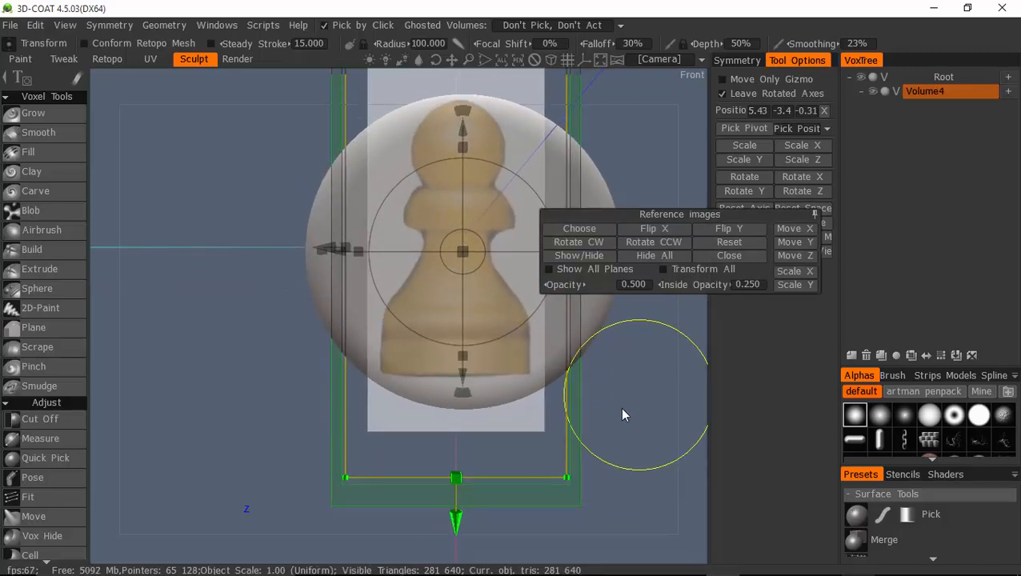
pyautogui.moveTo(626, 412); pyautogui.dragTo(555, 448, button='middle')
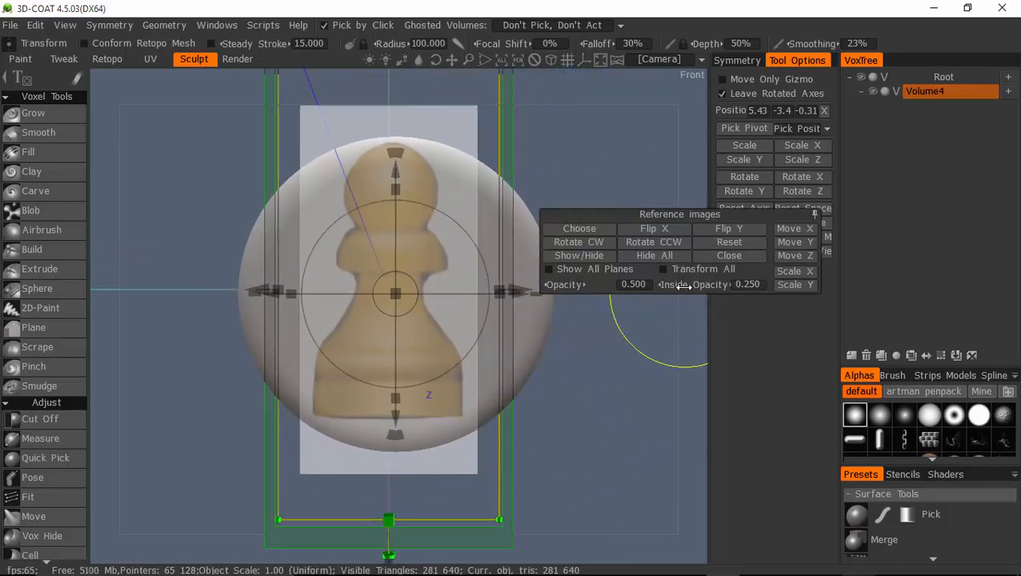
pyautogui.moveTo(688, 286); pyautogui.dragTo(788, 291)
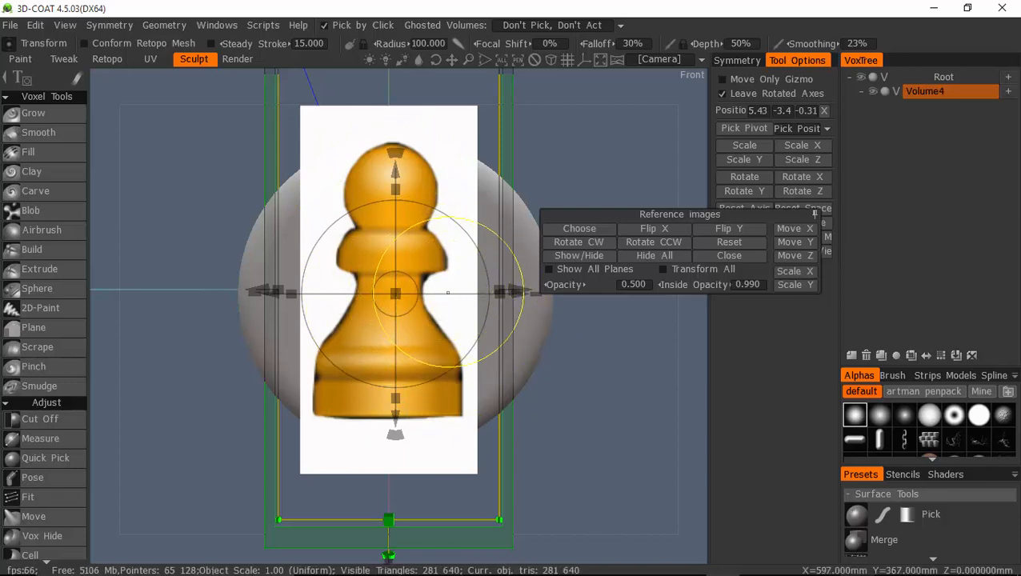
pyautogui.moveTo(711, 286); pyautogui.dragTo(602, 286)
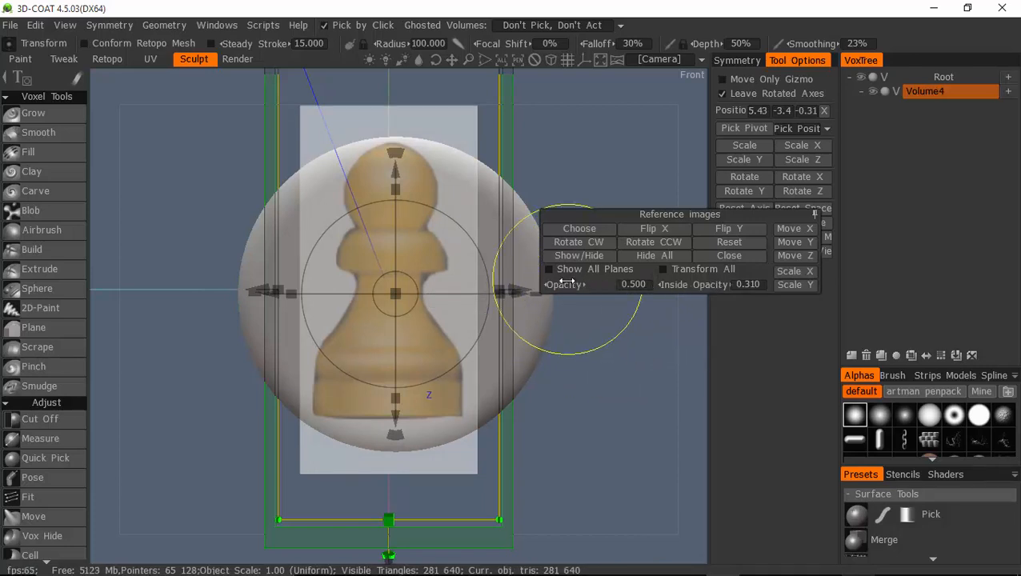
pyautogui.moveTo(579, 286); pyautogui.dragTo(606, 302)
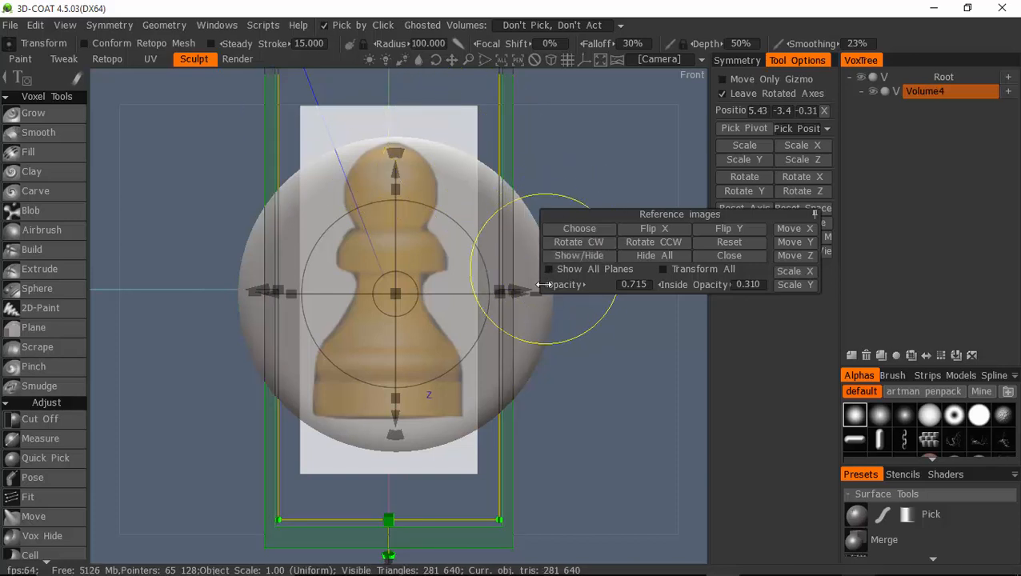
pyautogui.moveTo(563, 286); pyautogui.dragTo(588, 286)
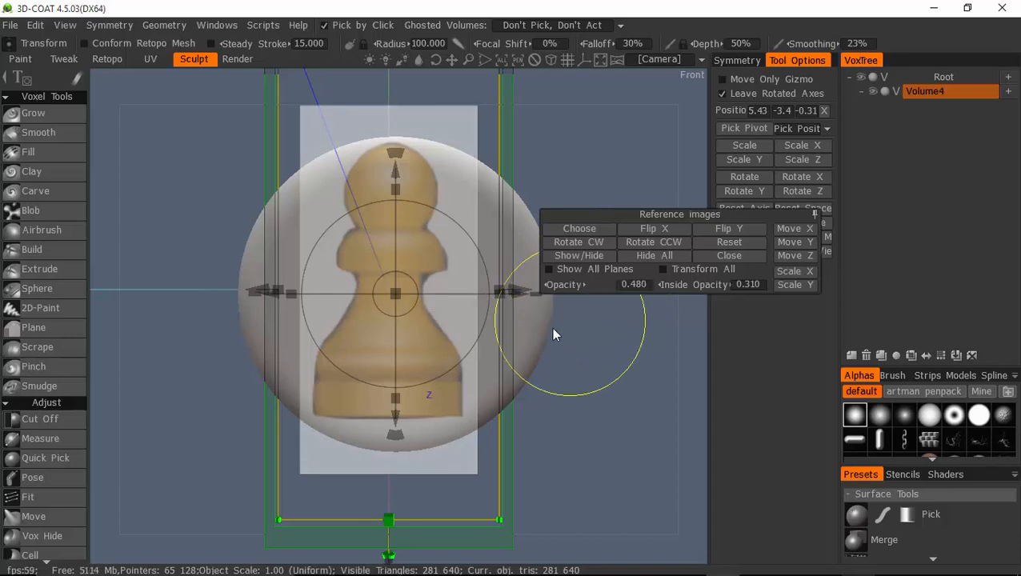
# - Flip the reference image horizontally and back again, flip it vertically, and rotate it clockwise
pyautogui.click(654, 228)
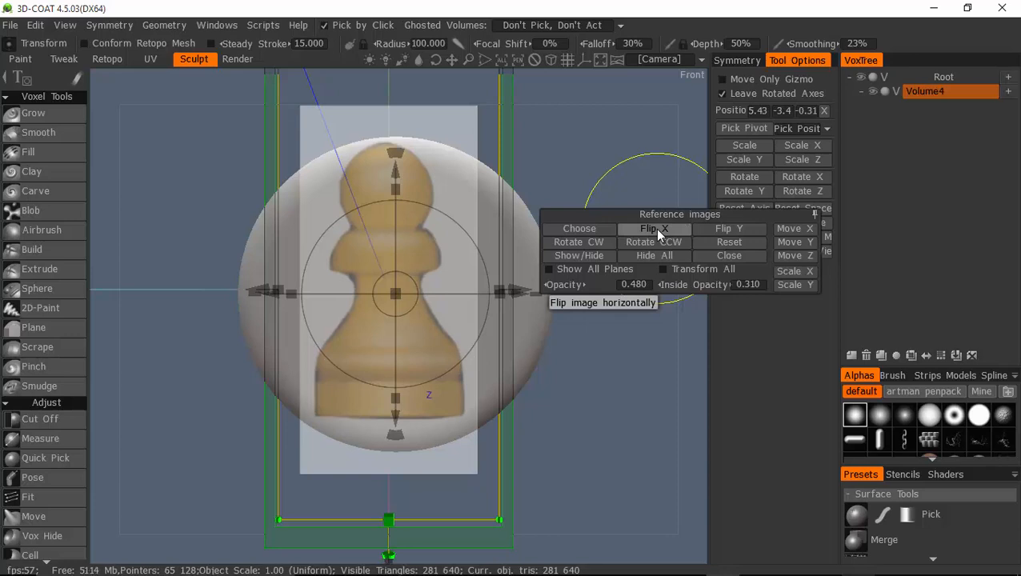
pyautogui.click(654, 228)
pyautogui.click(724, 228)
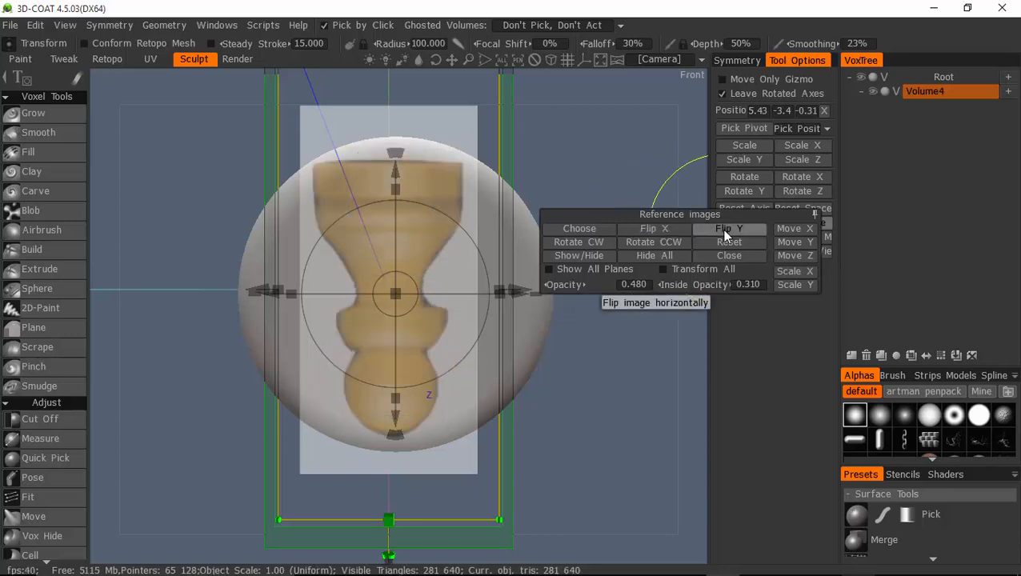
pyautogui.click(588, 242)
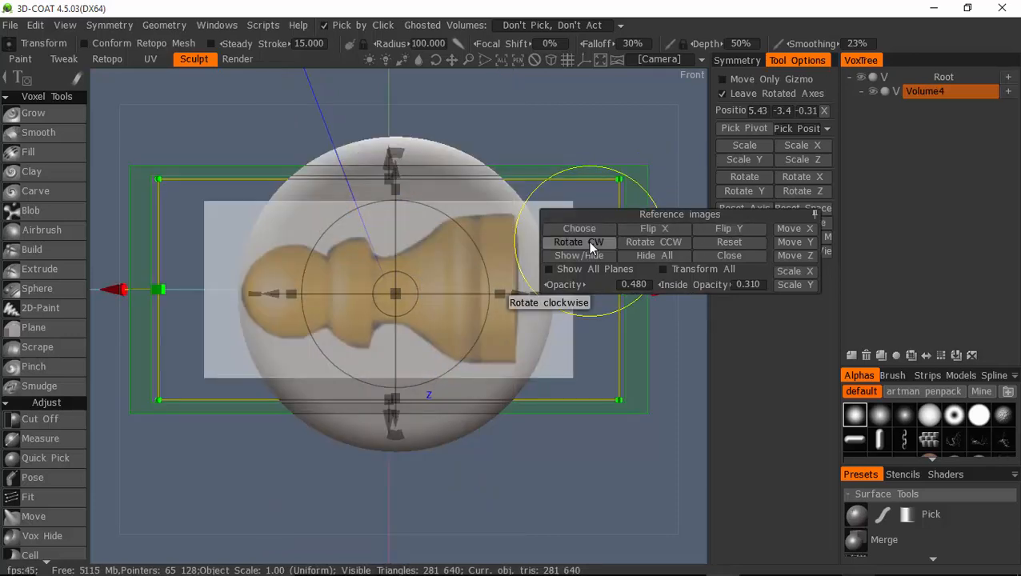
# - Rotate the pawn reference image counterclockwise by half a turn, and hide and show it again
pyautogui.click(660, 243)
pyautogui.click(662, 244)
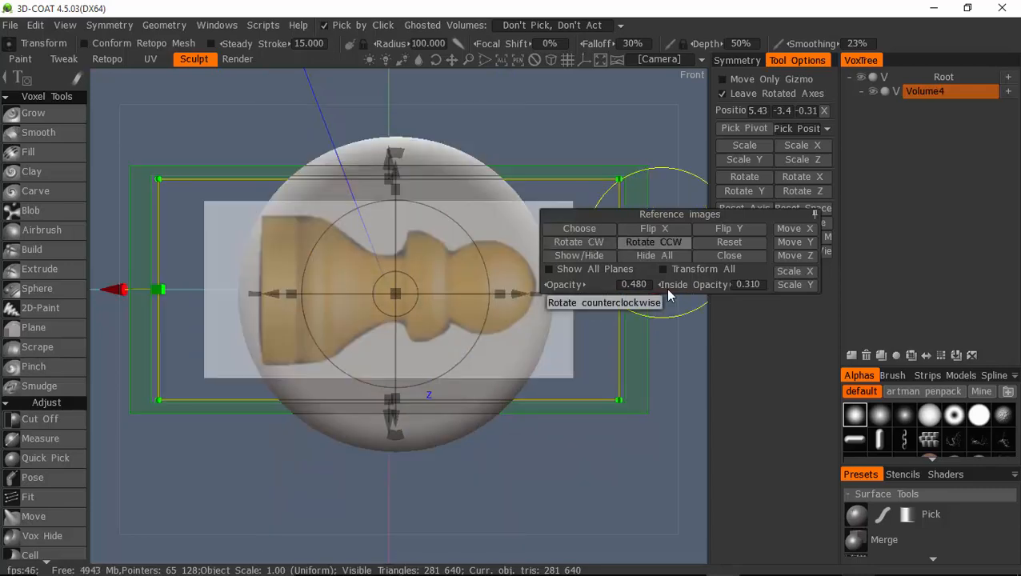
pyautogui.click(584, 259)
pyautogui.click(585, 260)
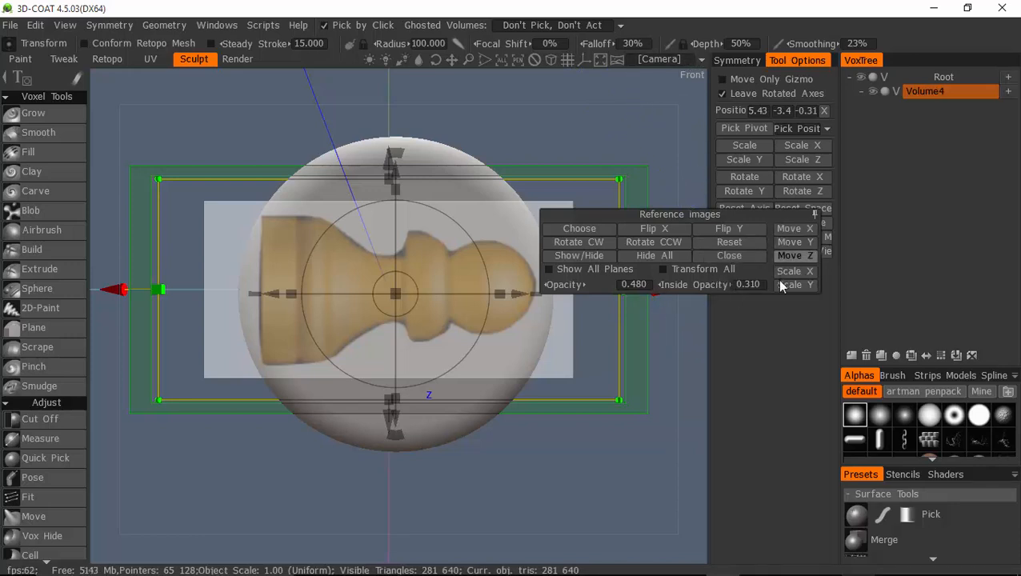
# - Reset the pawn reference image to its original upright placement and collapse the Reference images options
pyautogui.click(740, 246)
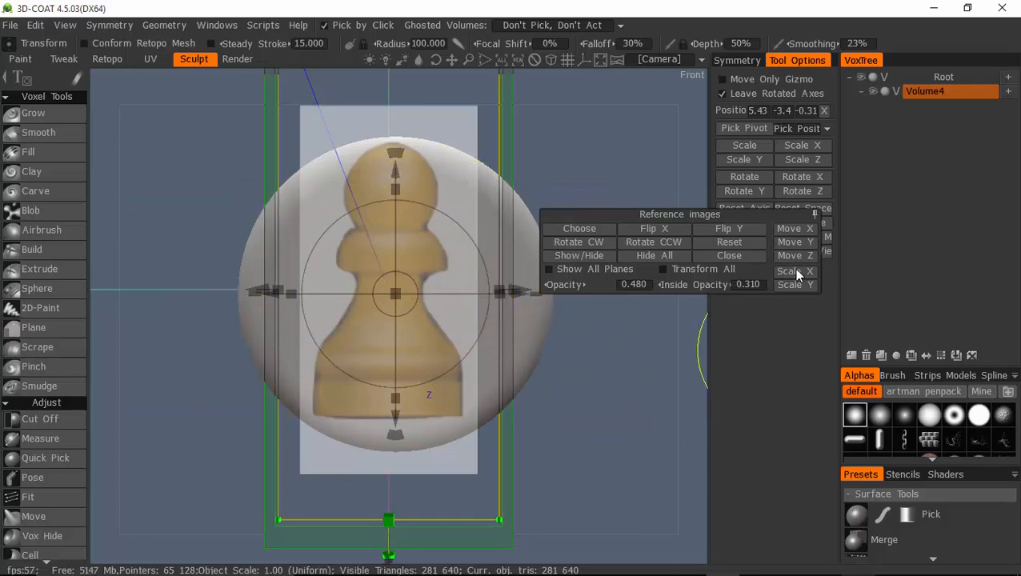
pyautogui.click(811, 215)
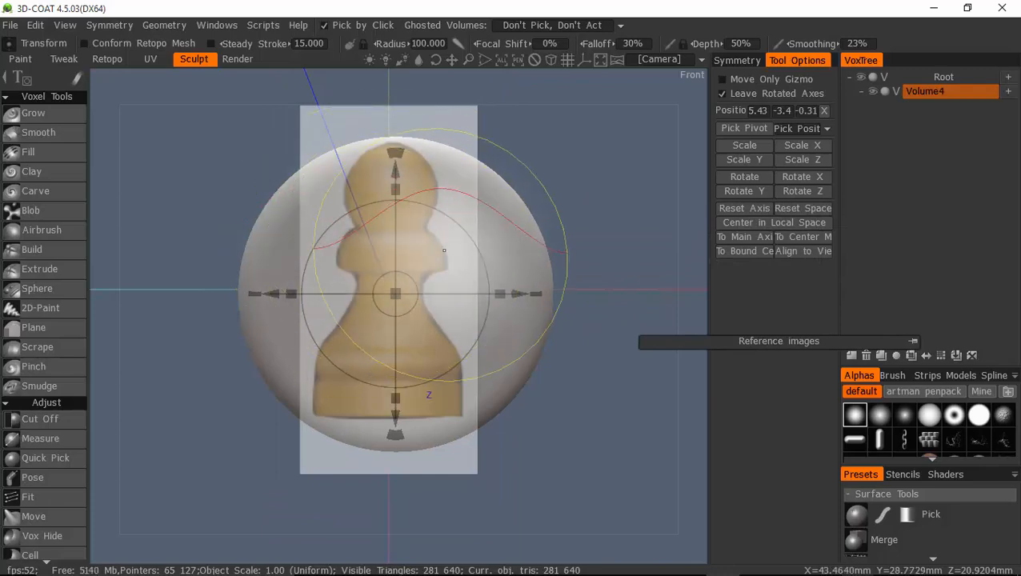
pyautogui.click(911, 342)
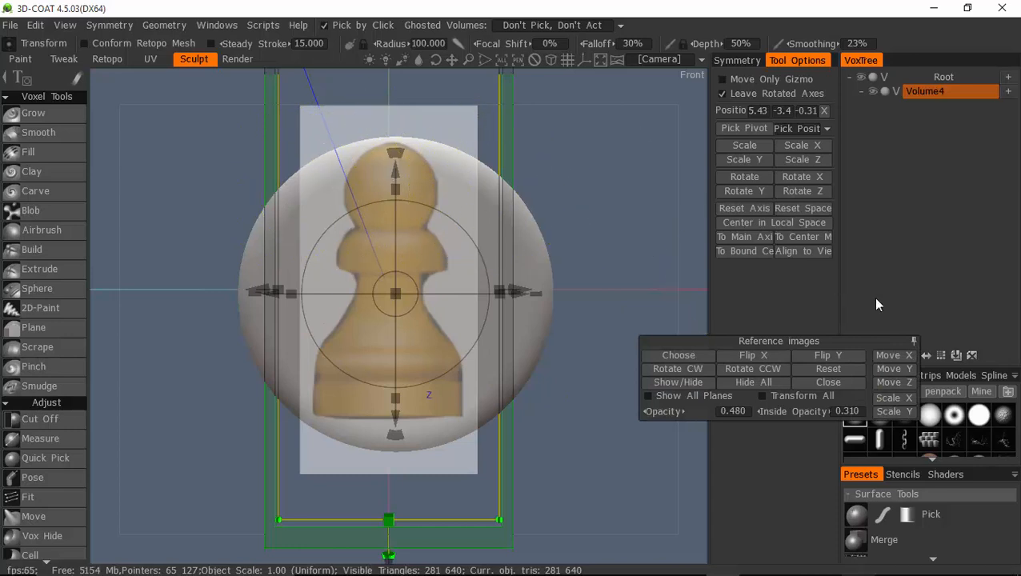
pyautogui.click(912, 341)
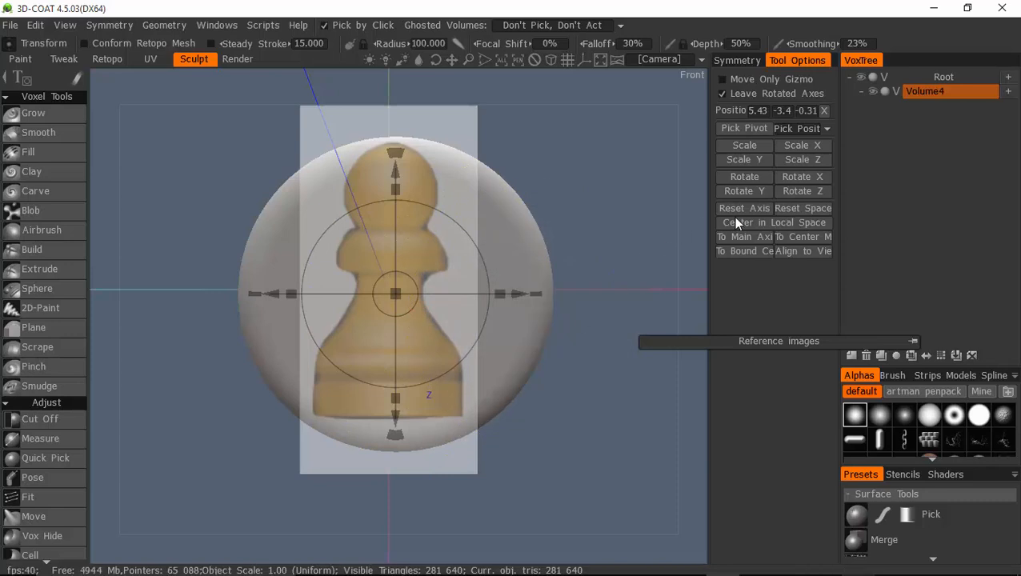
# - Add a new empty volume to the root and delete the volume containing the sphere
pyautogui.click(851, 356)
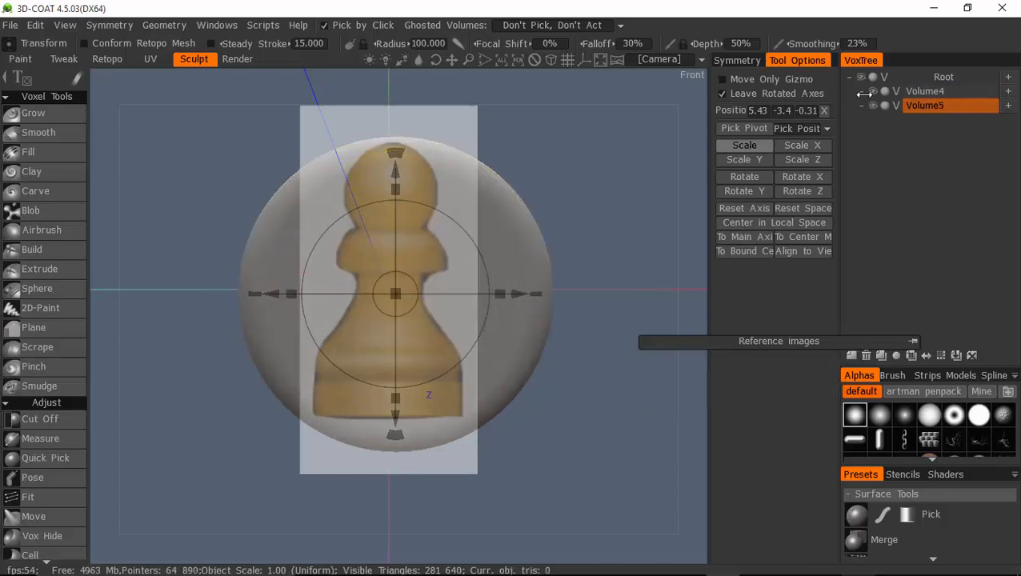
pyautogui.click(919, 90)
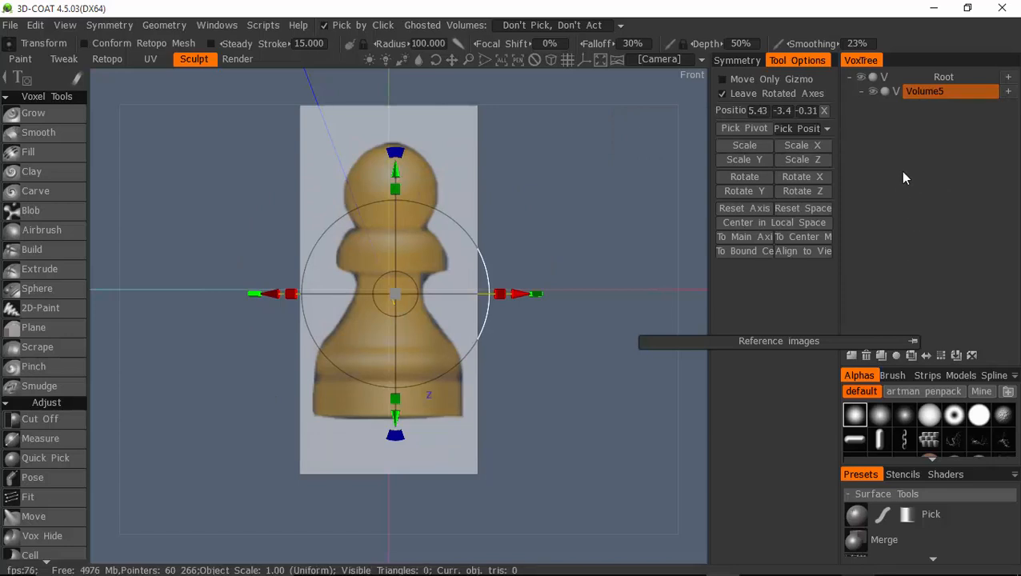
# - Rename the new empty volume as Pawn
pyautogui.doubleClick(935, 93)
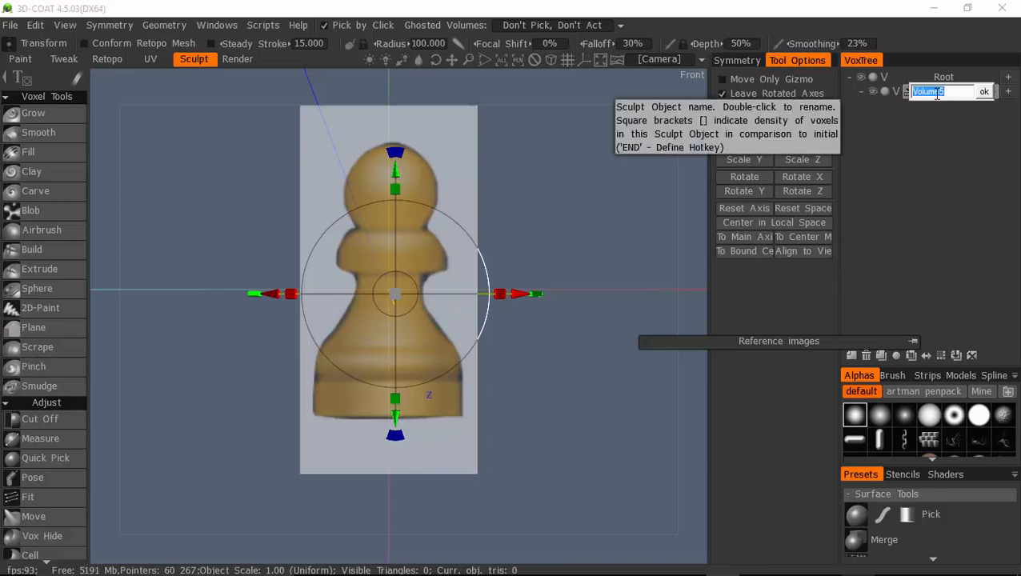
pyautogui.write('Pawn')
pyautogui.press('Return')
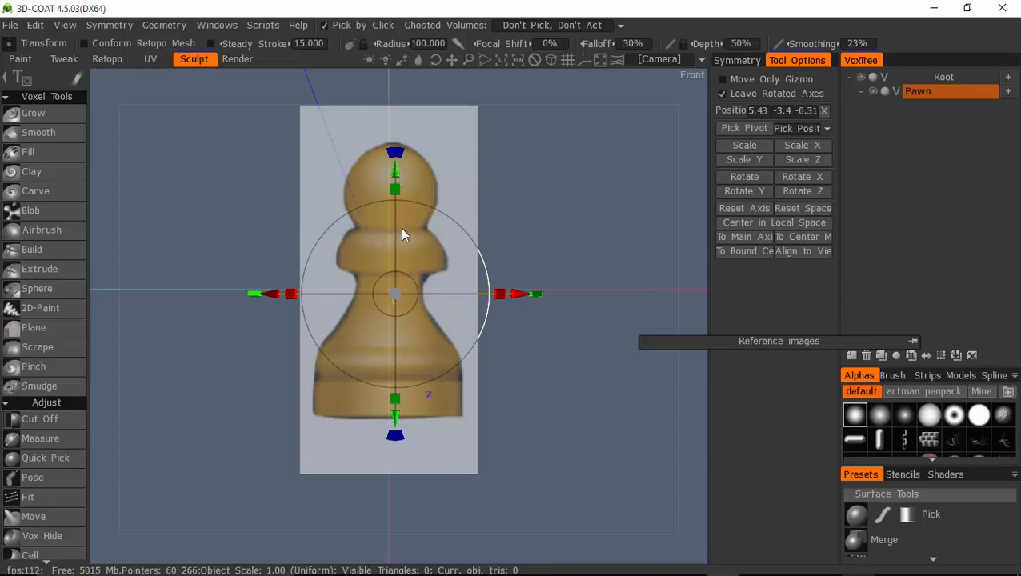
# - Add a child volume under Pawn and name it Base
pyautogui.click(1007, 92)
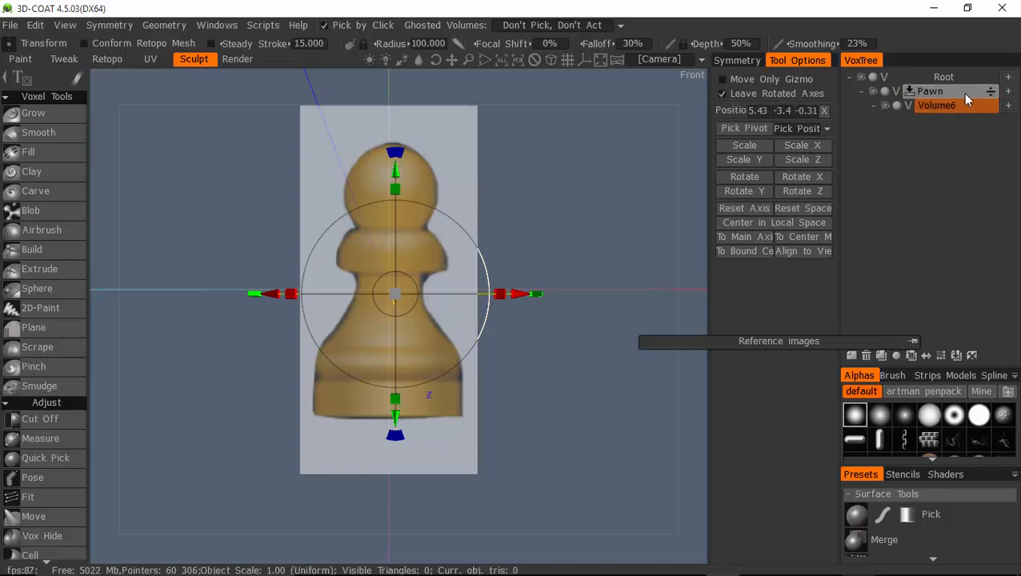
pyautogui.doubleClick(949, 106)
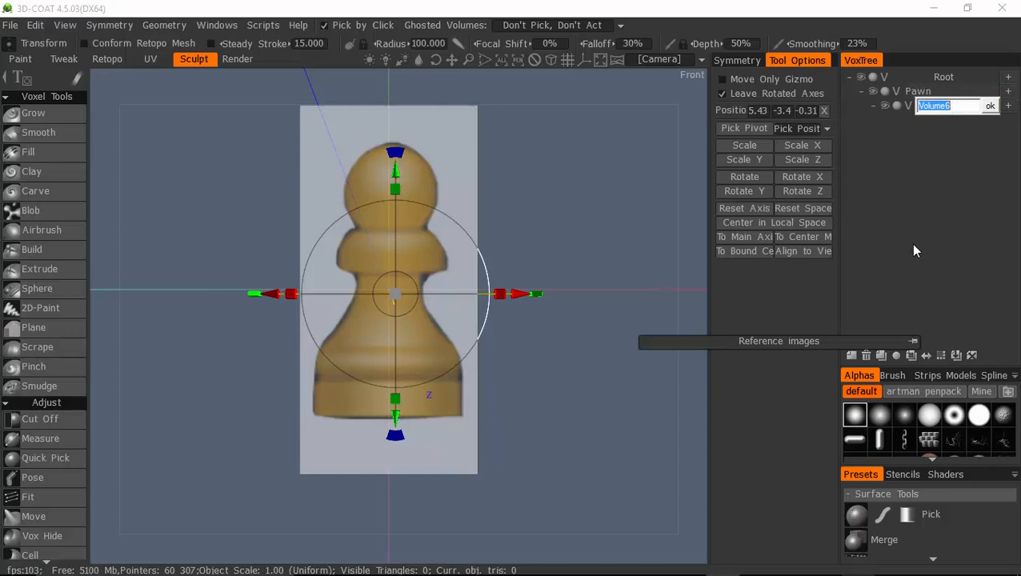
pyautogui.write('Base')
pyautogui.click(989, 108)
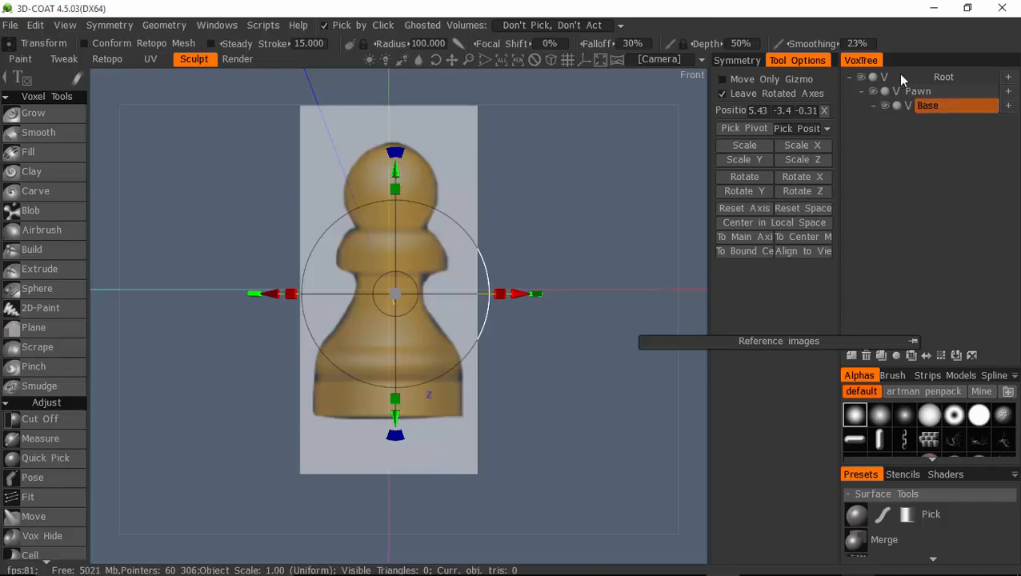
# - Add a second child volume named Top under Pawn, and make Base the active volume
pyautogui.click(1008, 92)
pyautogui.doubleClick(944, 120)
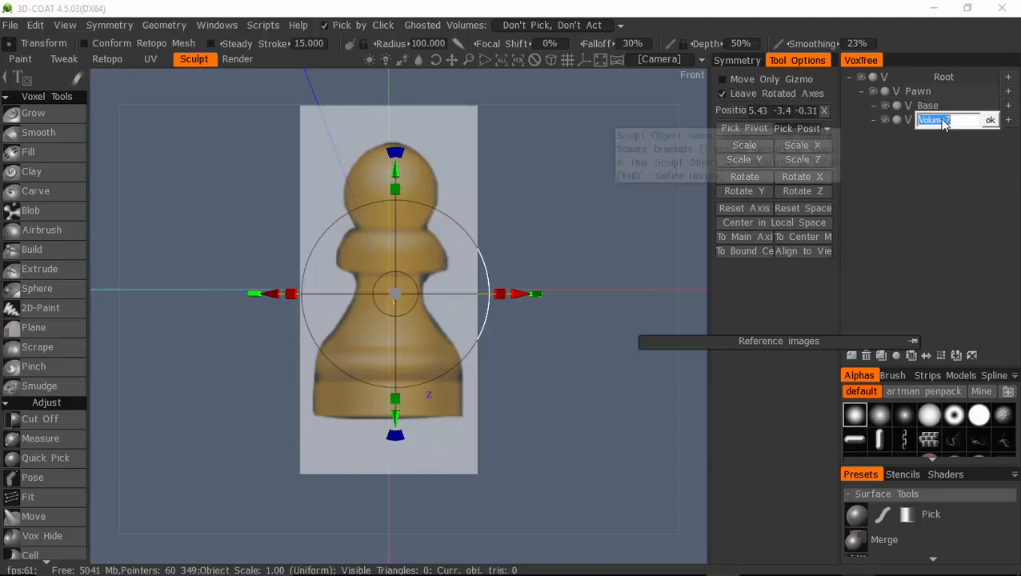
pyautogui.write('Top')
pyautogui.press('Return')
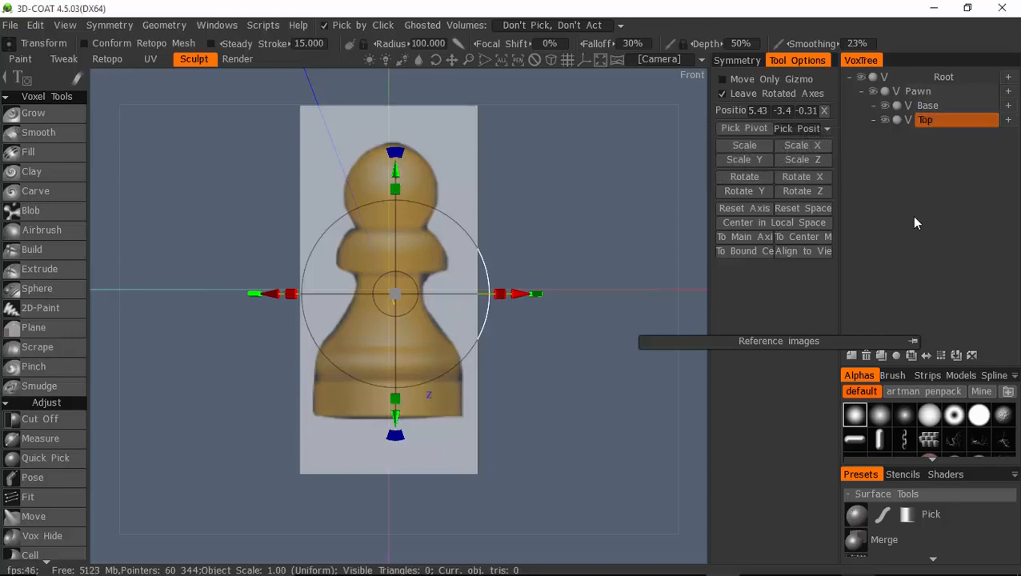
pyautogui.click(927, 106)
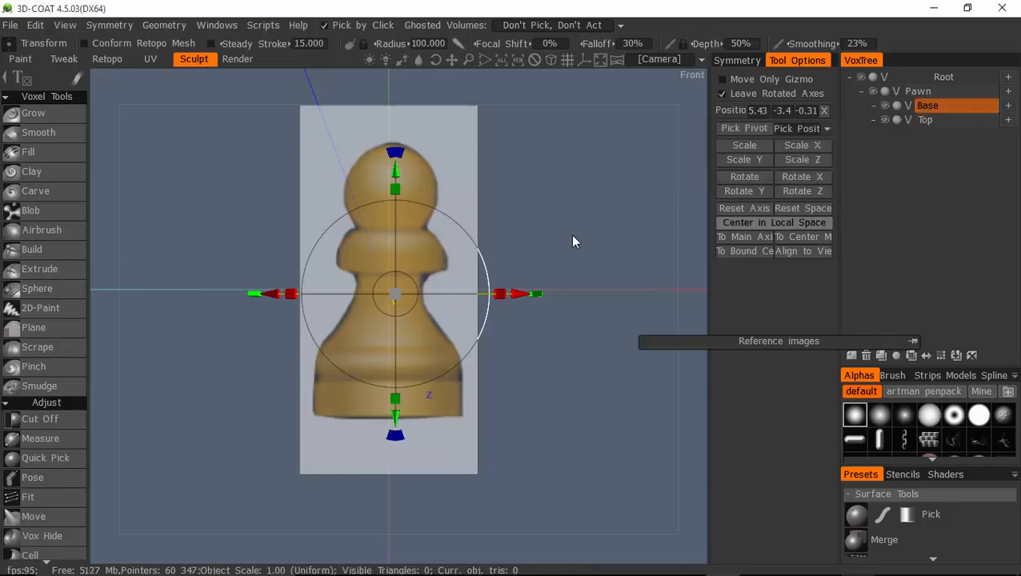
# - Look through the available voxel, adjust and surface sculpting tools
pyautogui.scroll(-5, 64, 477)
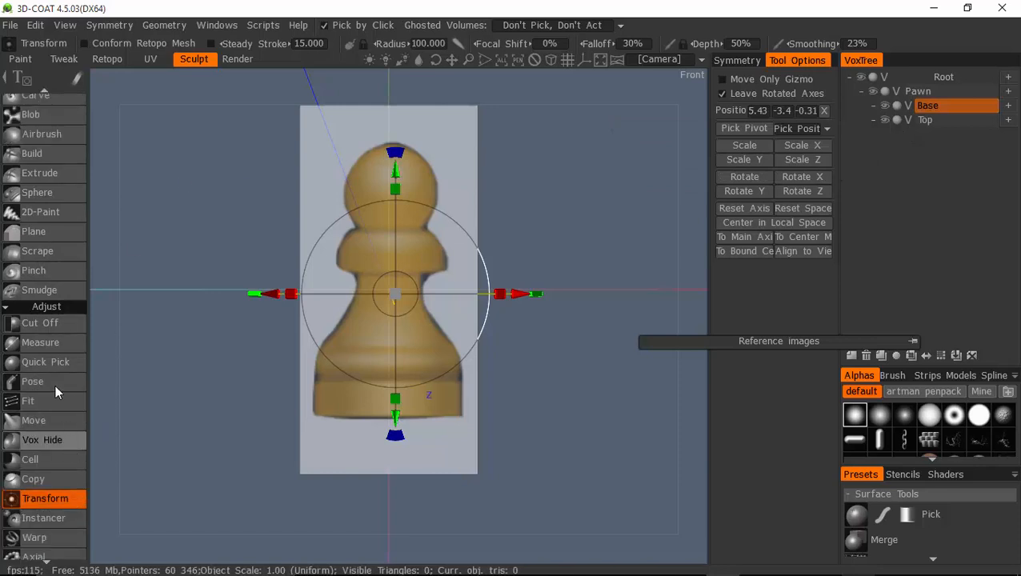
pyautogui.scroll(-2, 60, 440)
pyautogui.scroll(1, 60, 440)
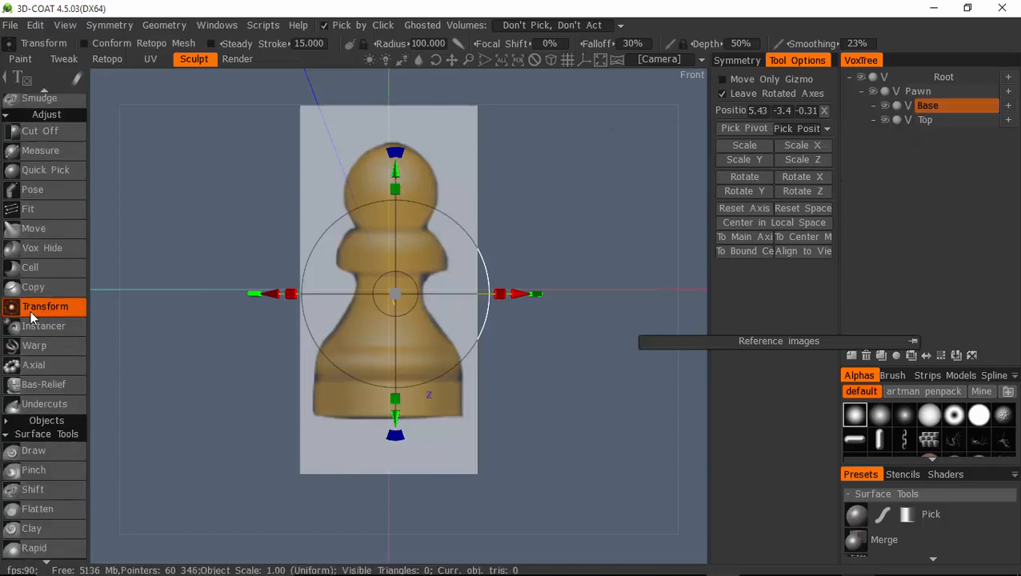
pyautogui.scroll(-2, 43, 314)
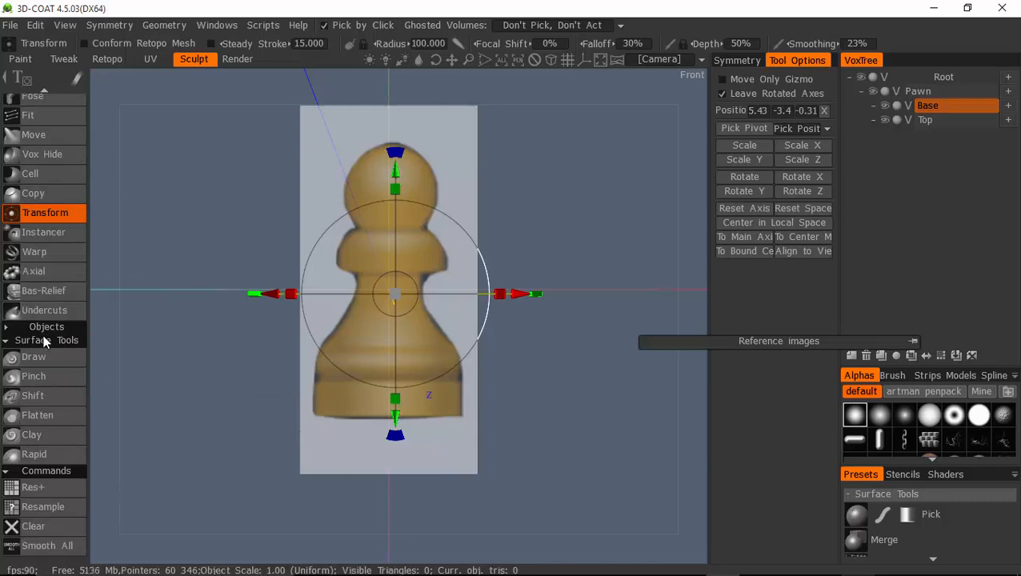
pyautogui.scroll(3, 43, 334)
pyautogui.scroll(4, 47, 320)
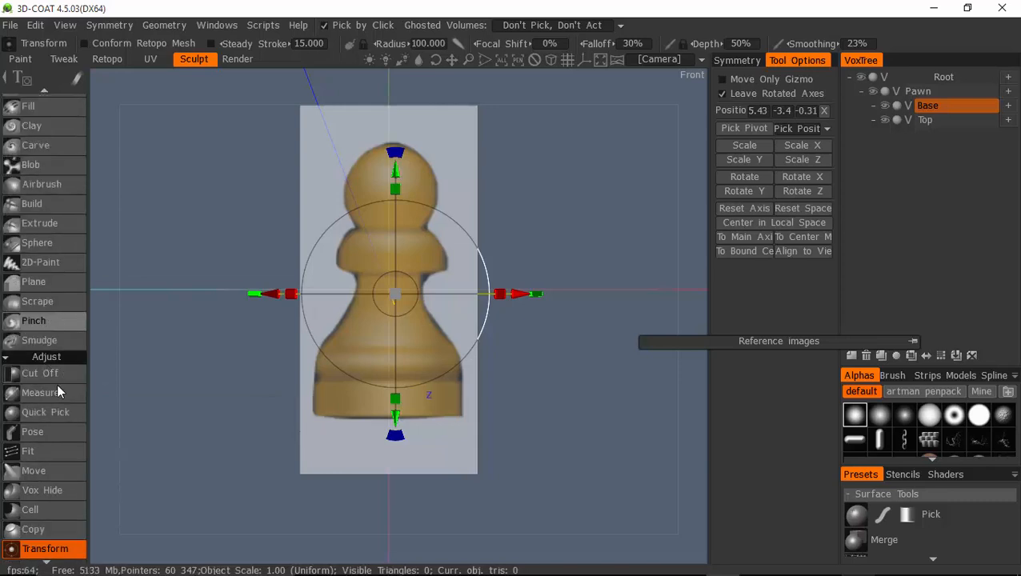
pyautogui.scroll(-1, 56, 384)
pyautogui.scroll(-4, 52, 402)
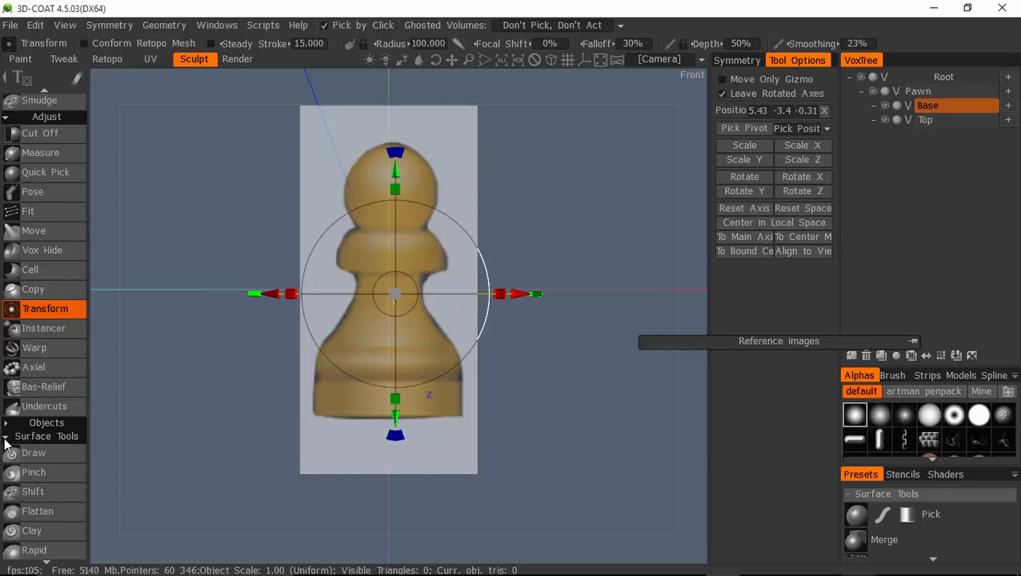
pyautogui.scroll(6, 8, 441)
pyautogui.scroll(-2, 64, 420)
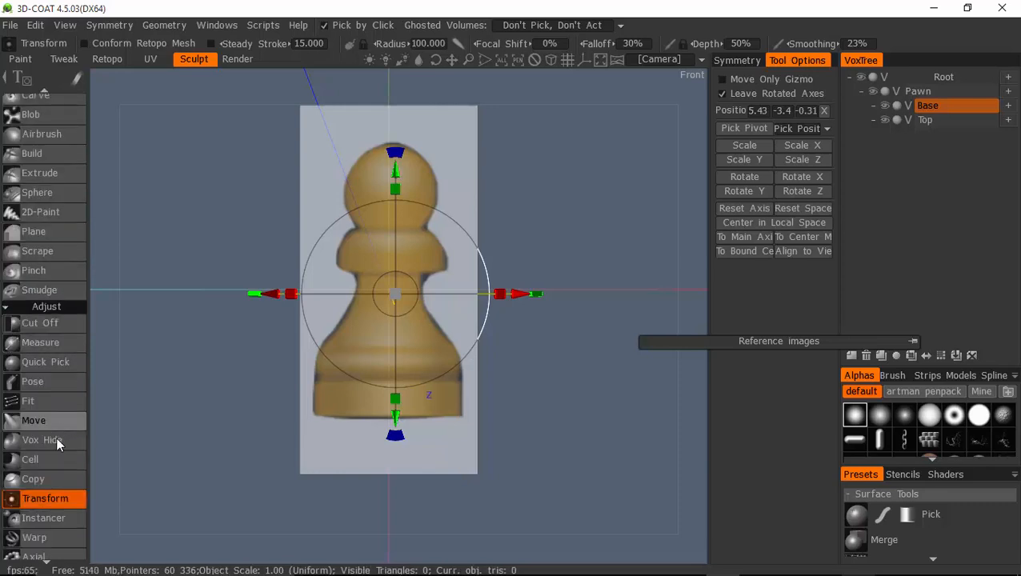
pyautogui.scroll(-1, 64, 448)
pyautogui.scroll(-3, 58, 376)
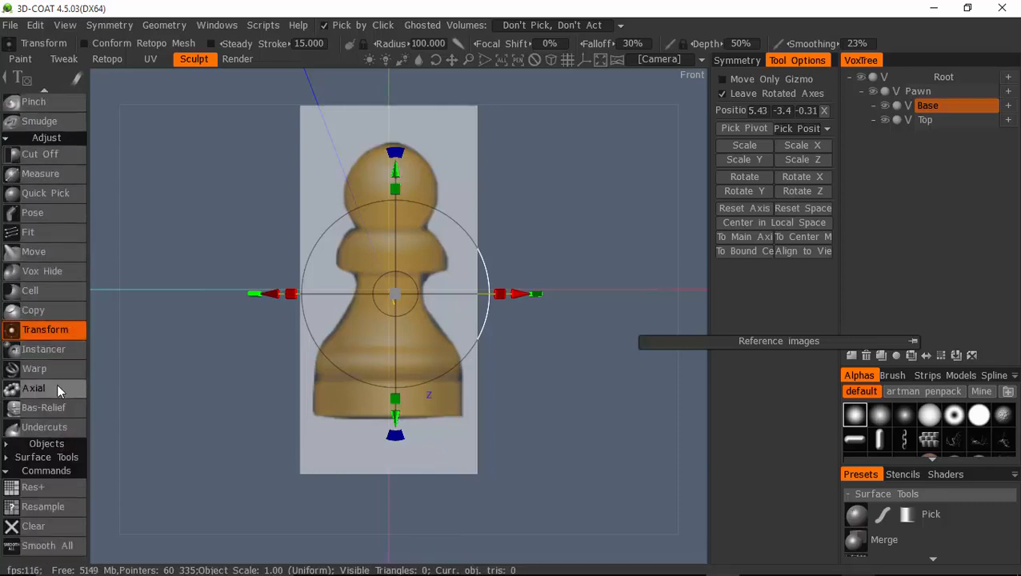
# - Expand the Objects tool group and start the Primitives tool for the Base volume
pyautogui.click(8, 444)
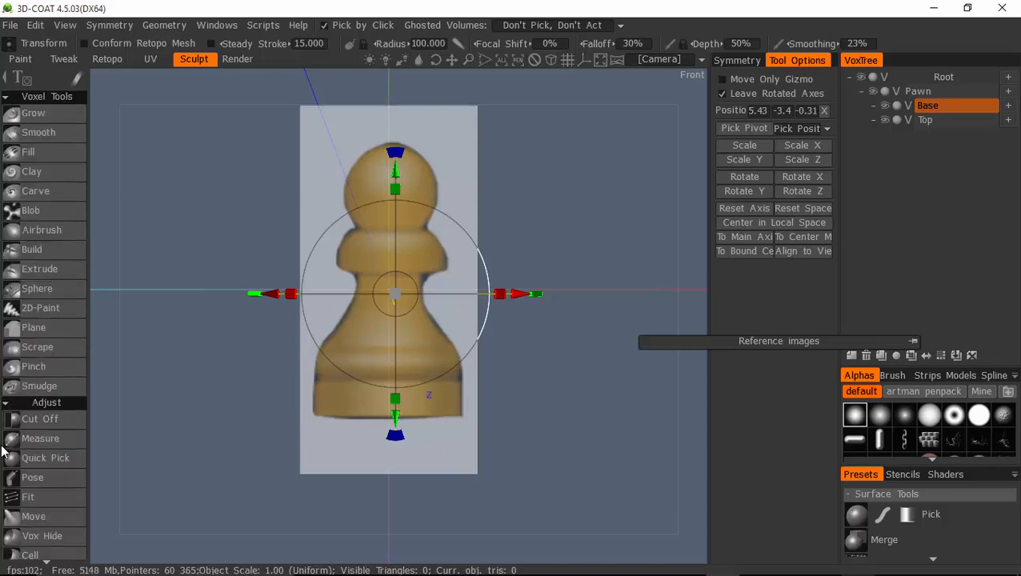
pyautogui.scroll(-2, 45, 418)
pyautogui.scroll(-2, 54, 403)
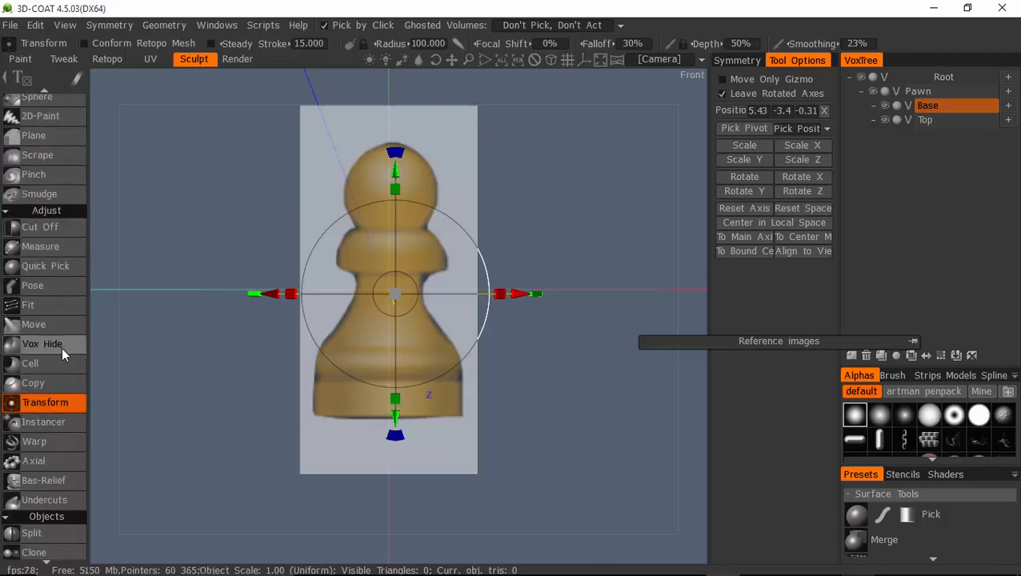
pyautogui.scroll(-1, 49, 319)
pyautogui.press('space')
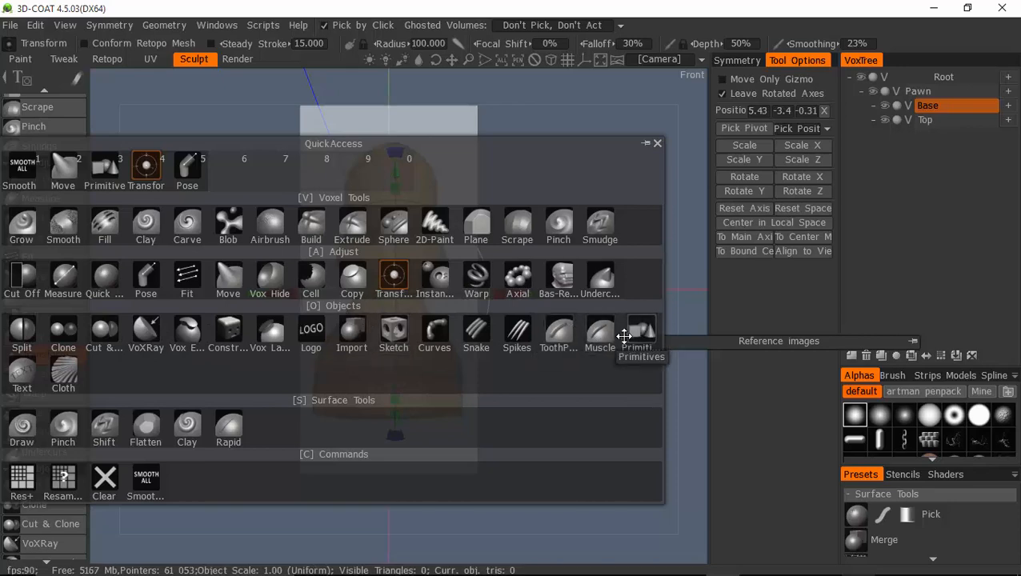
pyautogui.click(657, 143)
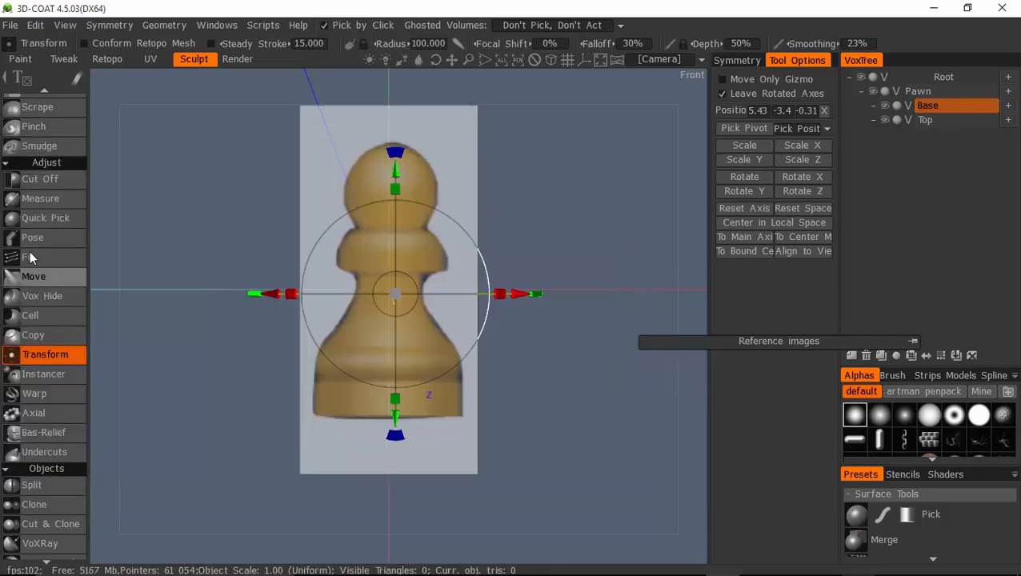
pyautogui.scroll(-5, 35, 376)
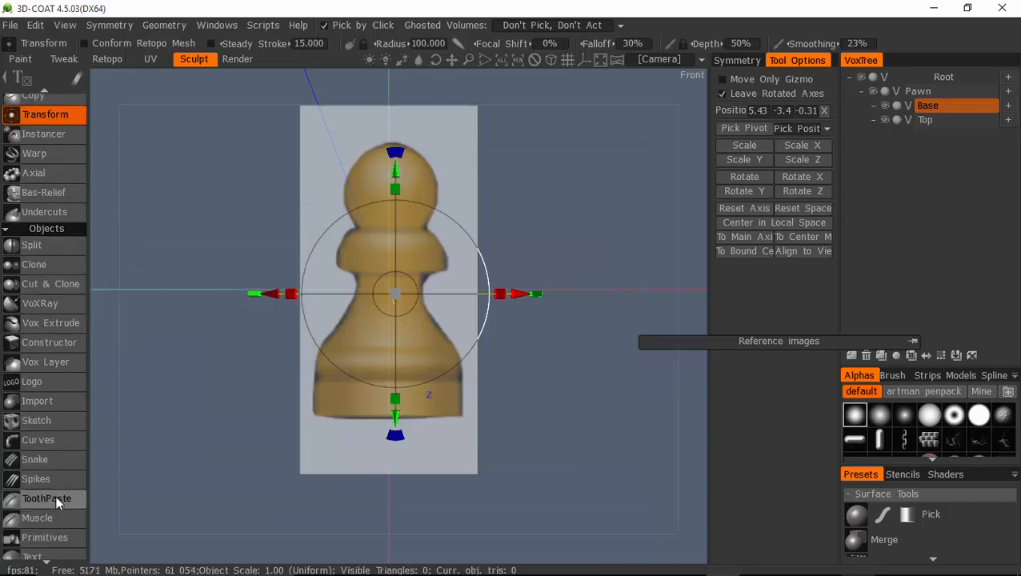
pyautogui.click(39, 537)
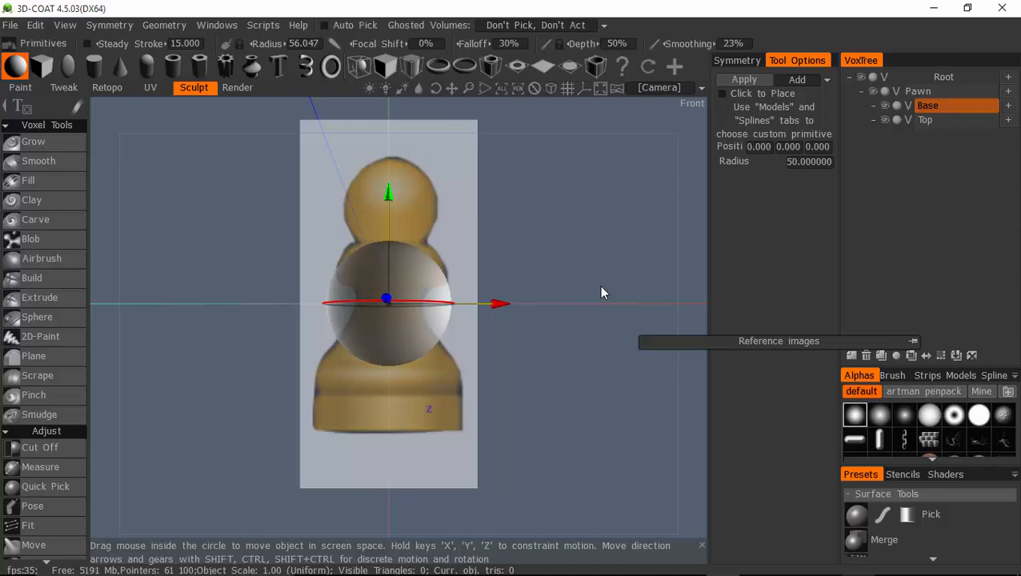
# - Choose the Primitives tool again from the numbered favourites in the QuickAccess palette
pyautogui.press('space')
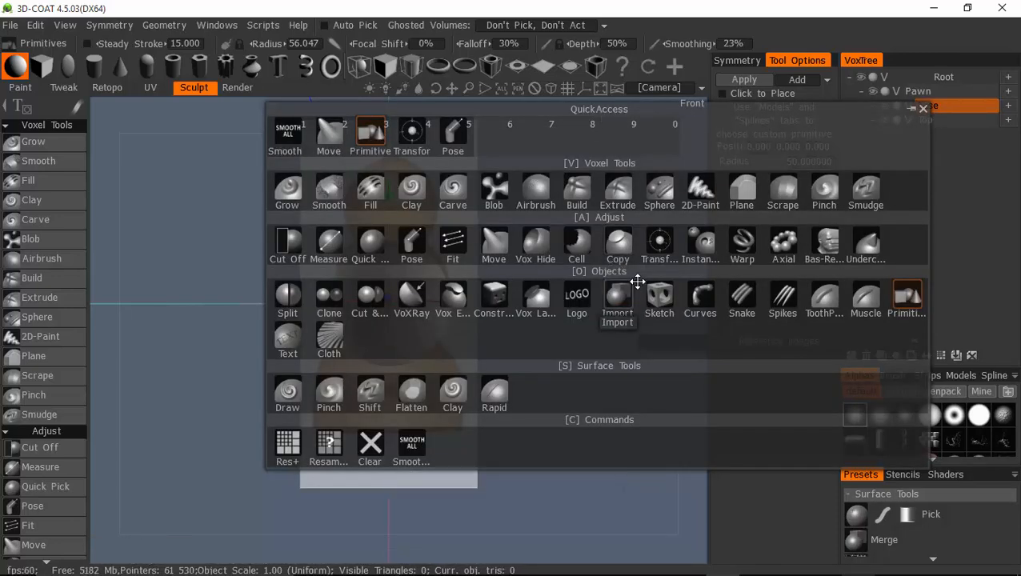
pyautogui.moveTo(661, 305)
pyautogui.mouseDown()
pyautogui.moveTo(551, 180)
pyautogui.moveTo(497, 143)
pyautogui.moveTo(529, 309)
pyautogui.mouseUp()
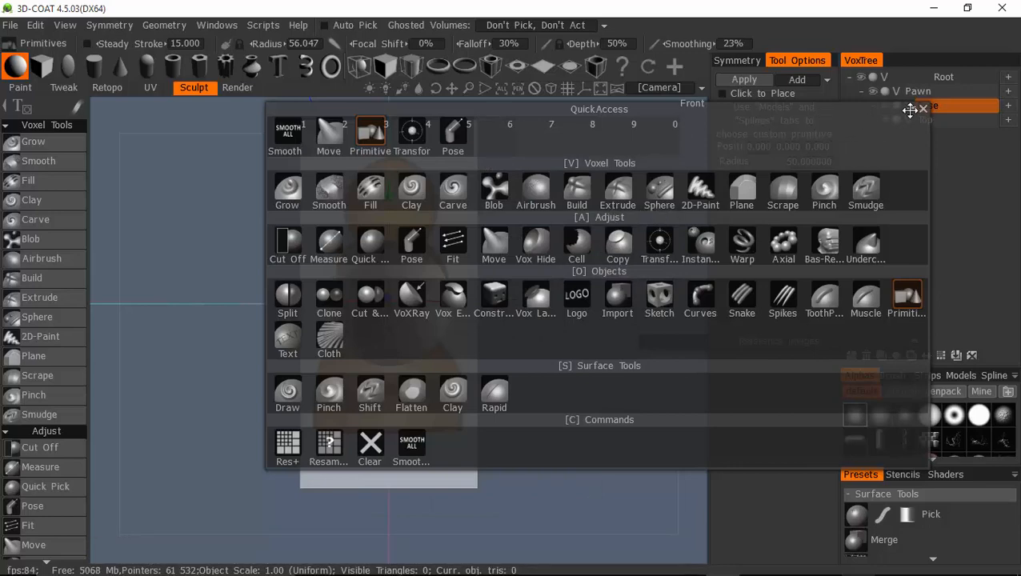
pyautogui.click(371, 132)
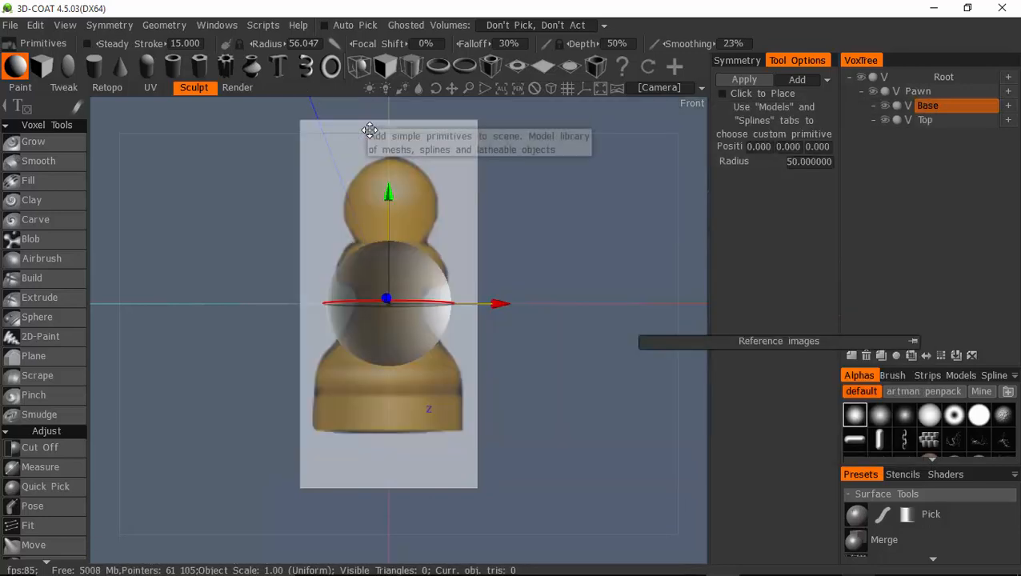
# - Switch to the vase-shaped lathe primitive, try Cube as its base primitive, and set it back to Cylinder
pyautogui.click(251, 69)
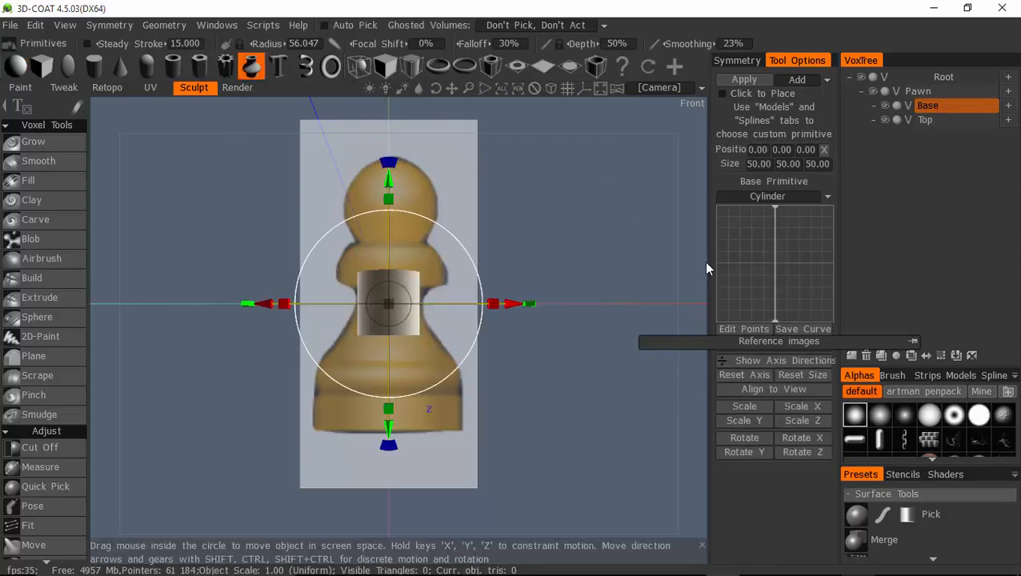
pyautogui.click(820, 196)
pyautogui.click(758, 226)
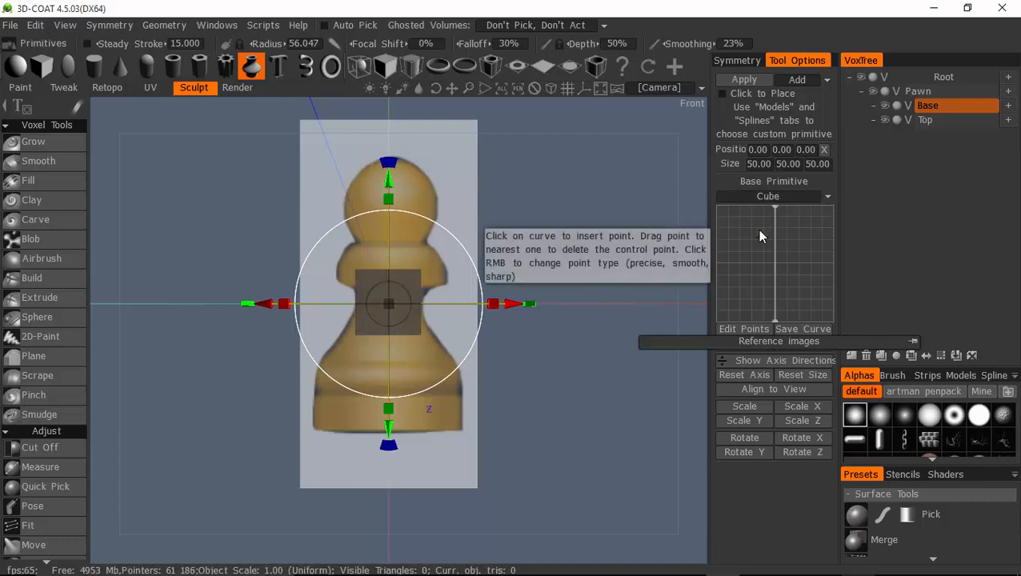
pyautogui.click(825, 196)
pyautogui.click(774, 210)
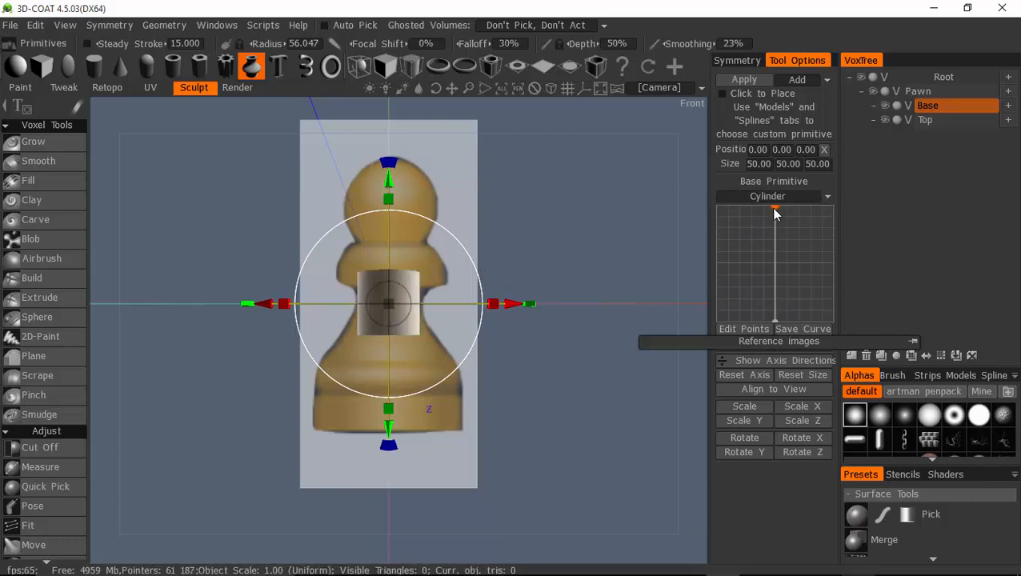
# - Move the Reference images panel clear of the tool options and enlarge the primitive's profile curve graph
pyautogui.moveTo(887, 344); pyautogui.dragTo(359, 534)
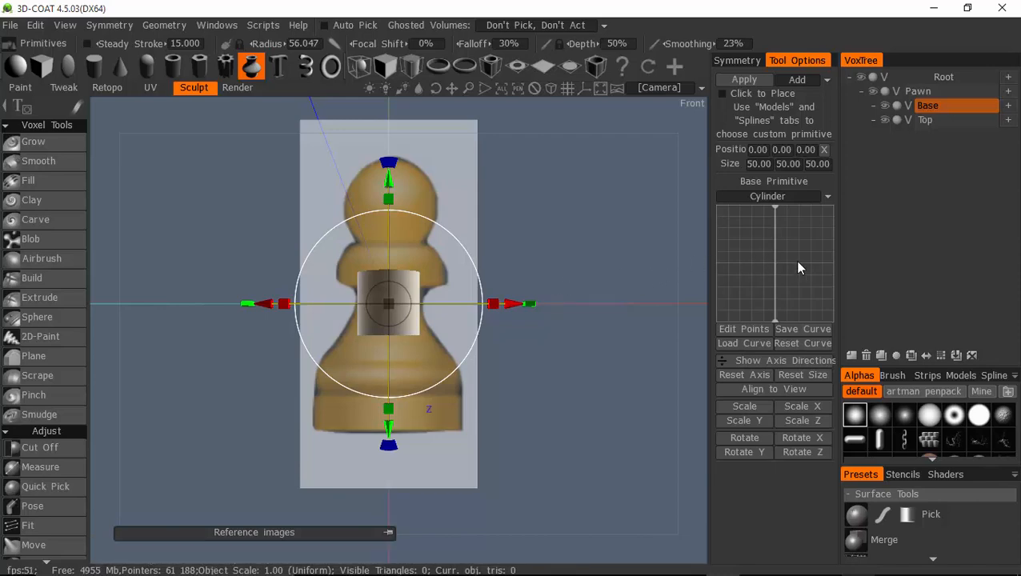
pyautogui.moveTo(707, 292); pyautogui.dragTo(478, 291)
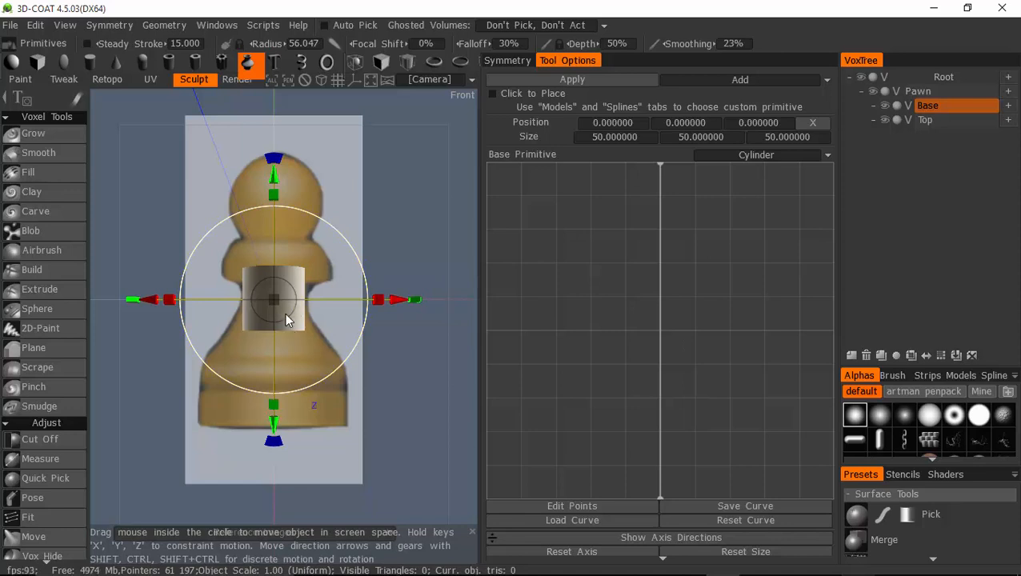
# - Scale and move the lathe cylinder over the pawn's body, to about 100.7 × 154 × 100.7 at about -1.2, -26.5, 0
pyautogui.moveTo(272, 202); pyautogui.dragTo(437, 130)
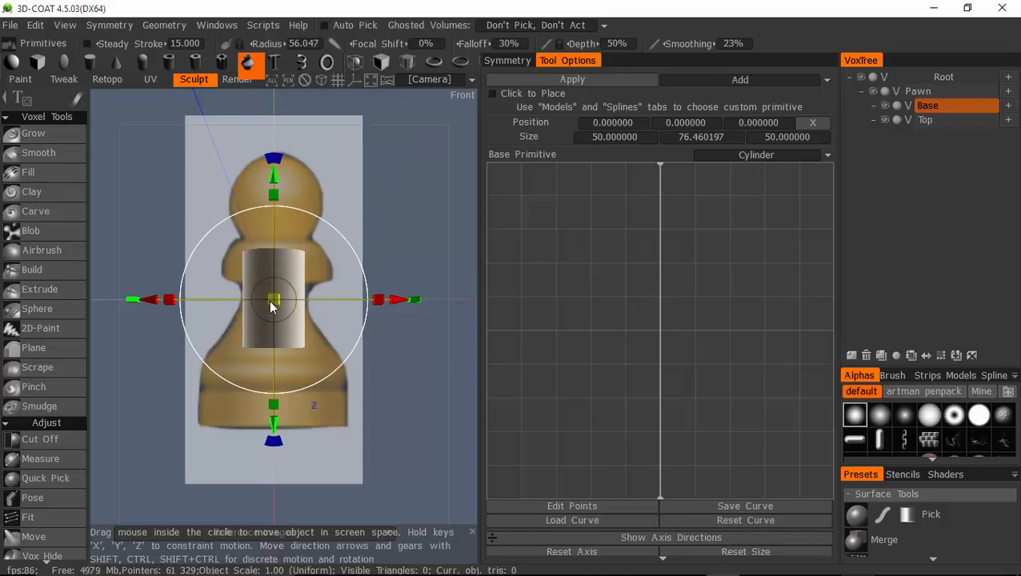
pyautogui.moveTo(277, 301); pyautogui.dragTo(286, 340)
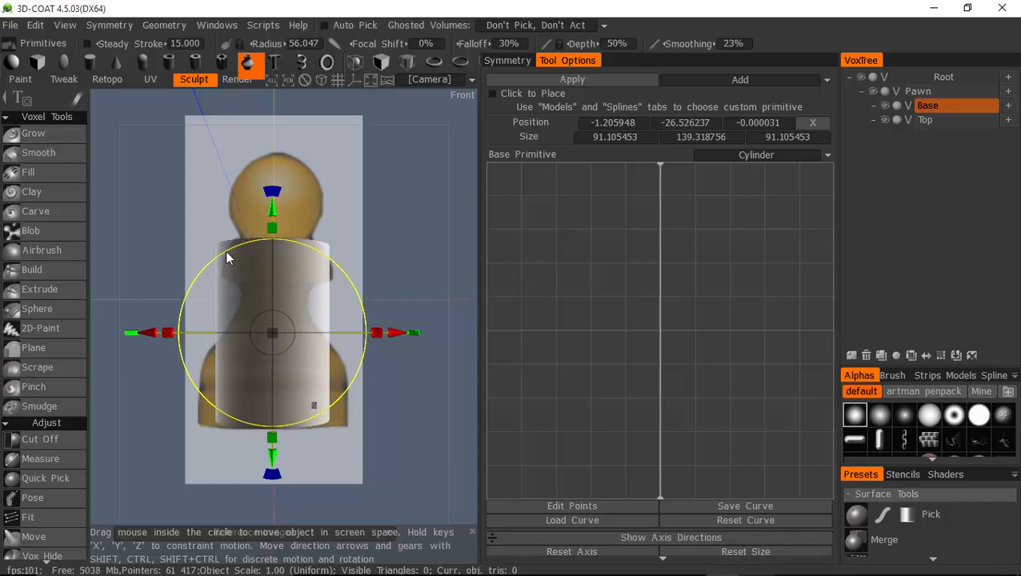
pyautogui.click(321, 80)
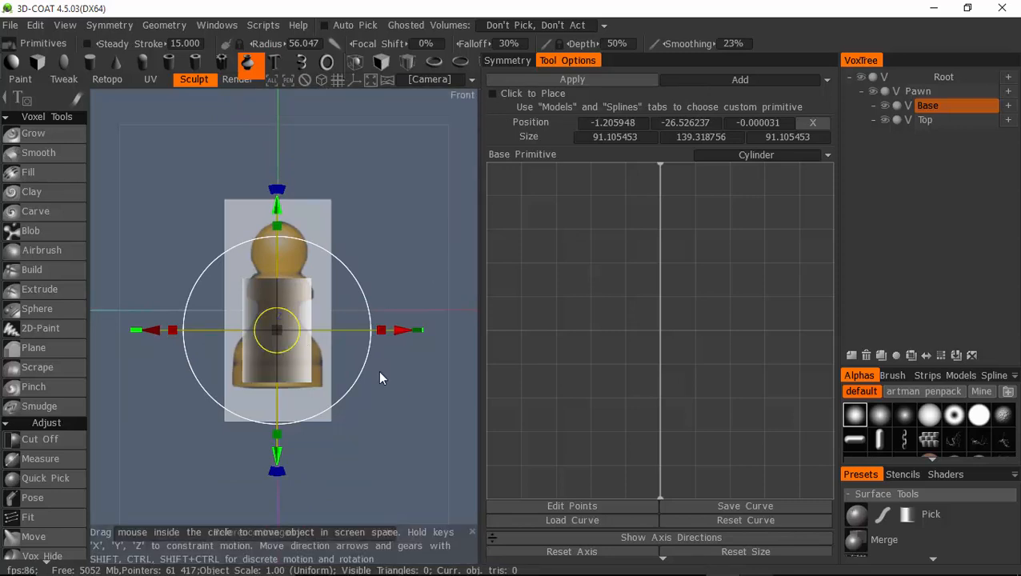
pyautogui.scroll(4, 425, 422)
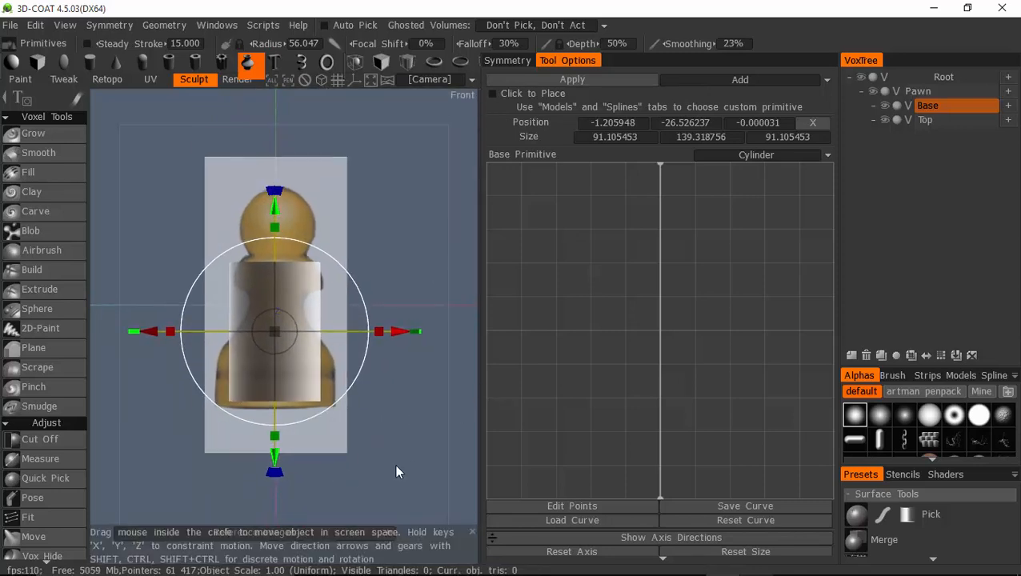
pyautogui.scroll(3, 404, 483)
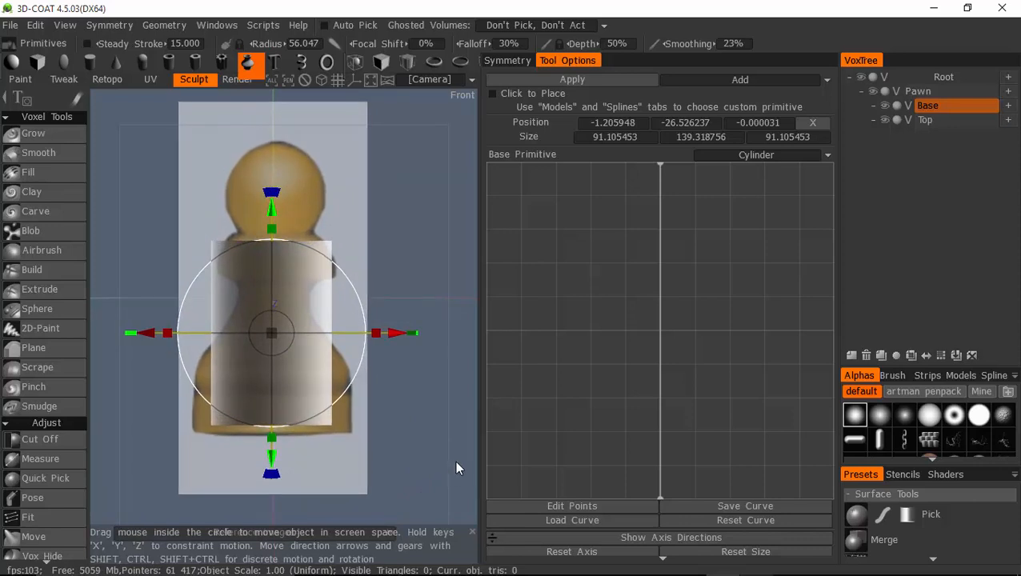
pyautogui.moveTo(271, 338); pyautogui.dragTo(278, 338)
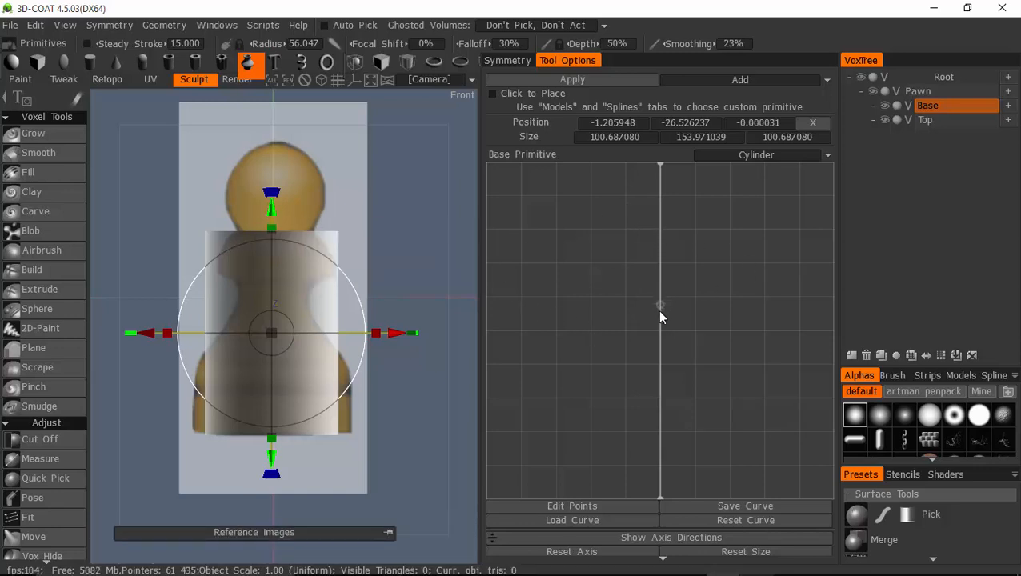
# - Insert a profile point pulled inward at the pawn's neck, trying the sharp and smooth point types before returning it to precise
pyautogui.moveTo(657, 313); pyautogui.dragTo(590, 288)
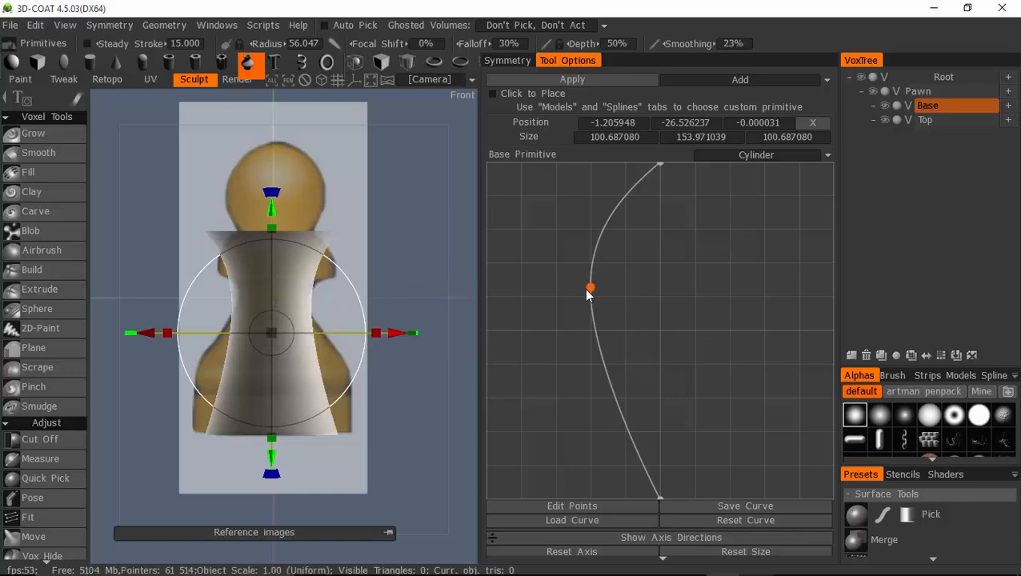
pyautogui.rightClick(590, 289)
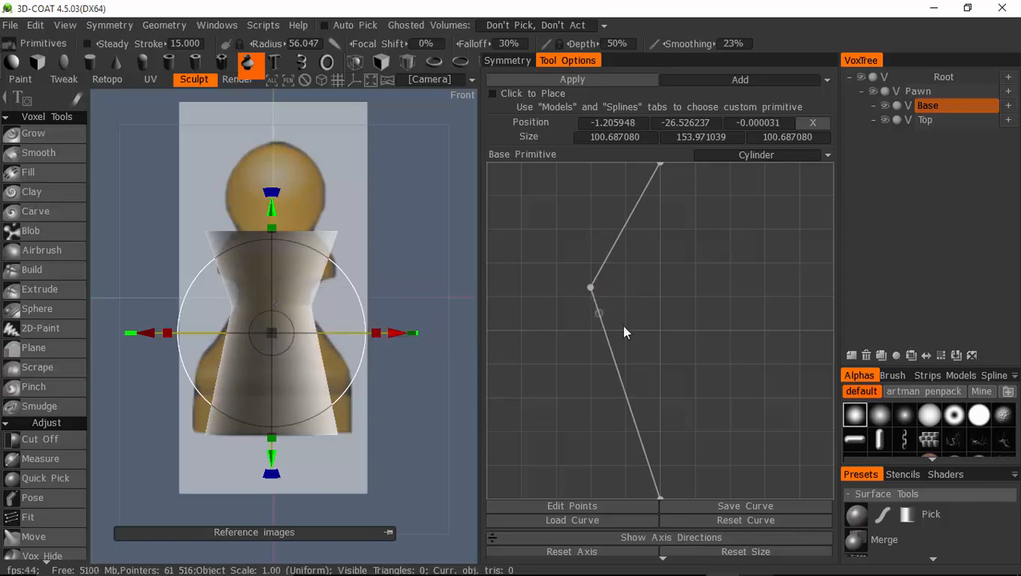
pyautogui.rightClick(590, 288)
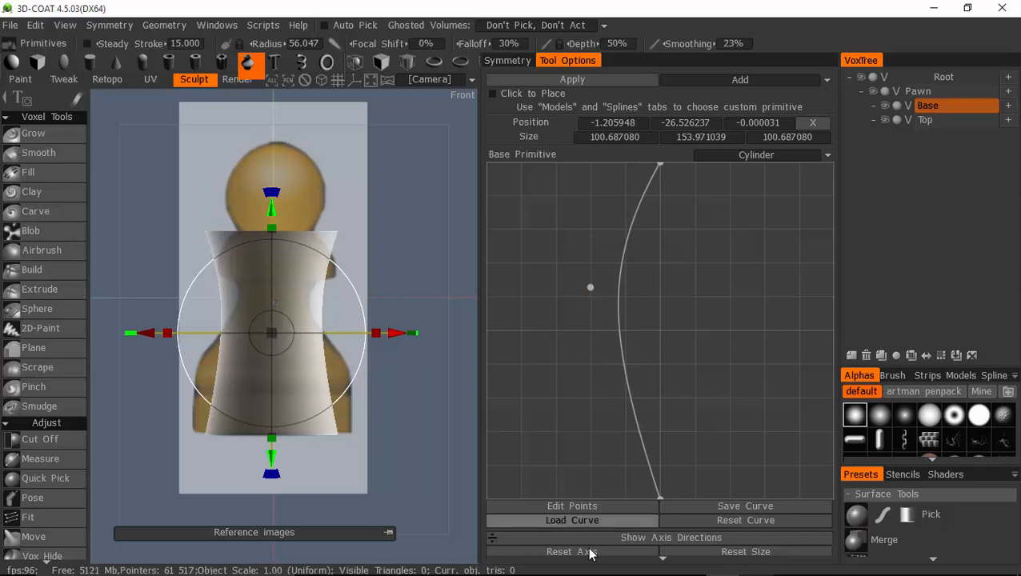
pyautogui.click(670, 537)
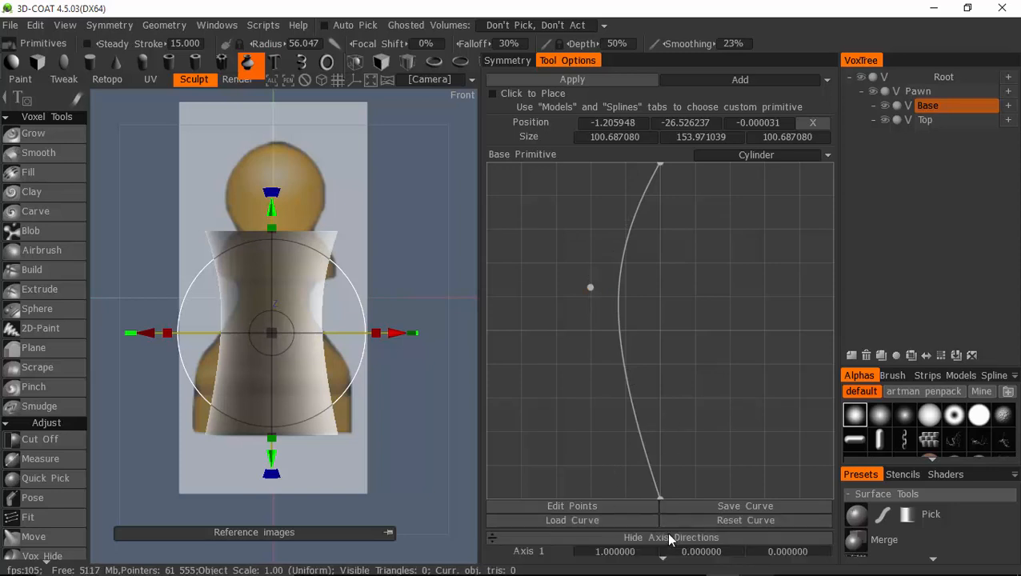
pyautogui.click(668, 540)
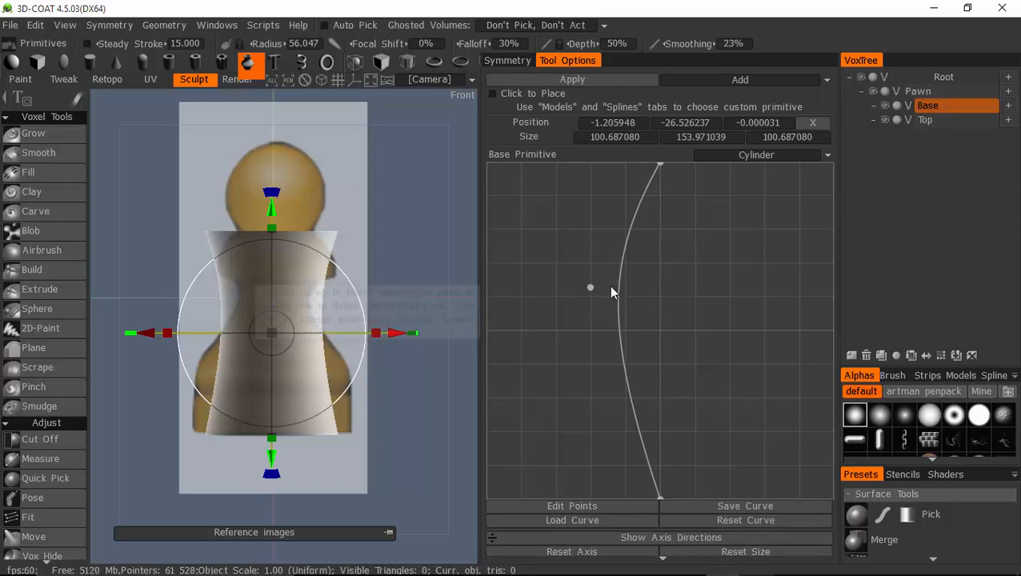
pyautogui.click(589, 288)
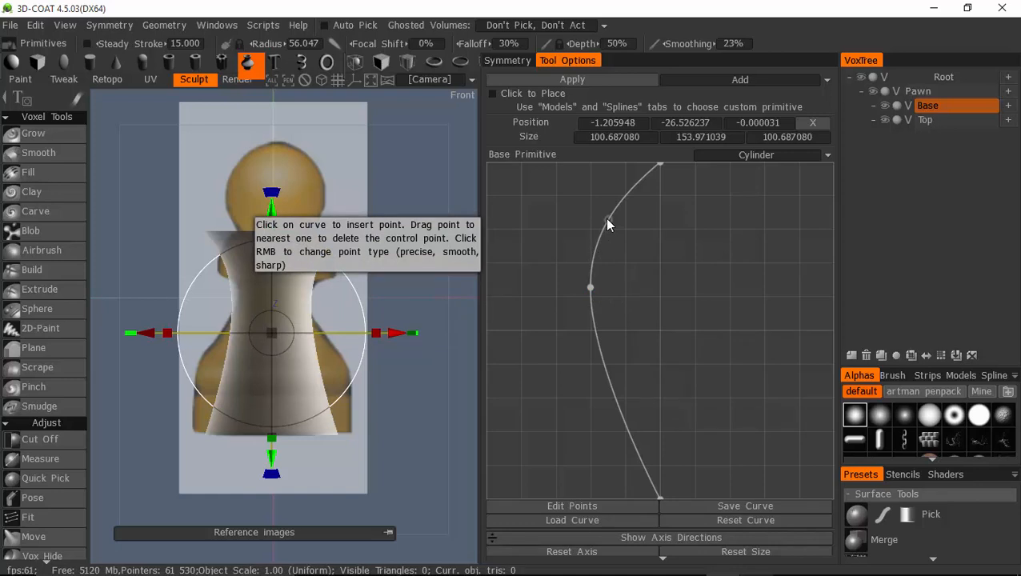
# - Shape the collar on the profile curve with added points, raising the neck point and pulling the top end inward to round it
pyautogui.moveTo(607, 219); pyautogui.dragTo(651, 231)
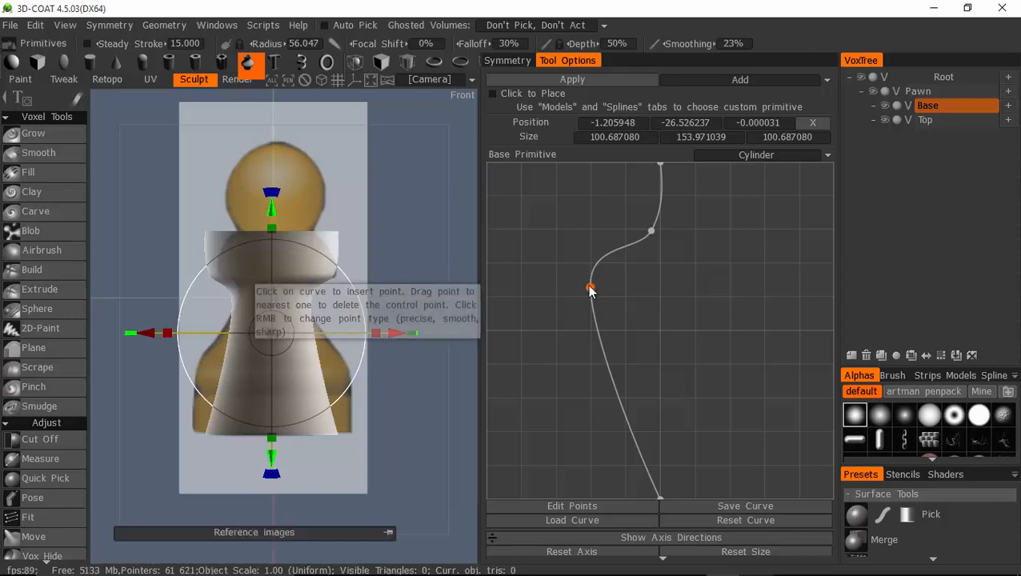
pyautogui.moveTo(589, 286)
pyautogui.mouseDown()
pyautogui.moveTo(580, 275)
pyautogui.moveTo(590, 272)
pyautogui.mouseUp()
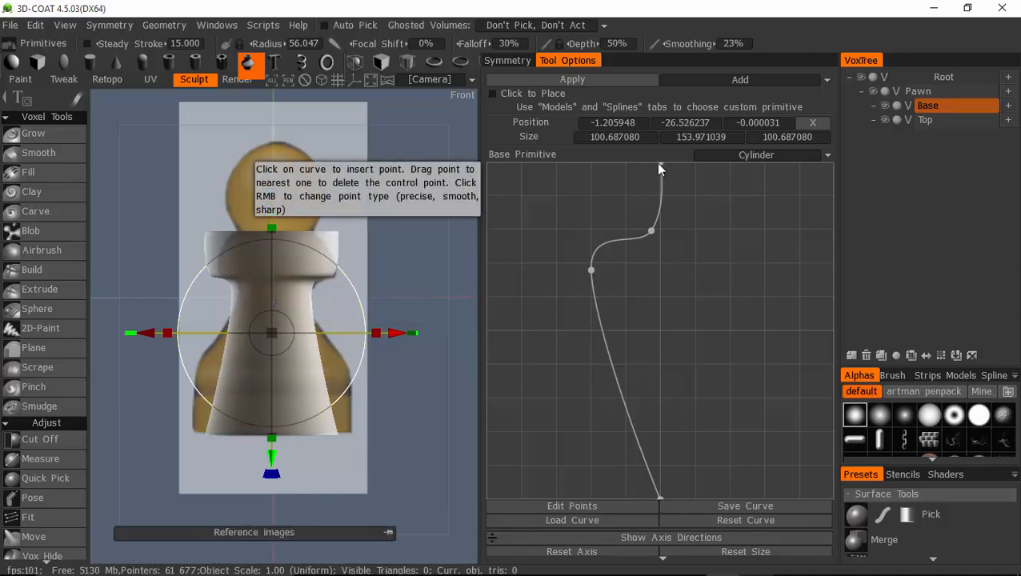
pyautogui.moveTo(659, 165); pyautogui.dragTo(593, 165)
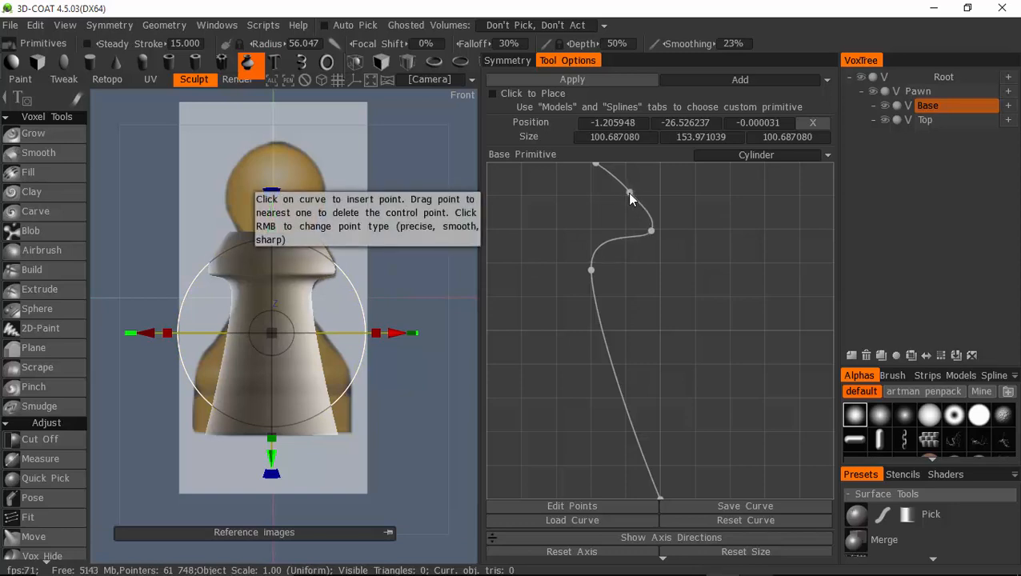
pyautogui.click(632, 193)
pyautogui.moveTo(632, 193); pyautogui.dragTo(638, 194)
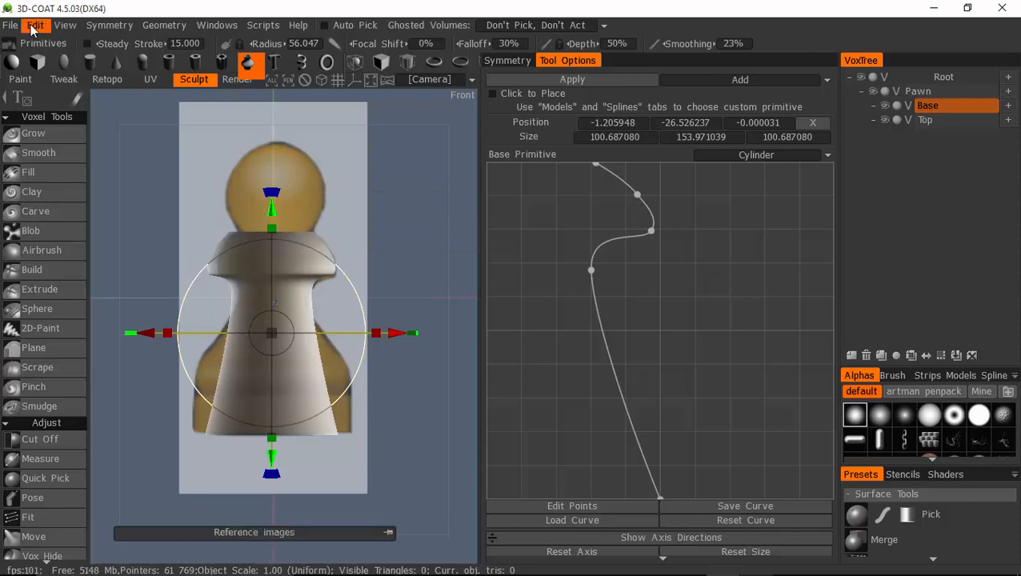
# - Turn off Show Tooltips in the general preferences and accept the change
pyautogui.click(64, 24)
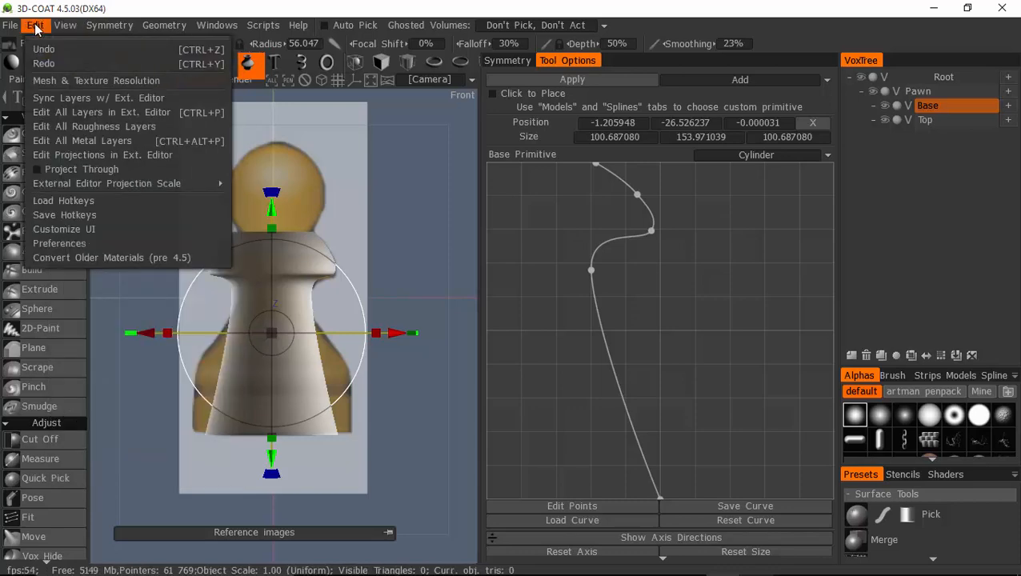
pyautogui.click(35, 27)
pyautogui.click(35, 27)
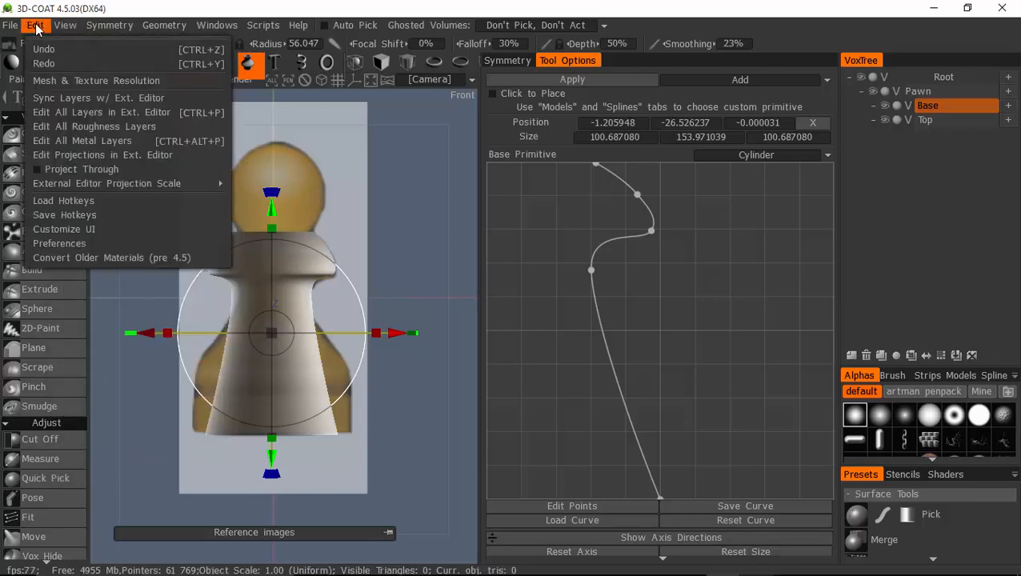
pyautogui.click(54, 241)
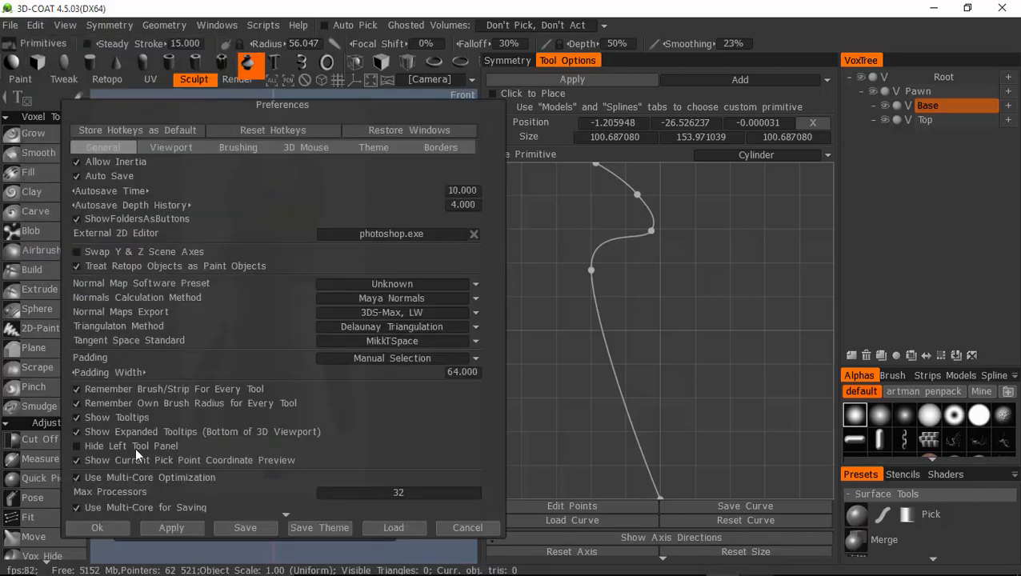
pyautogui.click(84, 416)
pyautogui.click(110, 525)
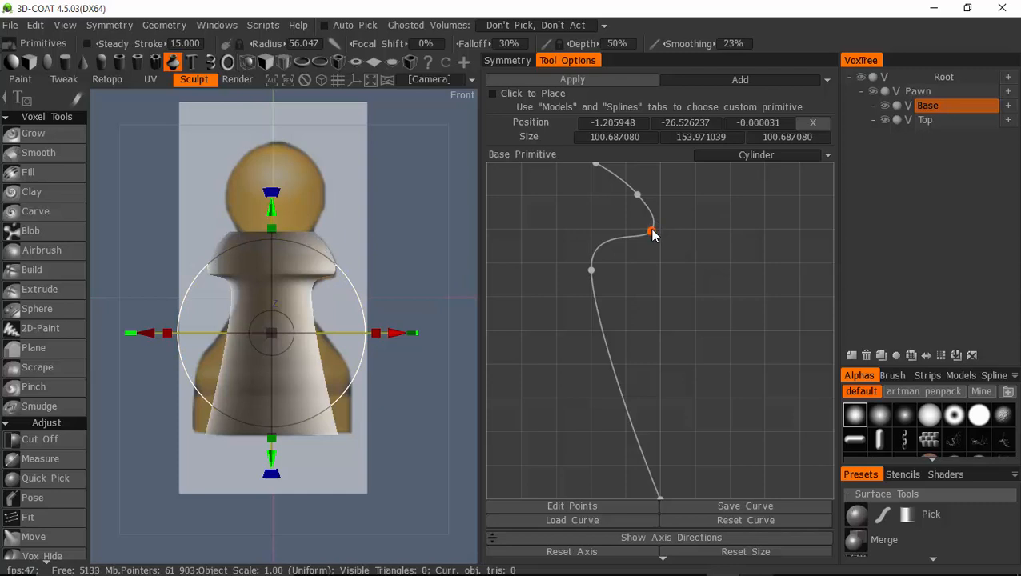
# - Nudge the collar's lower edge outward and insert a lower profile point pulled outward to match the pawn's flared body
pyautogui.moveTo(651, 230); pyautogui.dragTo(655, 235)
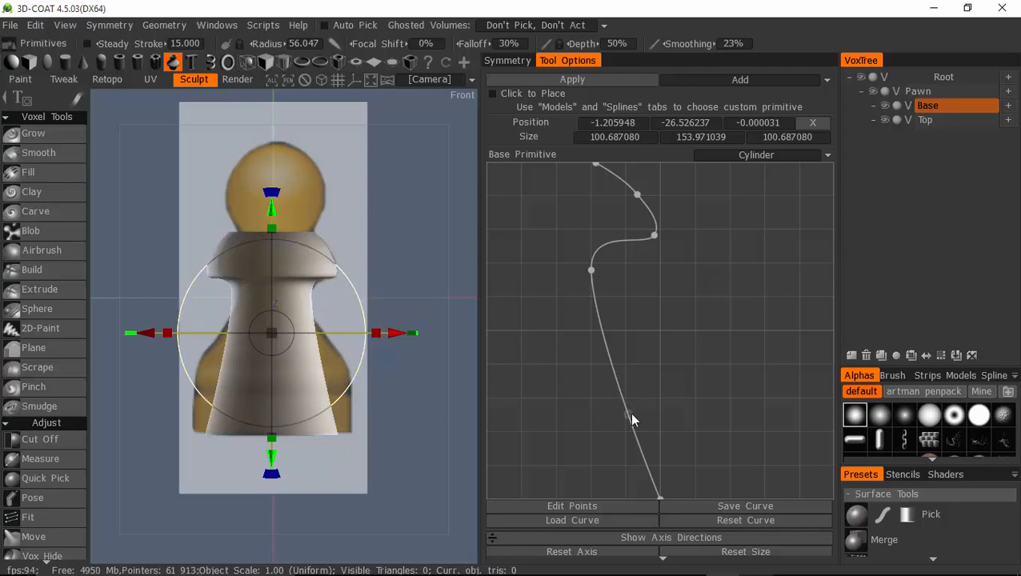
pyautogui.moveTo(628, 413); pyautogui.dragTo(689, 392)
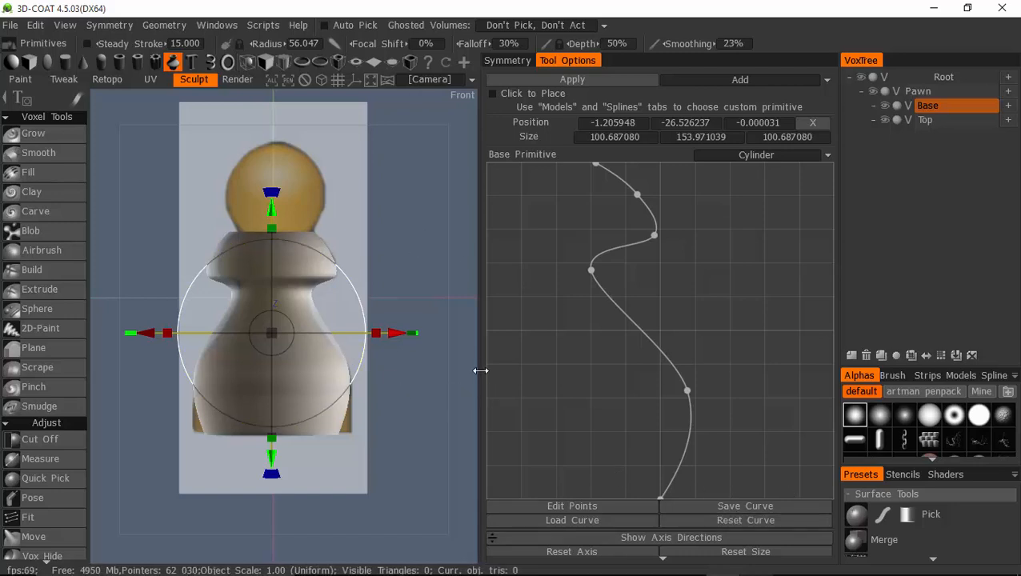
pyautogui.moveTo(480, 370); pyautogui.dragTo(688, 369)
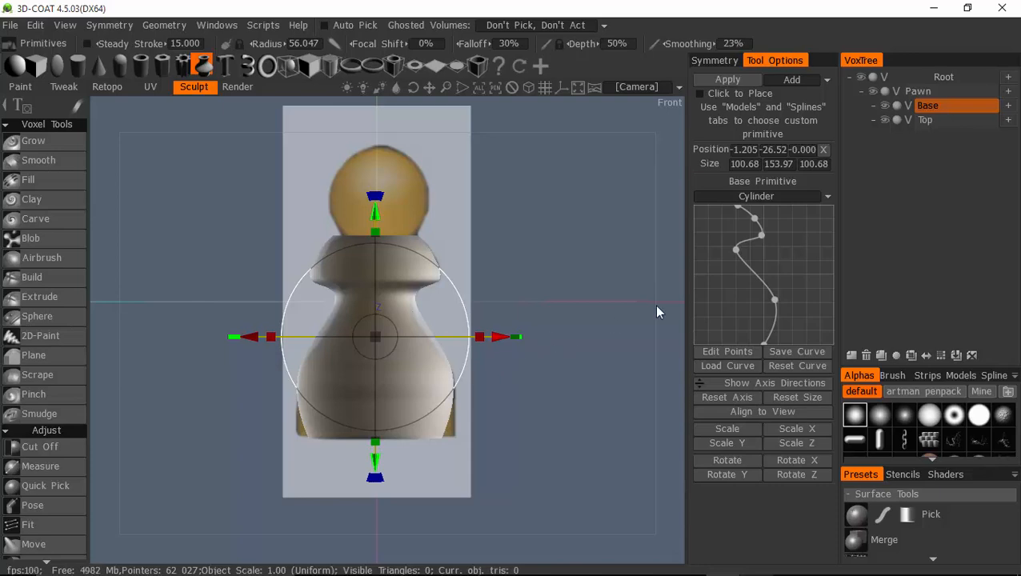
pyautogui.moveTo(688, 299); pyautogui.dragTo(455, 314)
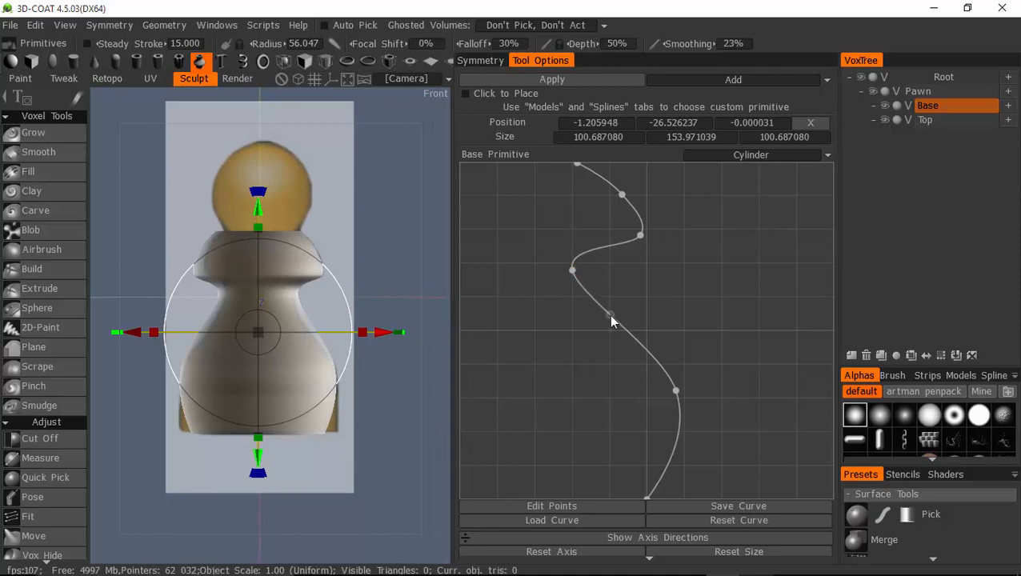
# - Refine the neck's inward curve with an extra profile point, moving the original neck point up toward the collar
pyautogui.moveTo(613, 318); pyautogui.dragTo(589, 314)
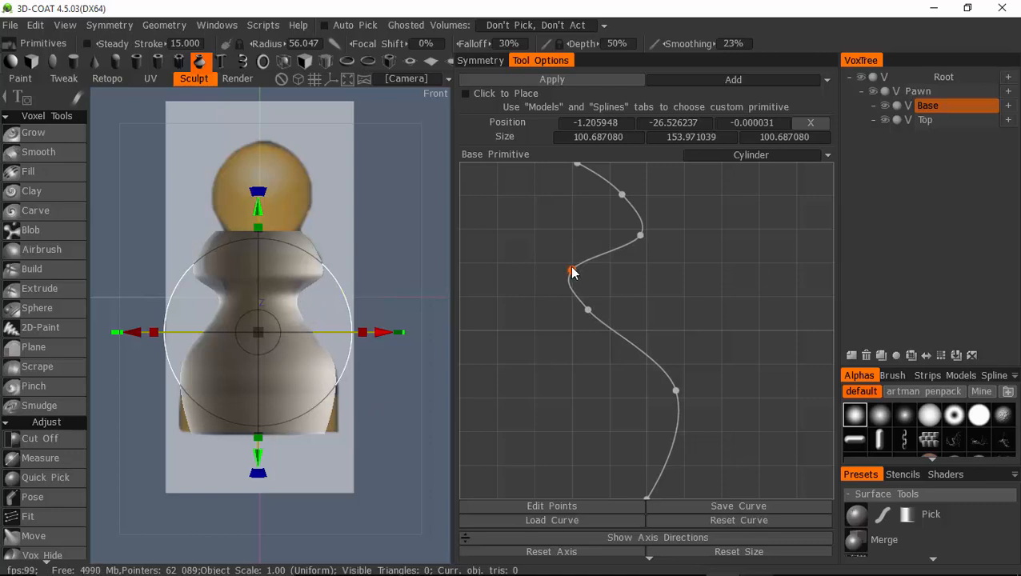
pyautogui.moveTo(571, 271); pyautogui.dragTo(582, 248)
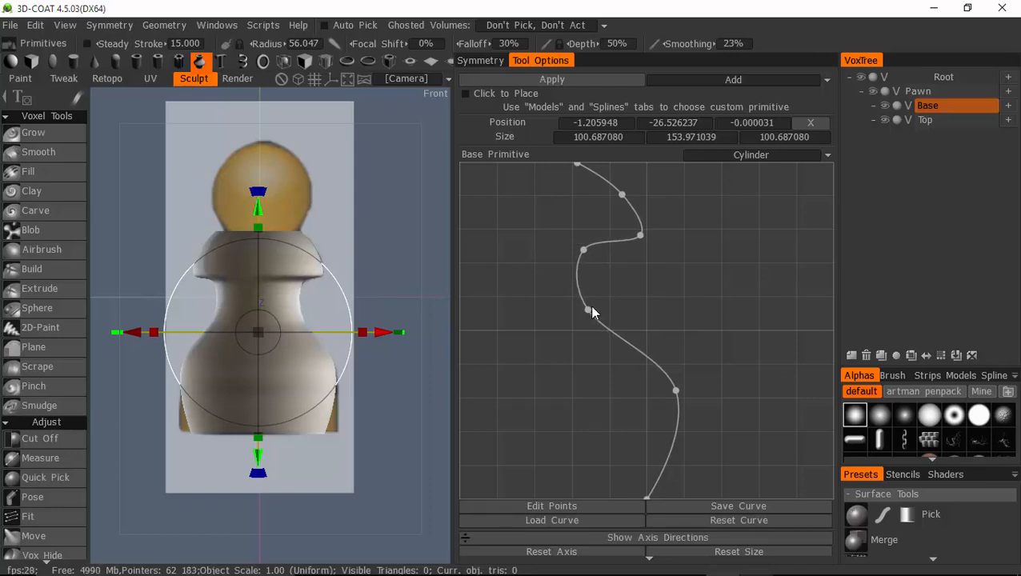
pyautogui.moveTo(589, 304); pyautogui.dragTo(573, 300)
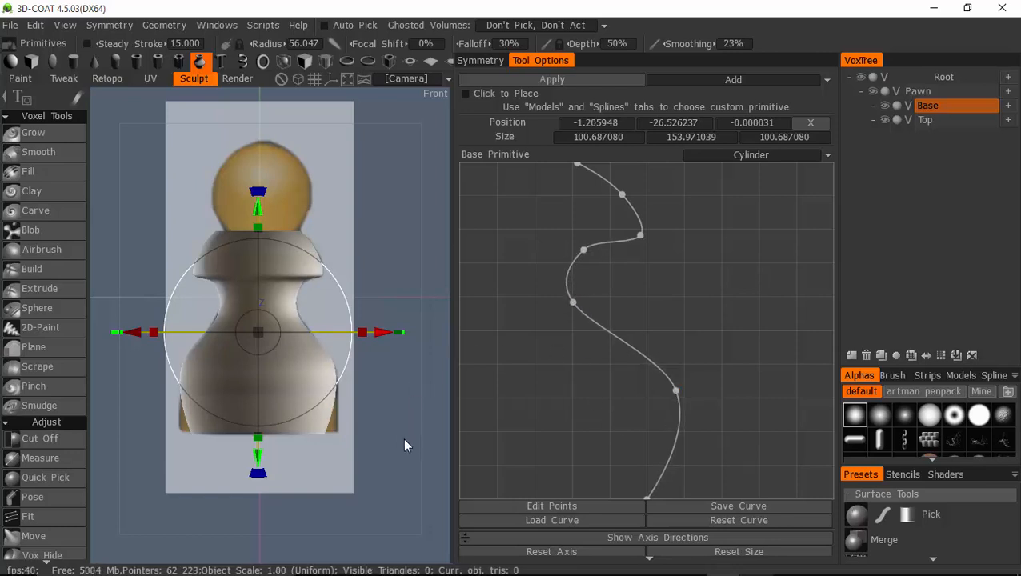
# - Widen the foot with a profile point near its bottom edge and form a narrow groove above the foot using closely spaced points
pyautogui.moveTo(664, 469); pyautogui.dragTo(693, 487)
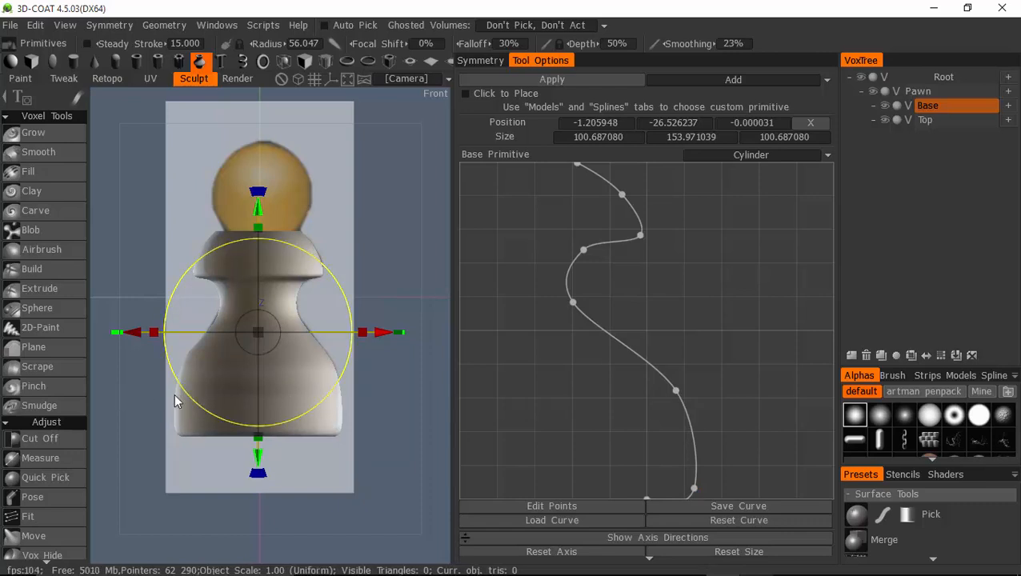
pyautogui.click(691, 429)
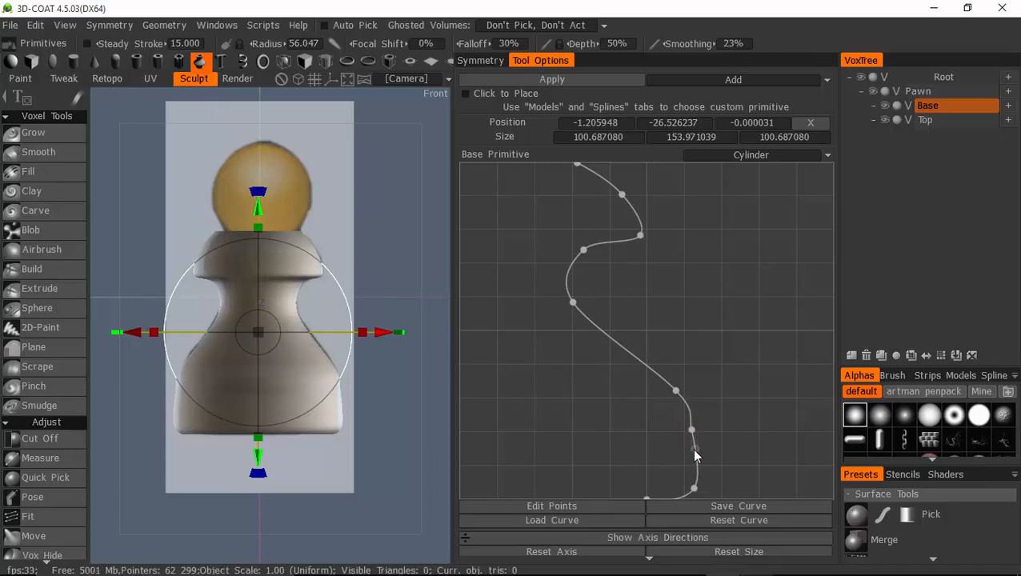
pyautogui.click(695, 452)
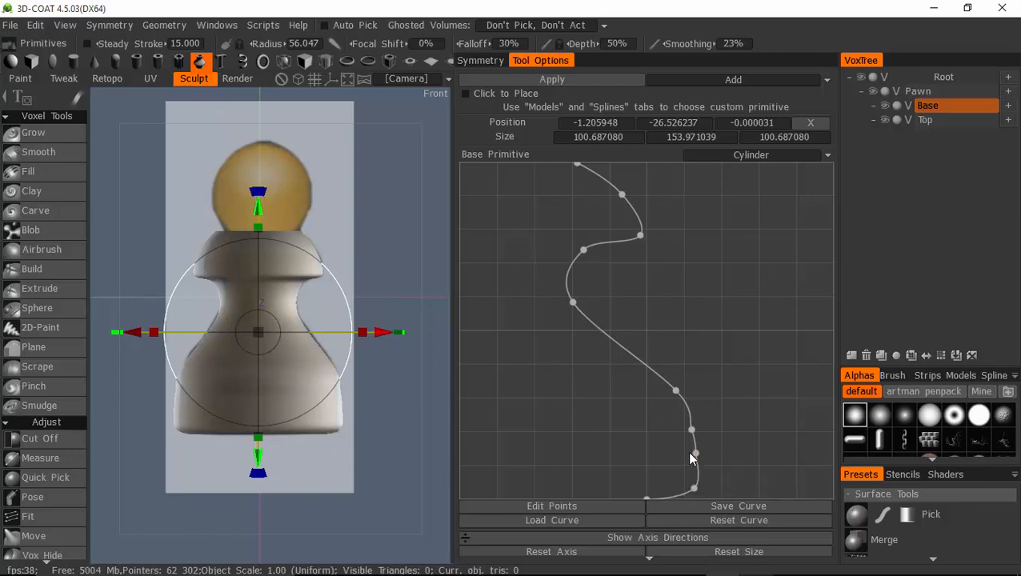
pyautogui.moveTo(693, 442); pyautogui.dragTo(672, 442)
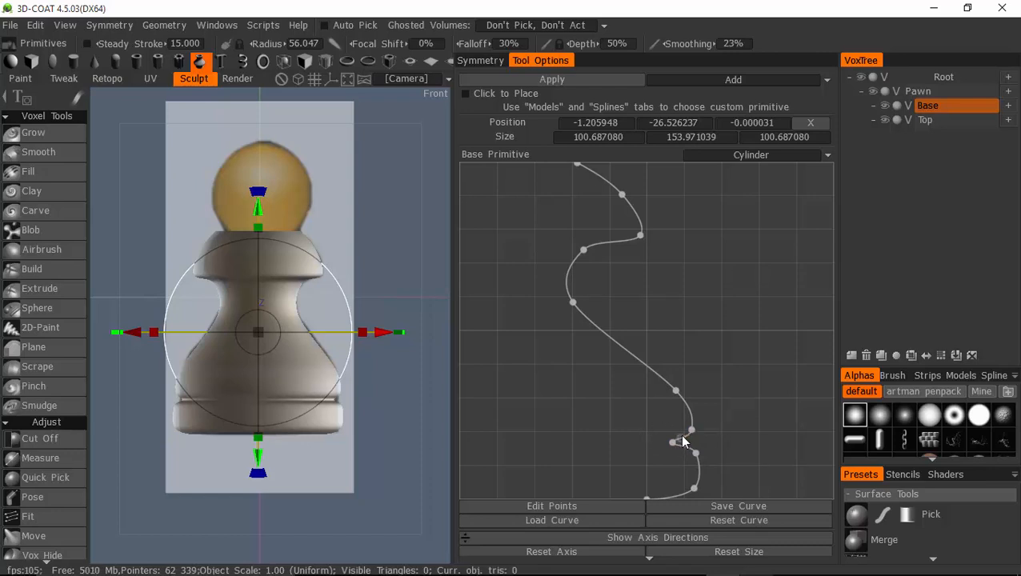
pyautogui.moveTo(681, 438); pyautogui.dragTo(670, 429)
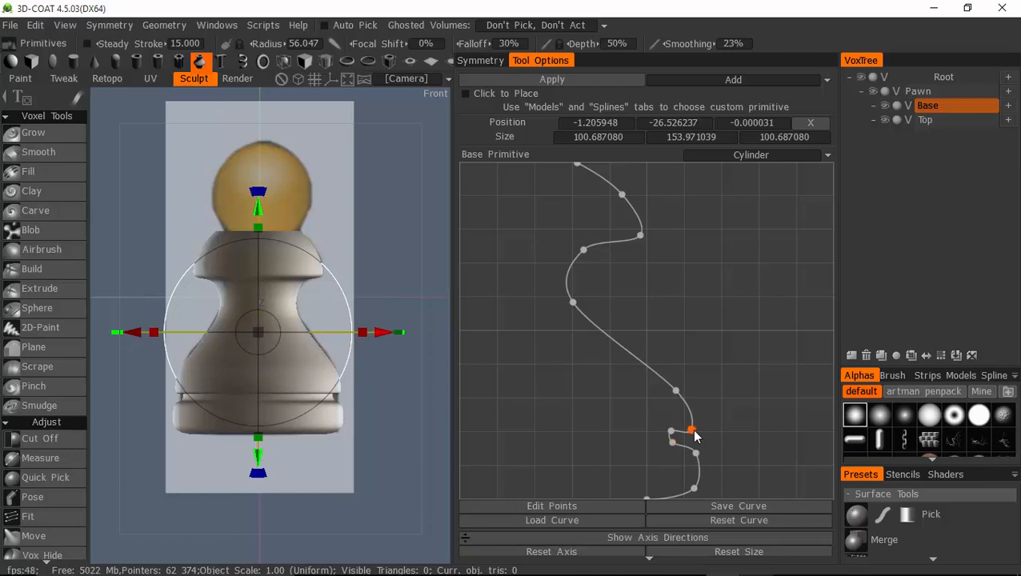
pyautogui.moveTo(690, 429); pyautogui.dragTo(690, 424)
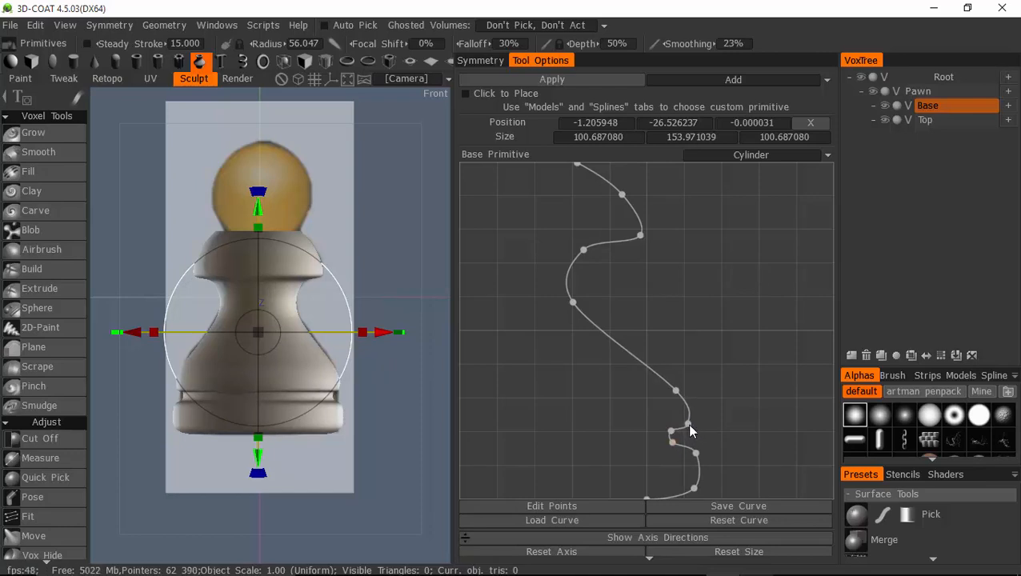
# - Smooth the neck-to-body transition with an added profile point on the slope, pulling the neck point farther inward
pyautogui.click(618, 341)
pyautogui.moveTo(618, 338); pyautogui.dragTo(616, 335)
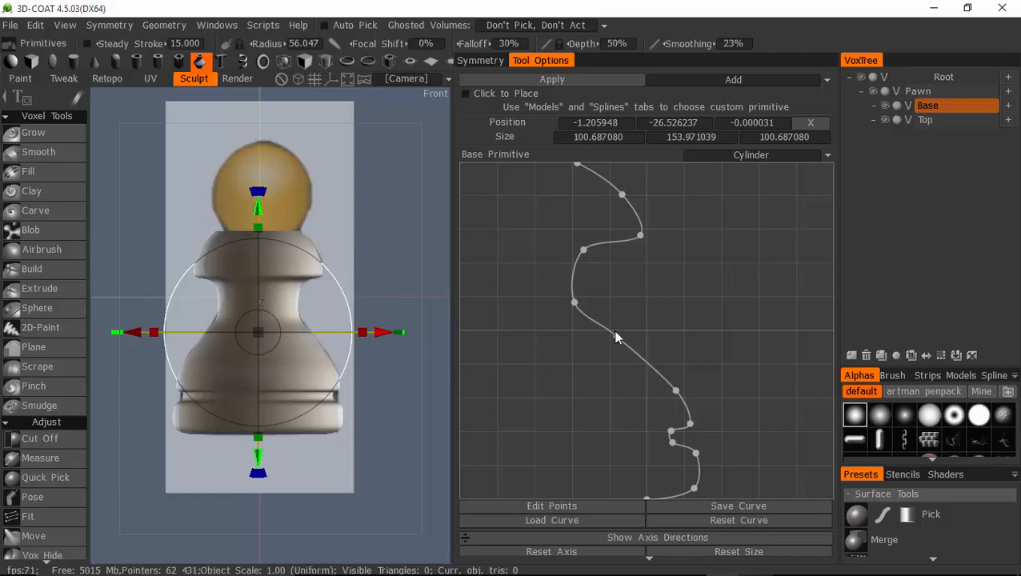
pyautogui.moveTo(619, 336); pyautogui.dragTo(616, 337)
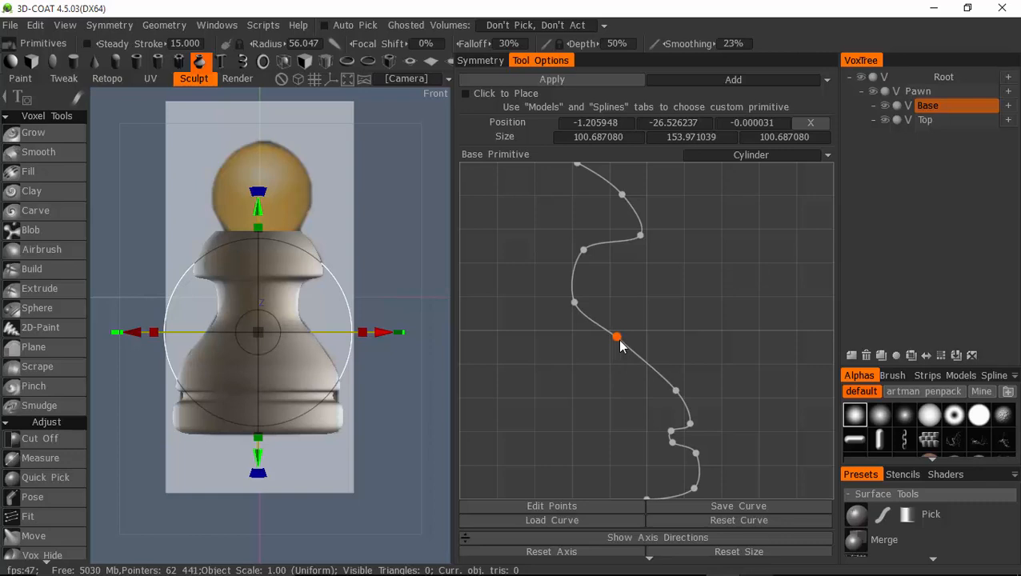
pyautogui.moveTo(621, 346); pyautogui.dragTo(626, 337)
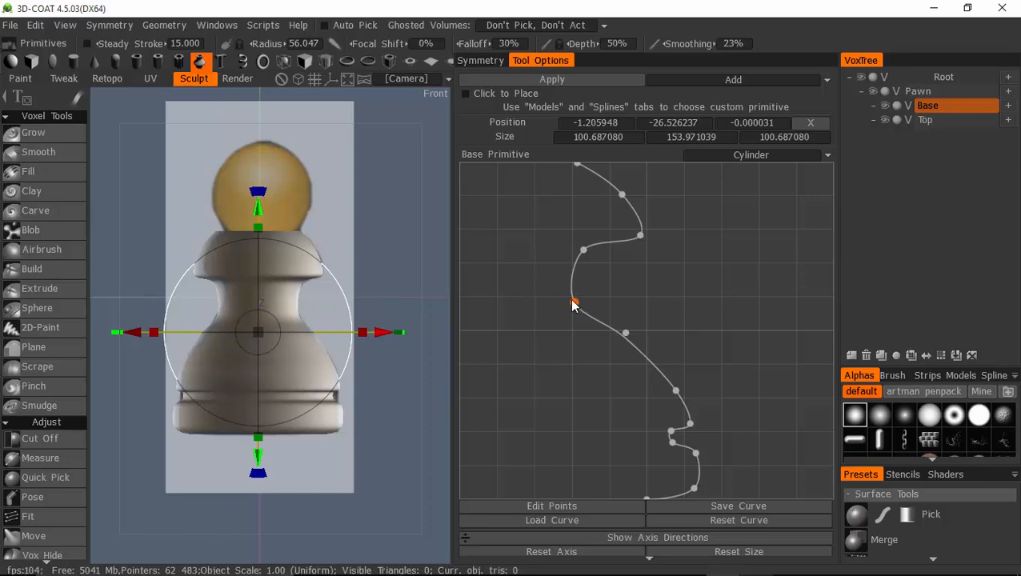
pyautogui.moveTo(573, 299); pyautogui.dragTo(543, 290)
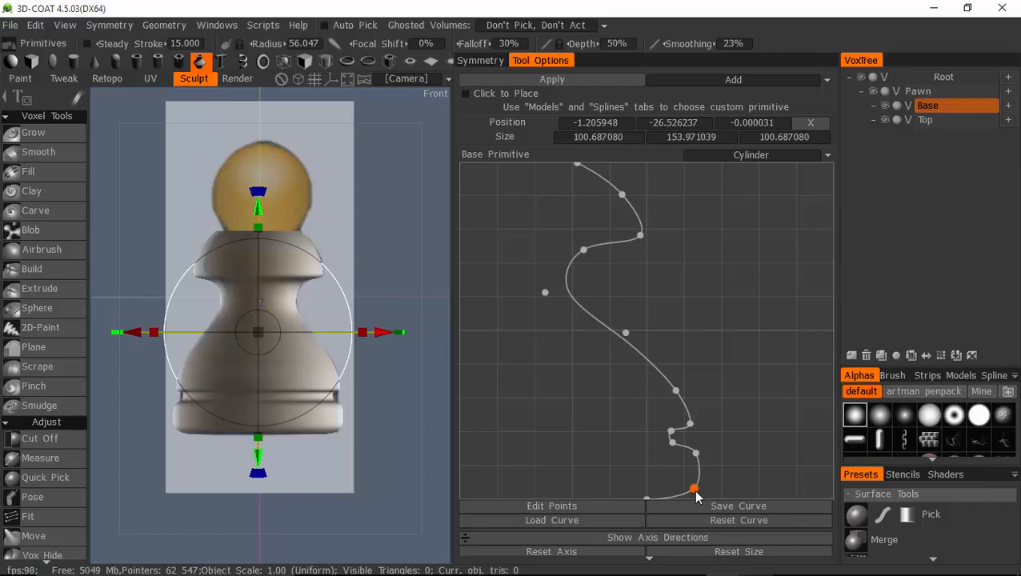
# - Lower the foot's outer profile point to the bottom edge so the foot gets a flat, straight-sided base
pyautogui.moveTo(695, 491); pyautogui.dragTo(694, 502)
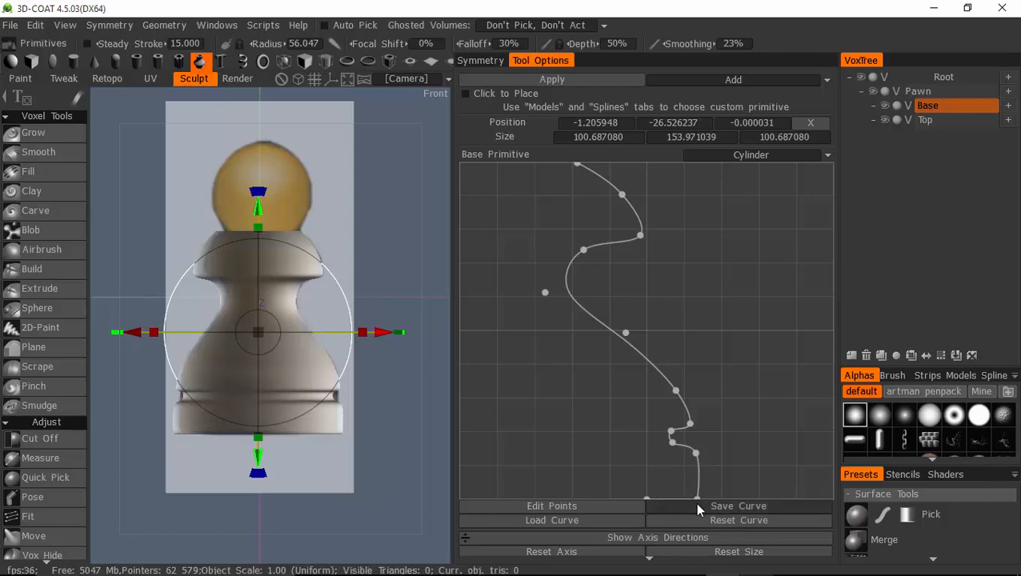
pyautogui.click(677, 504)
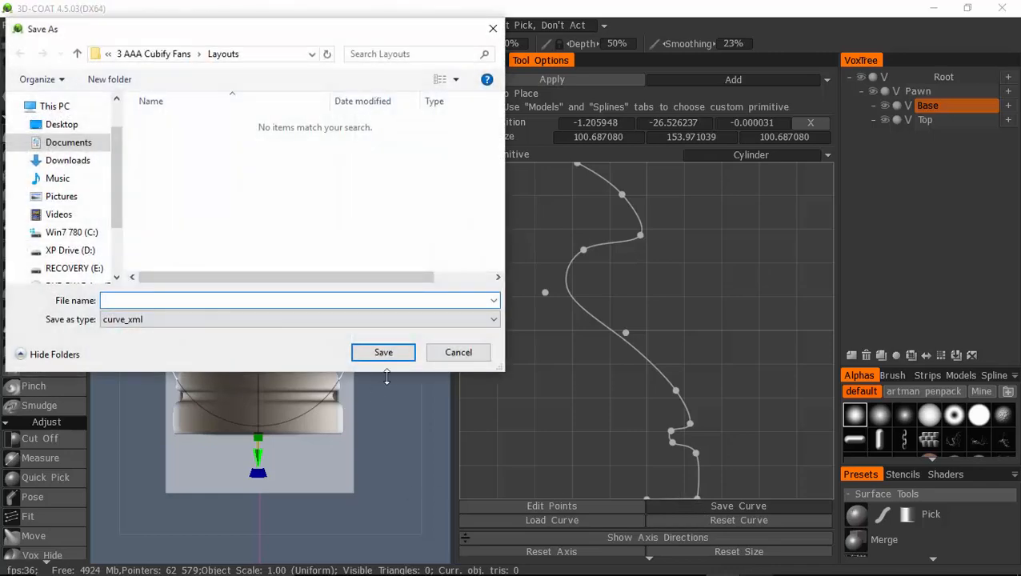
pyautogui.click(442, 356)
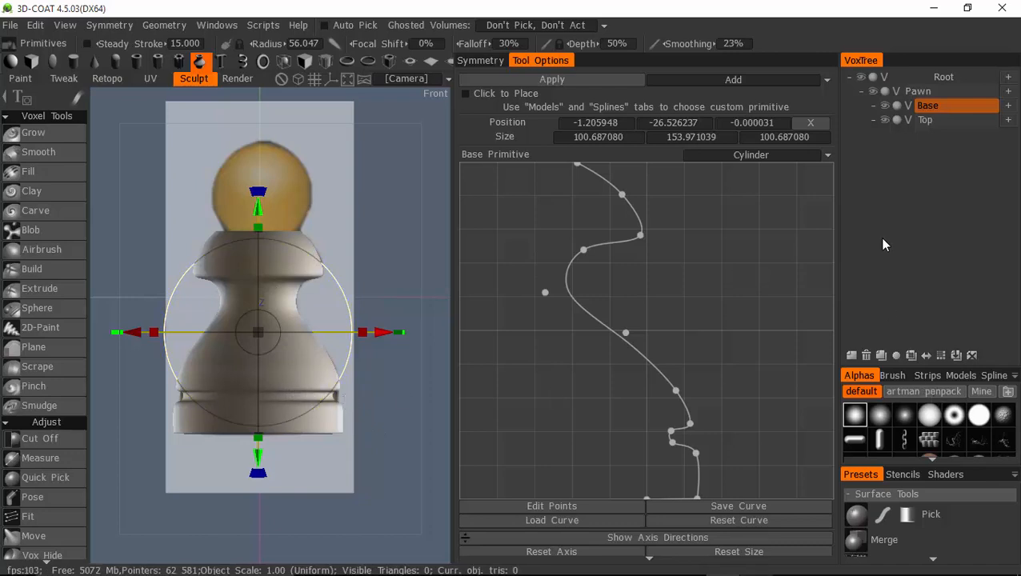
# - Raise the Base volume's resolution to 2x and apply the lathe primitive, moving its preview aside to expose the result
pyautogui.moveTo(923, 108)
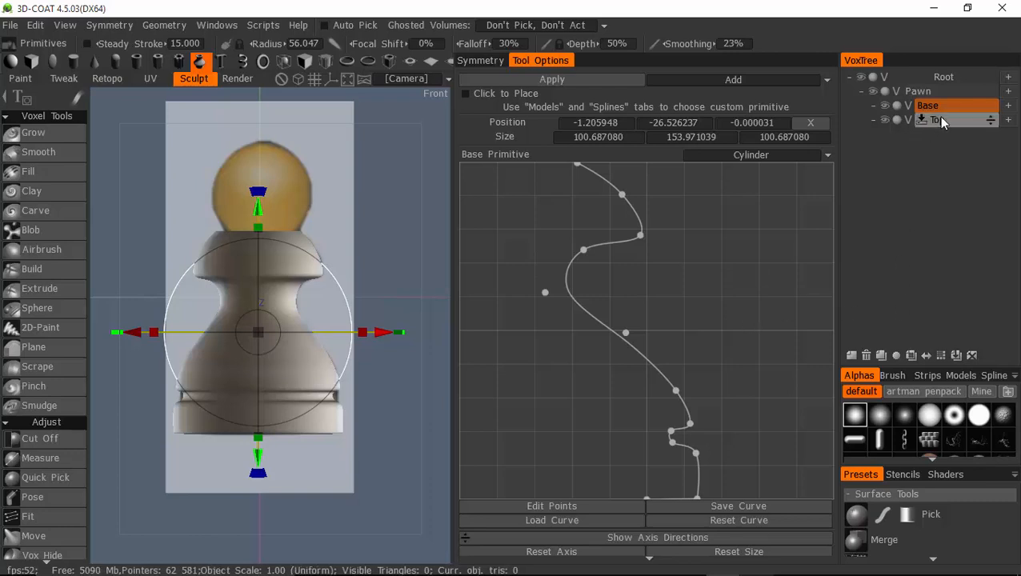
pyautogui.click(941, 357)
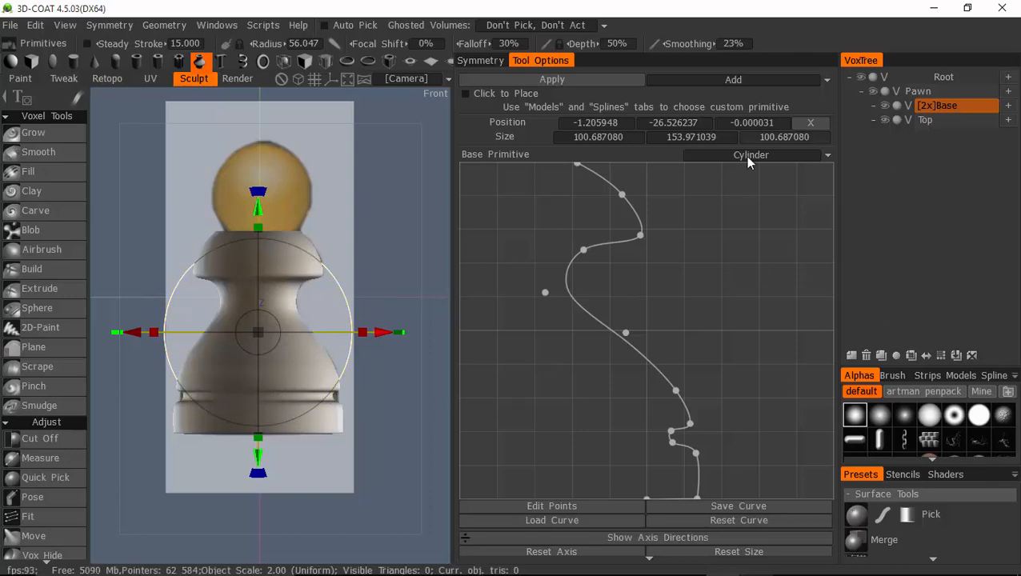
pyautogui.click(552, 81)
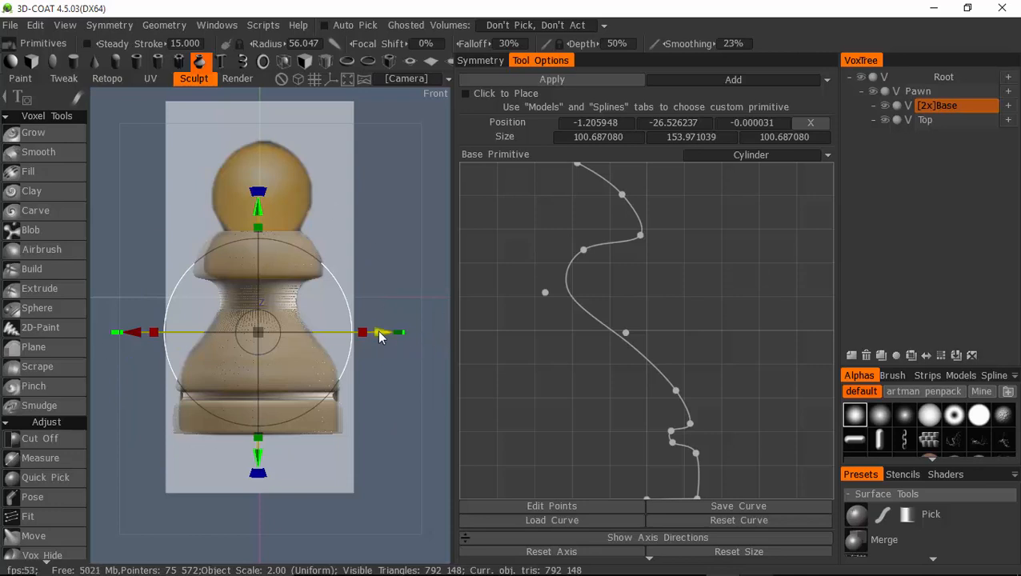
pyautogui.moveTo(379, 336); pyautogui.dragTo(473, 342)
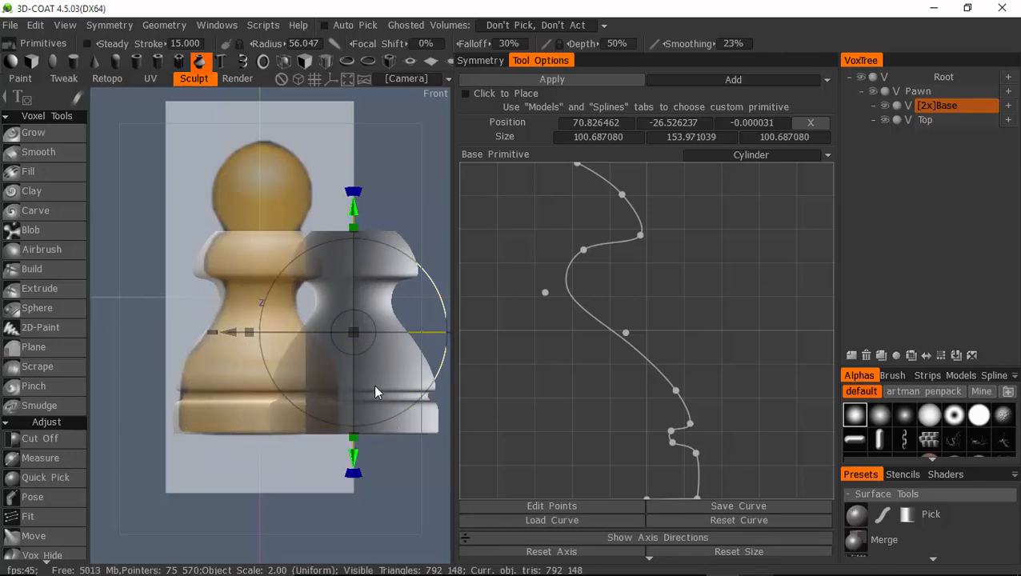
# - Select the Top volume and try a sphere primitive of radius 50, raised to about Y 67.9 over the pawn's head
pyautogui.click(942, 121)
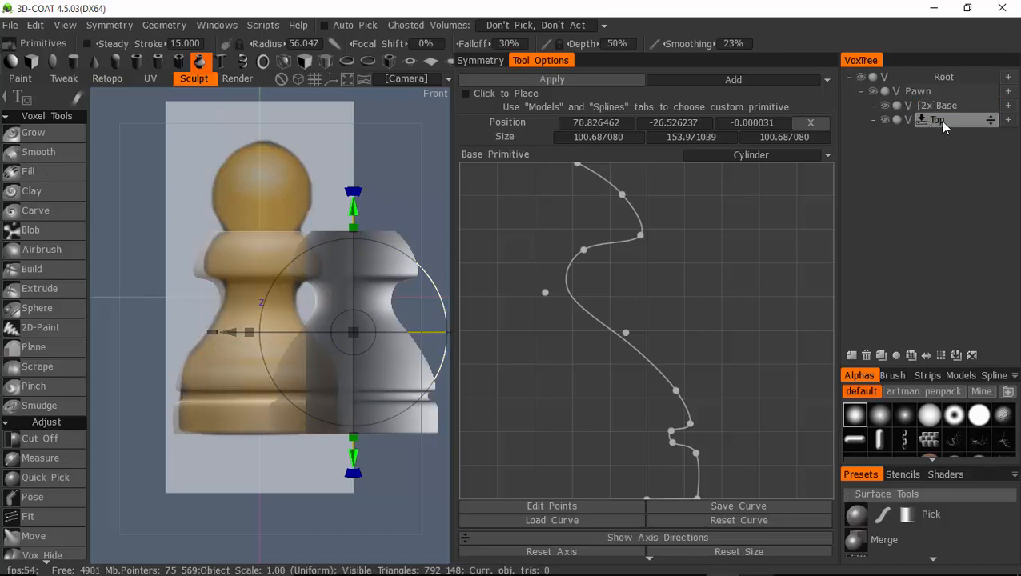
pyautogui.click(12, 62)
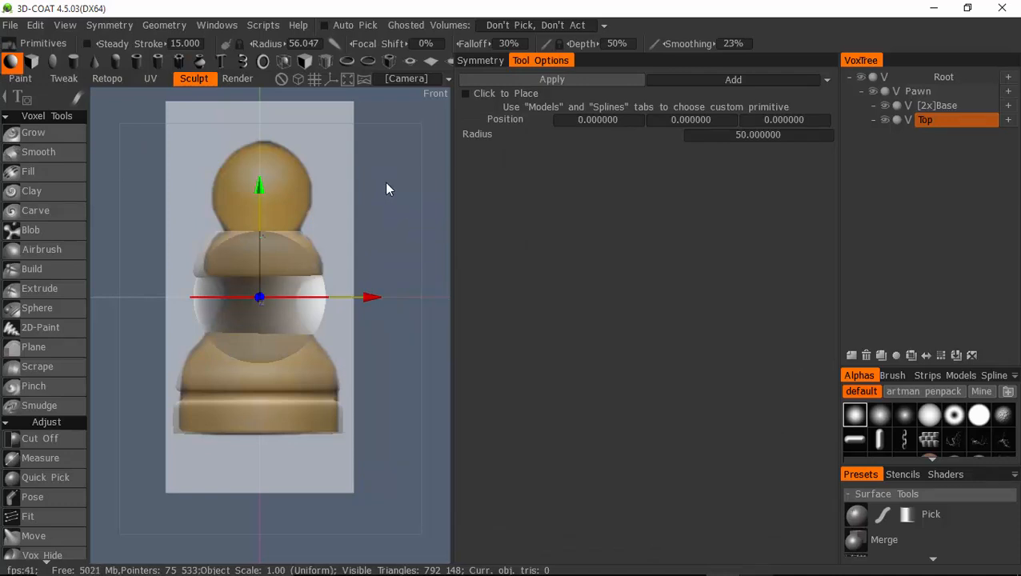
pyautogui.moveTo(385, 189); pyautogui.dragTo(396, 286, button='middle')
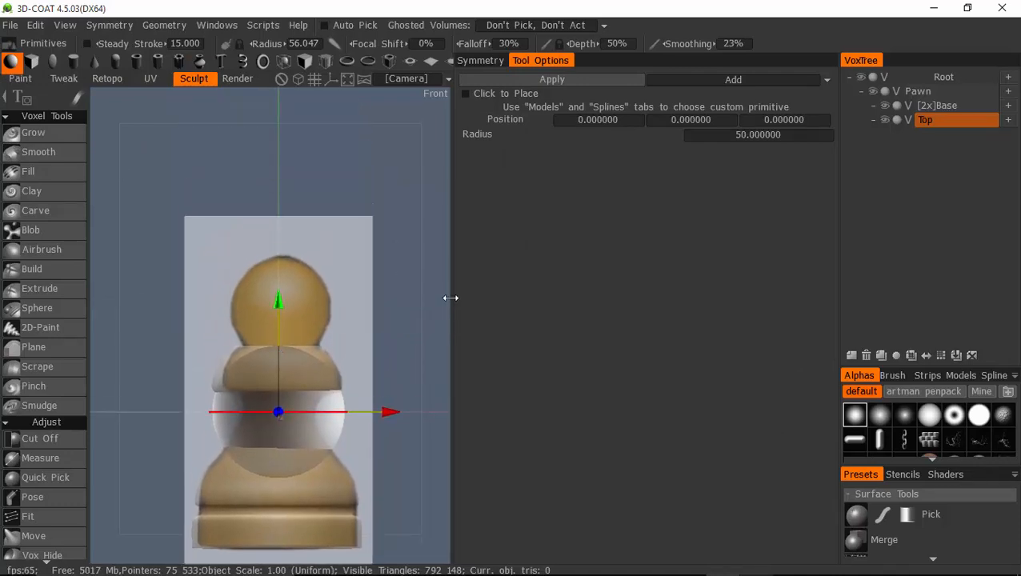
pyautogui.moveTo(451, 298); pyautogui.dragTo(671, 302)
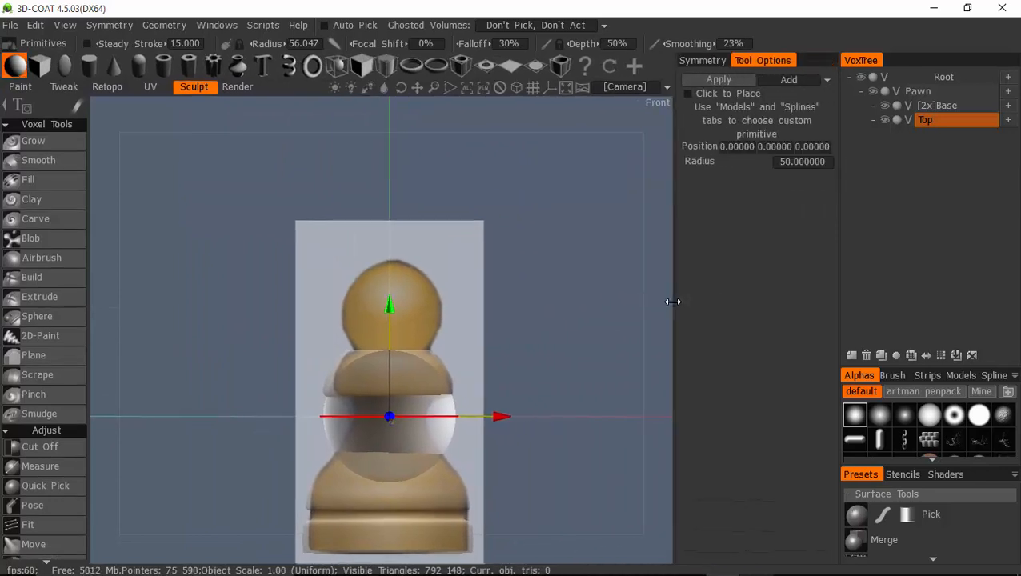
pyautogui.moveTo(530, 344); pyautogui.dragTo(514, 368, button='middle')
pyautogui.moveTo(546, 329)
pyautogui.mouseDown(button='right')
pyautogui.moveTo(632, 299)
pyautogui.moveTo(539, 315)
pyautogui.mouseUp(button='right')
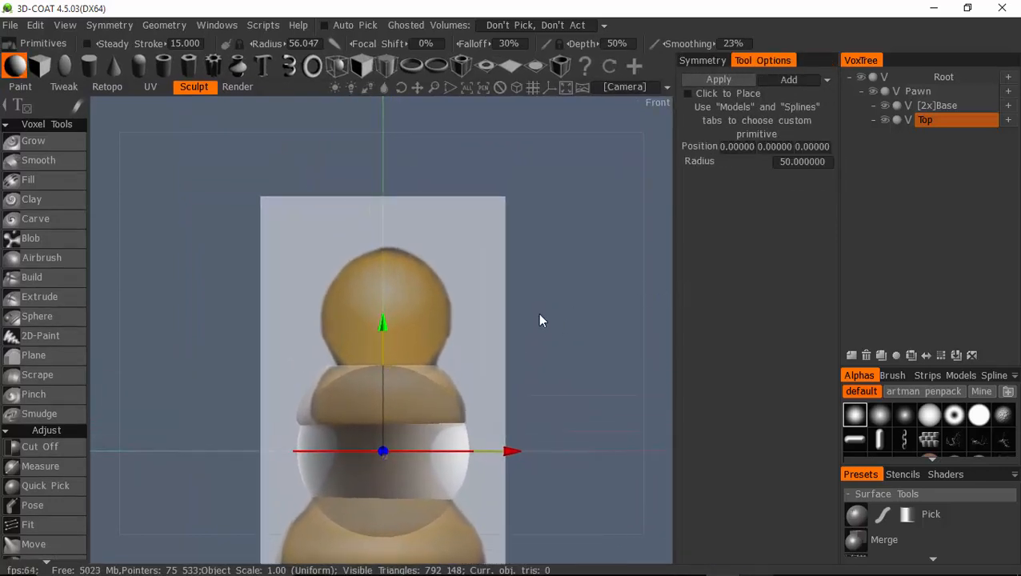
pyautogui.moveTo(381, 324); pyautogui.dragTo(378, 212)
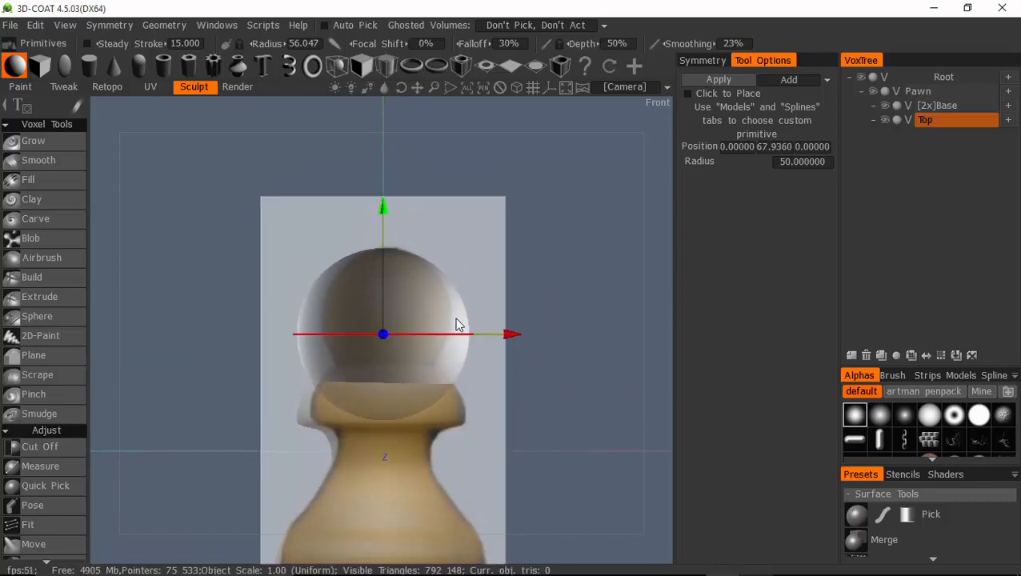
# - Place an ellipsoid primitive over the pawn's head, sized about 35.9 × 45.0 × 35.9 and raised to Y 72.72
pyautogui.click(65, 70)
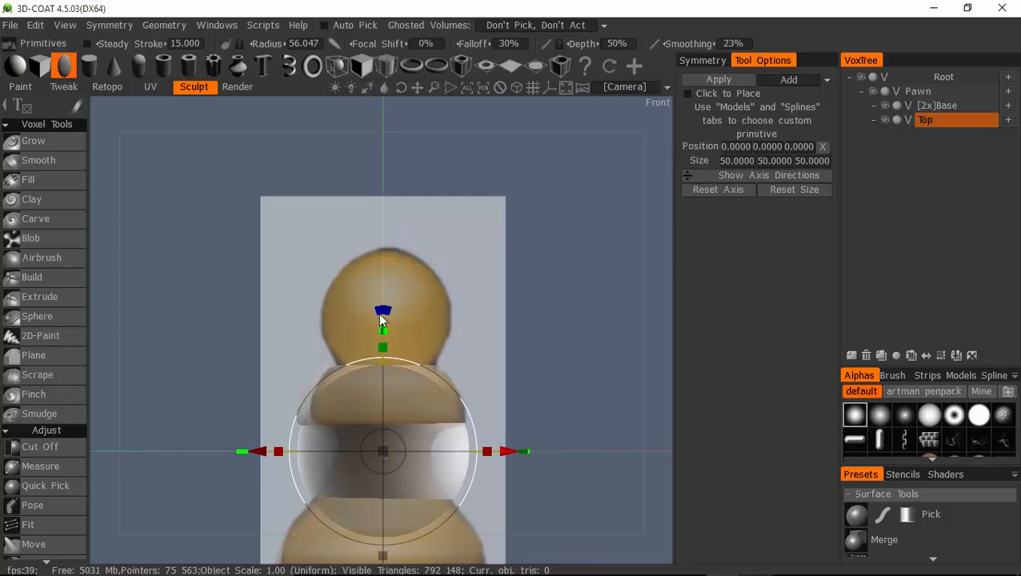
pyautogui.moveTo(382, 324); pyautogui.dragTo(376, 187)
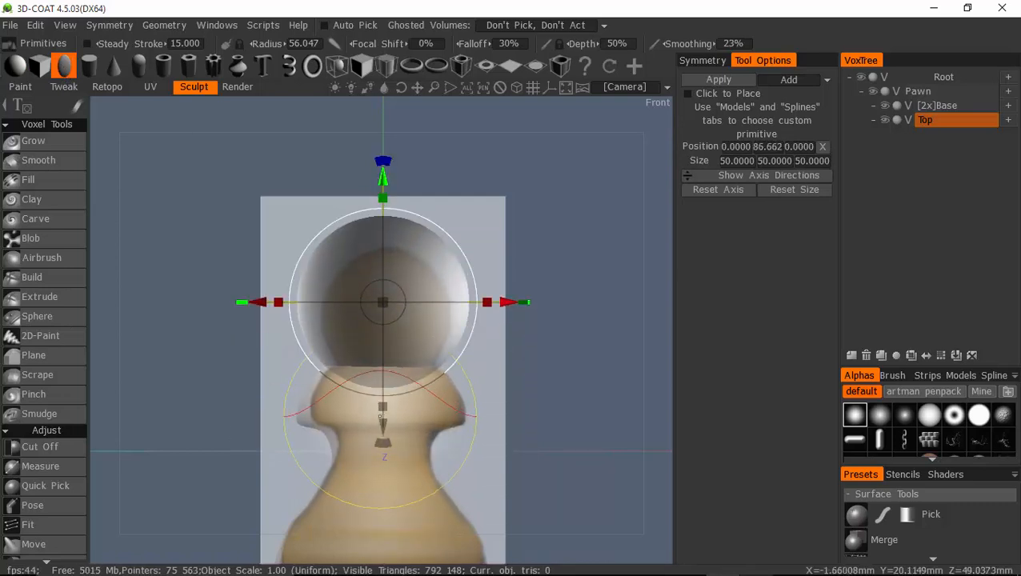
pyautogui.moveTo(382, 407)
pyautogui.mouseDown()
pyautogui.moveTo(382, 431)
pyautogui.moveTo(382, 416)
pyautogui.mouseUp()
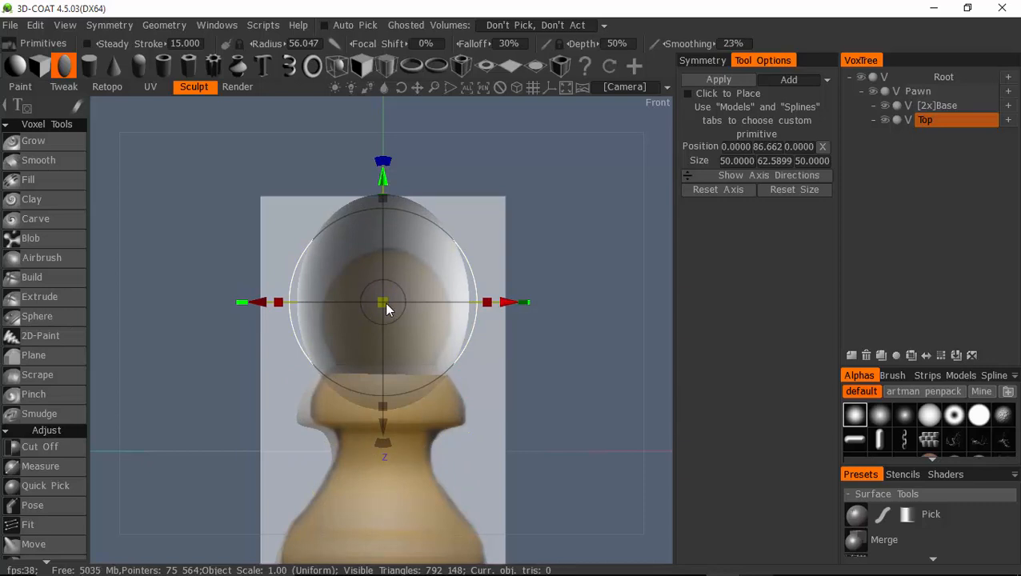
pyautogui.moveTo(383, 303); pyautogui.dragTo(360, 310)
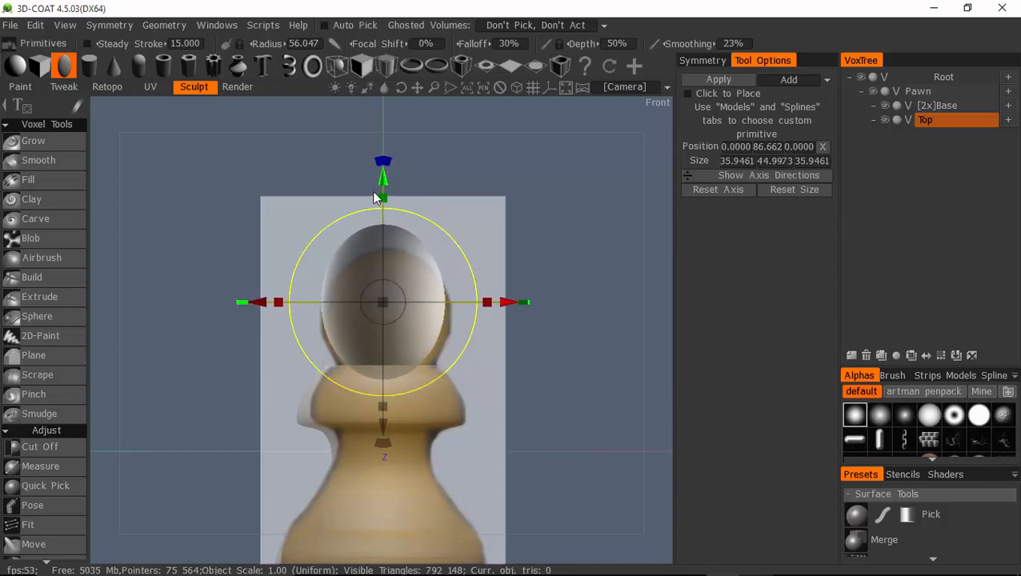
pyautogui.moveTo(382, 180); pyautogui.dragTo(382, 204)
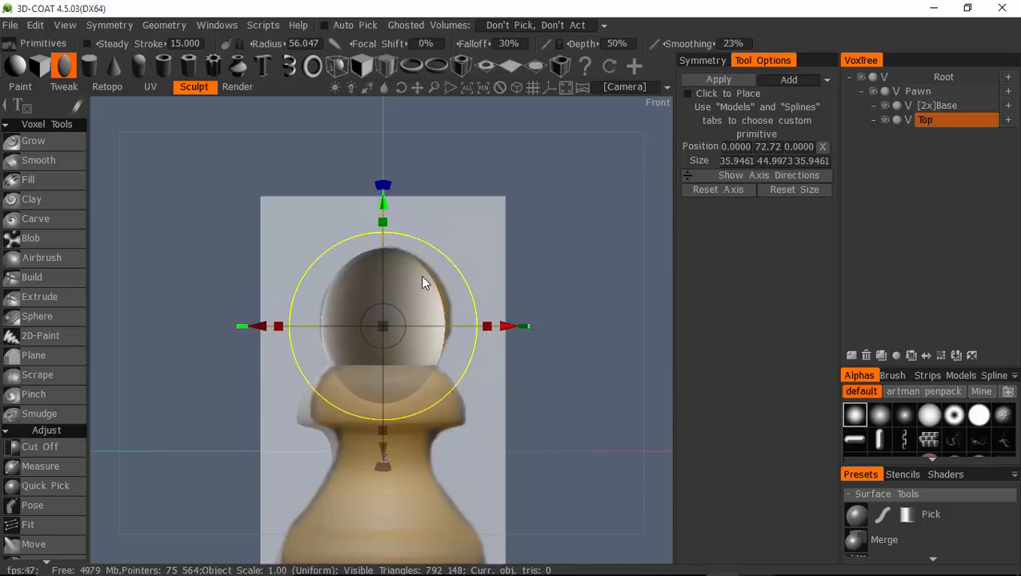
pyautogui.click(486, 328)
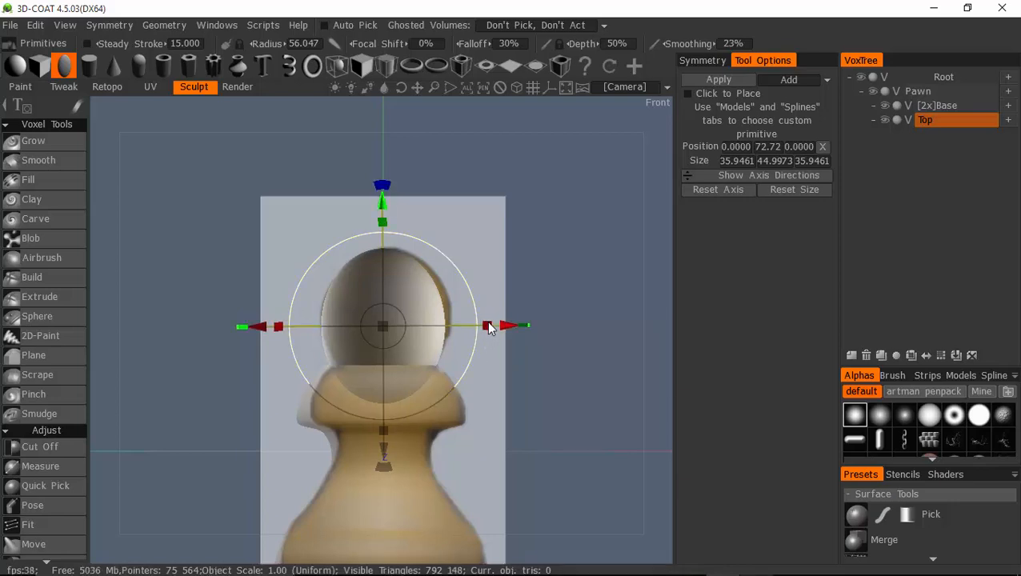
pyautogui.moveTo(486, 330); pyautogui.dragTo(489, 332)
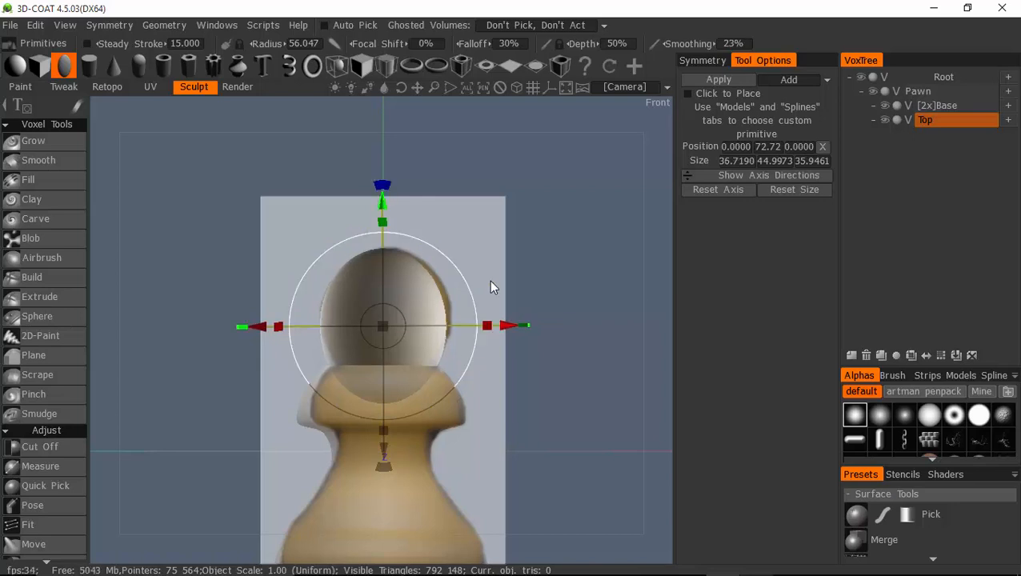
pyautogui.hotkey('ctrl', 'z')
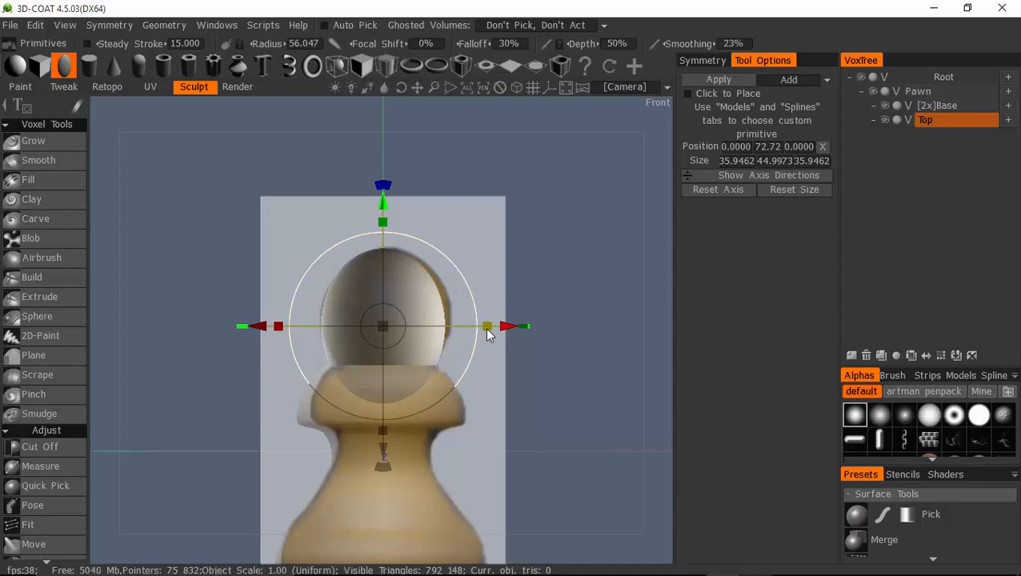
# - Enlarge the ellipsoid to about 41.4 wide and 52.8 high, shift it to X 2.18, Y 64.89, and apply it to Top
pyautogui.moveTo(486, 331); pyautogui.dragTo(502, 334)
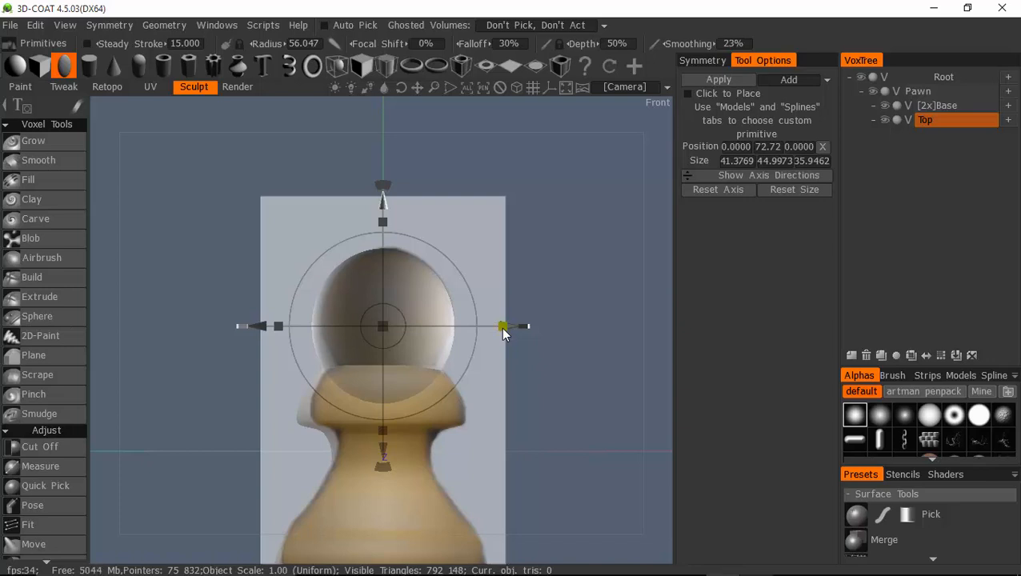
pyautogui.moveTo(502, 335); pyautogui.dragTo(502, 334)
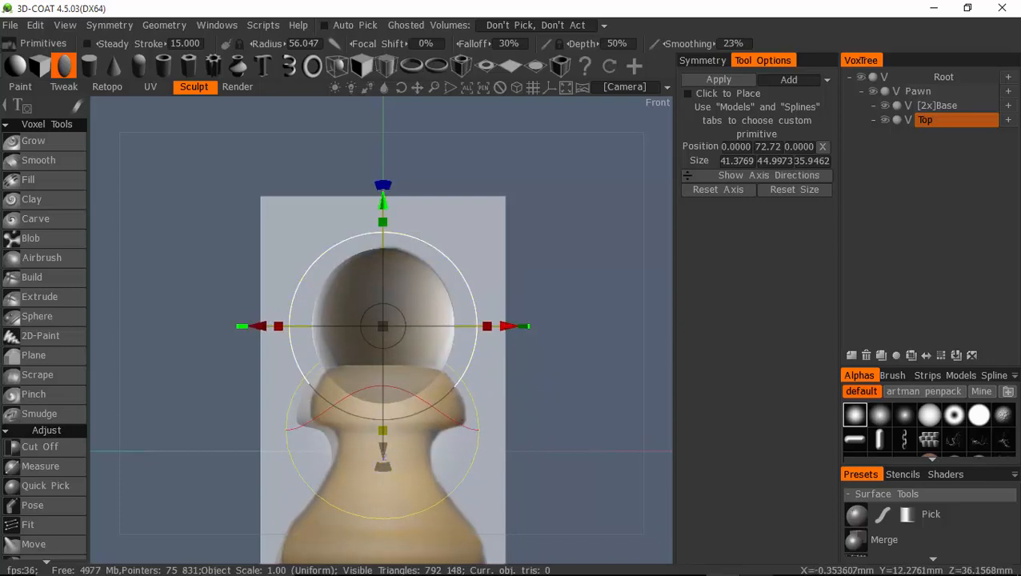
pyautogui.moveTo(384, 435); pyautogui.dragTo(385, 450)
pyautogui.moveTo(384, 202)
pyautogui.mouseDown()
pyautogui.moveTo(395, 223)
pyautogui.moveTo(387, 214)
pyautogui.mouseUp()
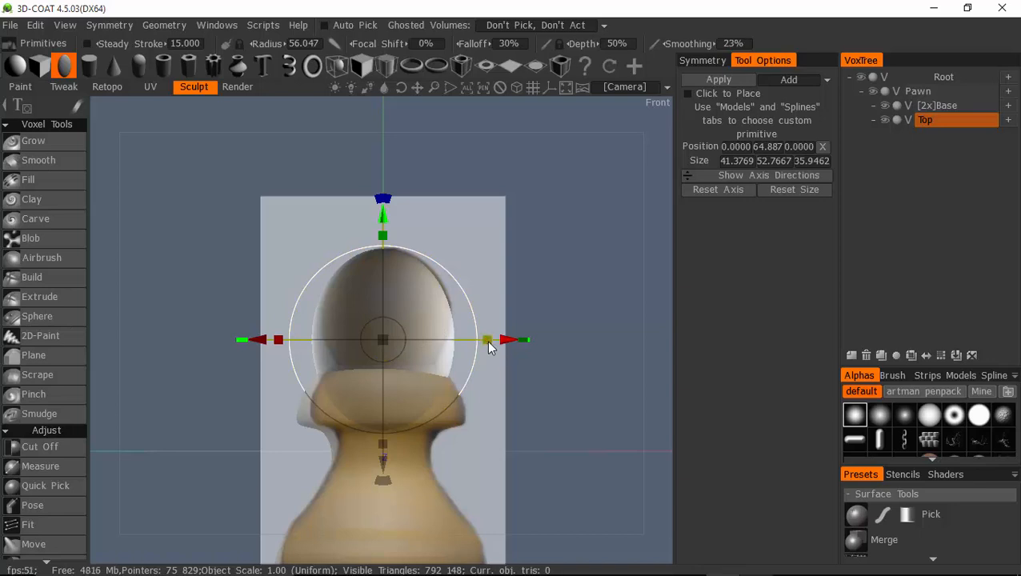
pyautogui.moveTo(504, 344); pyautogui.dragTo(503, 343)
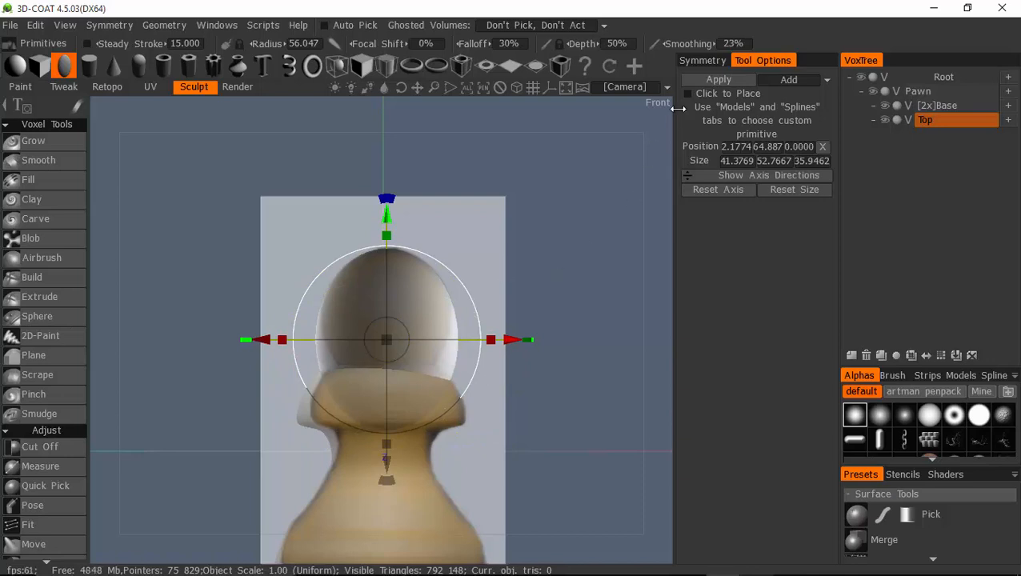
pyautogui.click(712, 82)
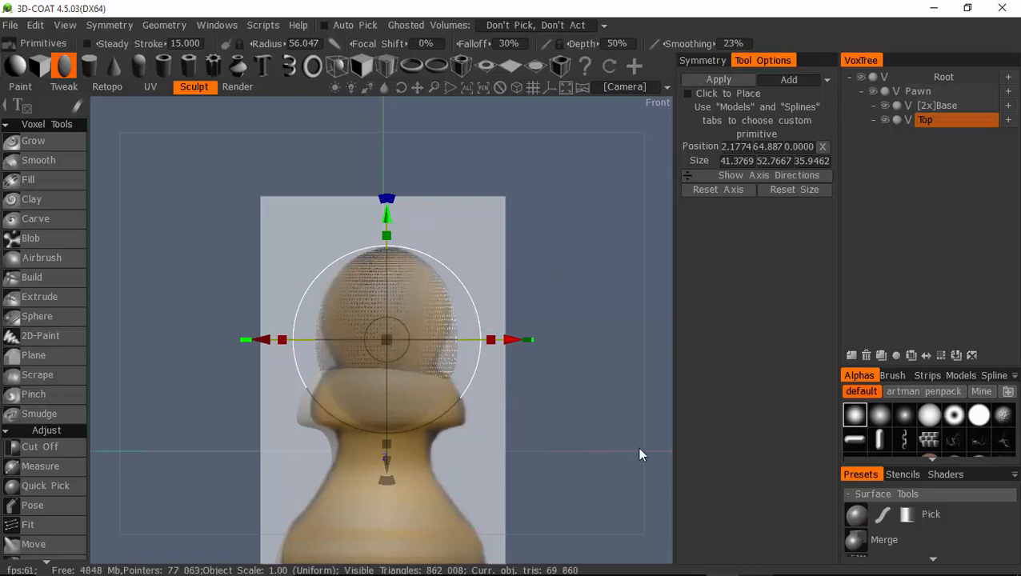
# - Set up the Pose tool with mirror symmetry on the X and Y axes and the Paint Select transpose mode
pyautogui.click(34, 505)
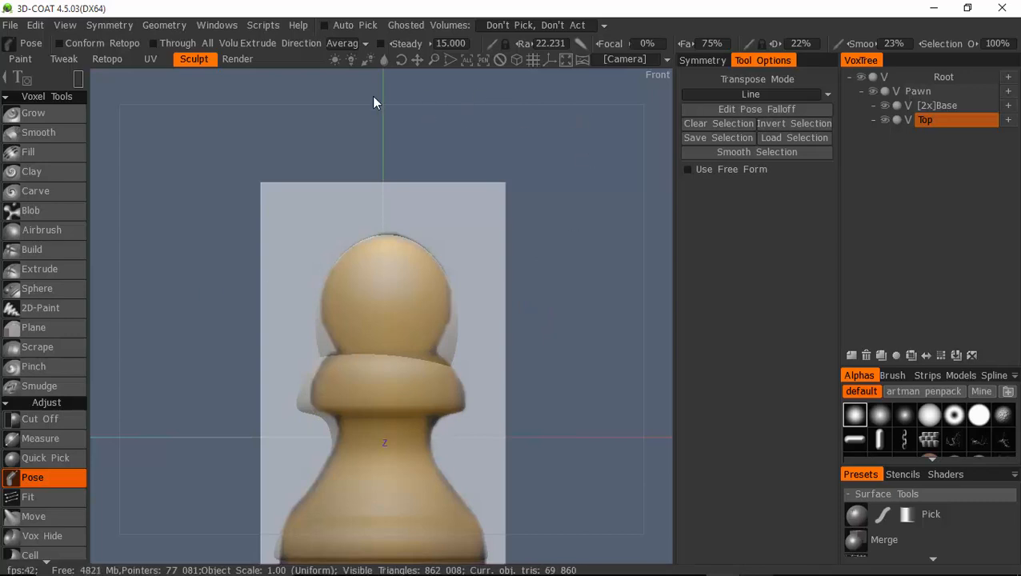
pyautogui.click(111, 26)
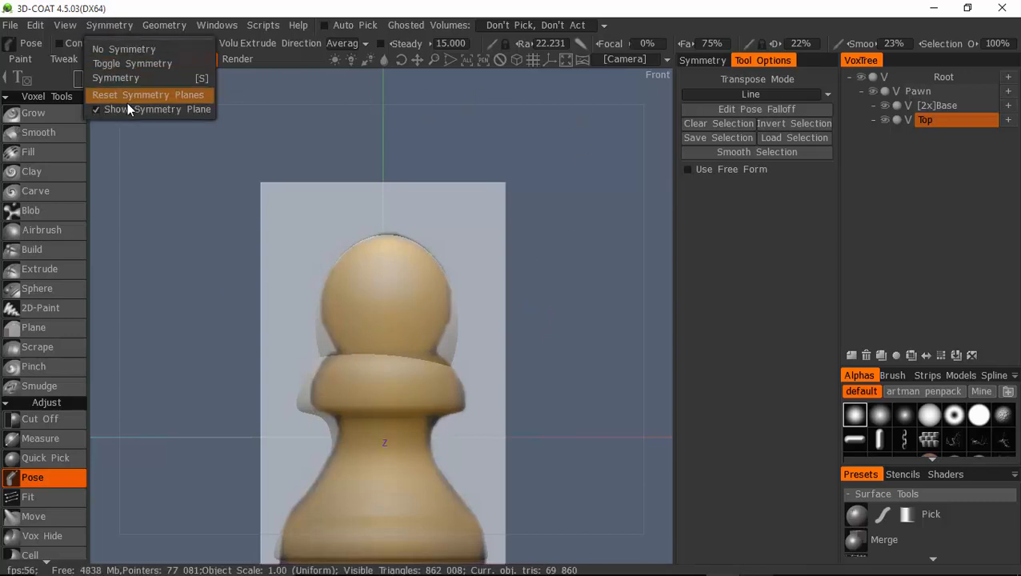
pyautogui.click(120, 78)
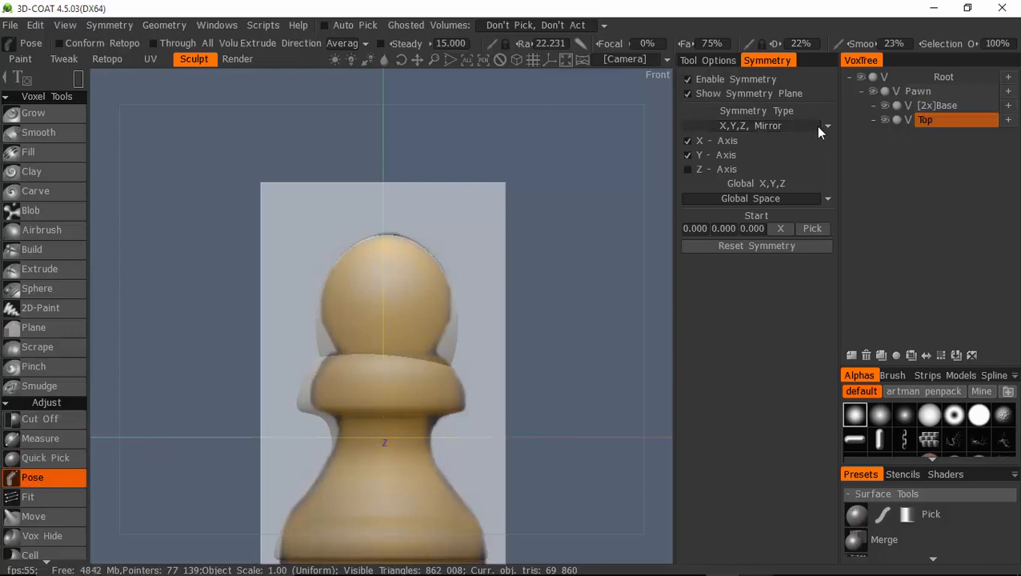
pyautogui.click(708, 60)
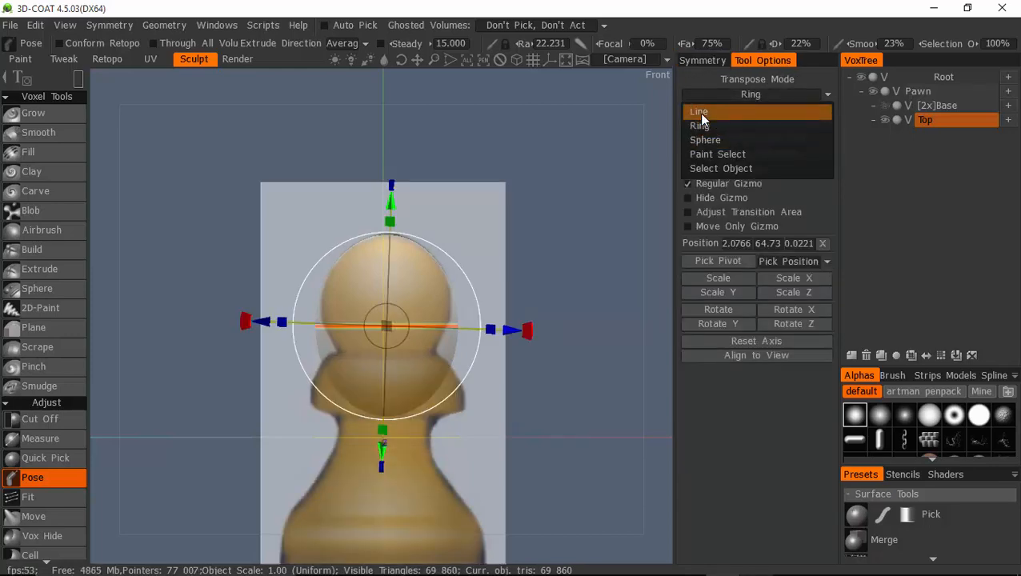
pyautogui.click(708, 155)
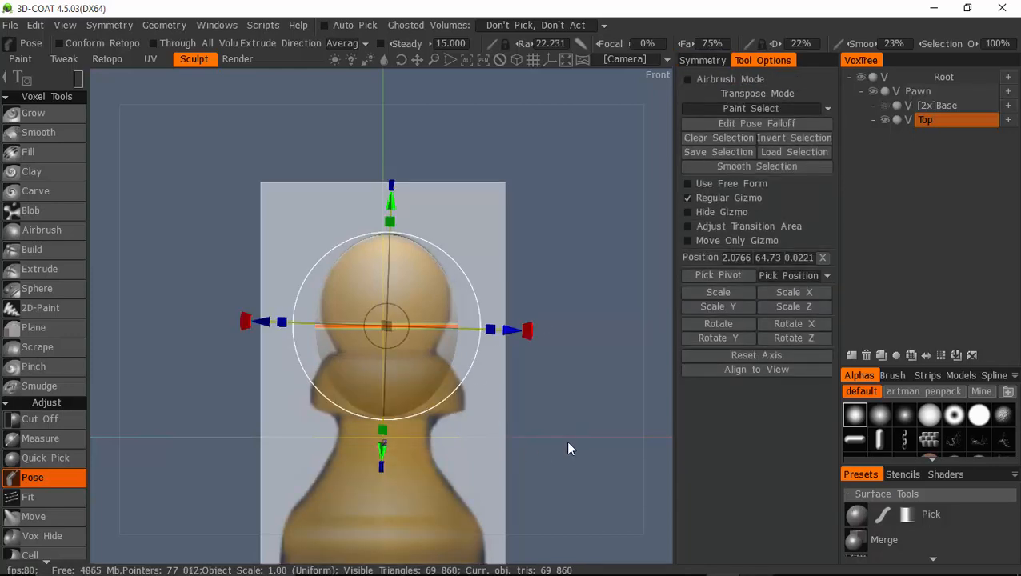
# - Select the lower half of the Top ellipsoid and pull it down to about X 0.49, Y 26.93, clearing the selection
pyautogui.moveTo(565, 412)
pyautogui.mouseDown()
pyautogui.moveTo(328, 416)
pyautogui.moveTo(196, 352)
pyautogui.moveTo(201, 319)
pyautogui.mouseUp()
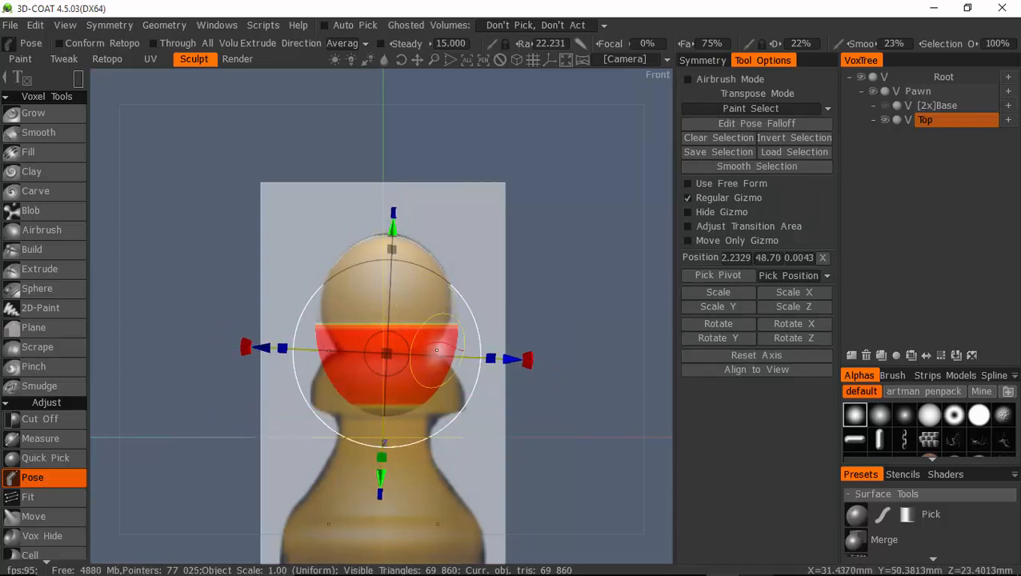
pyautogui.moveTo(386, 354); pyautogui.dragTo(376, 393)
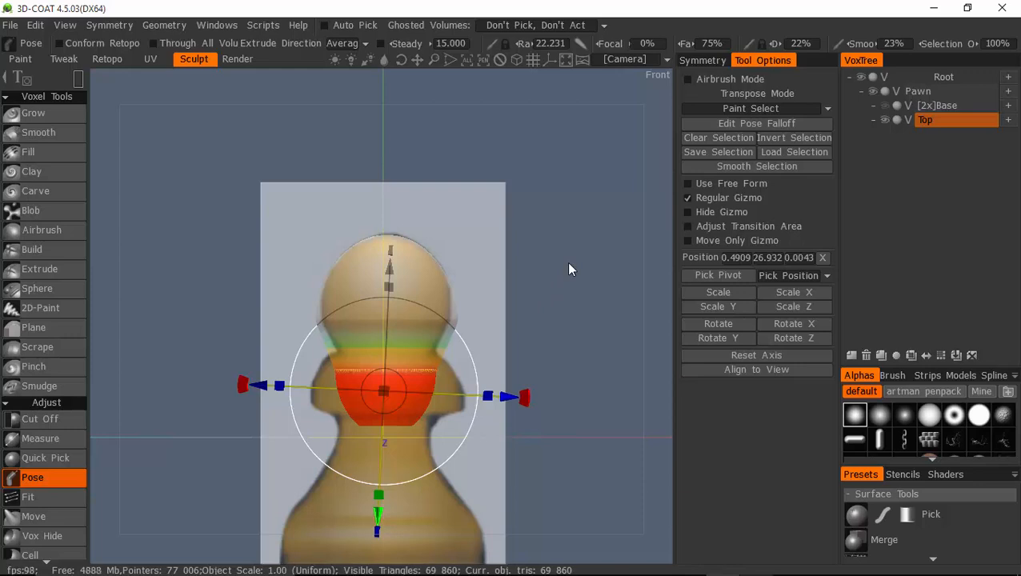
pyautogui.hotkey('ctrl', 'd')
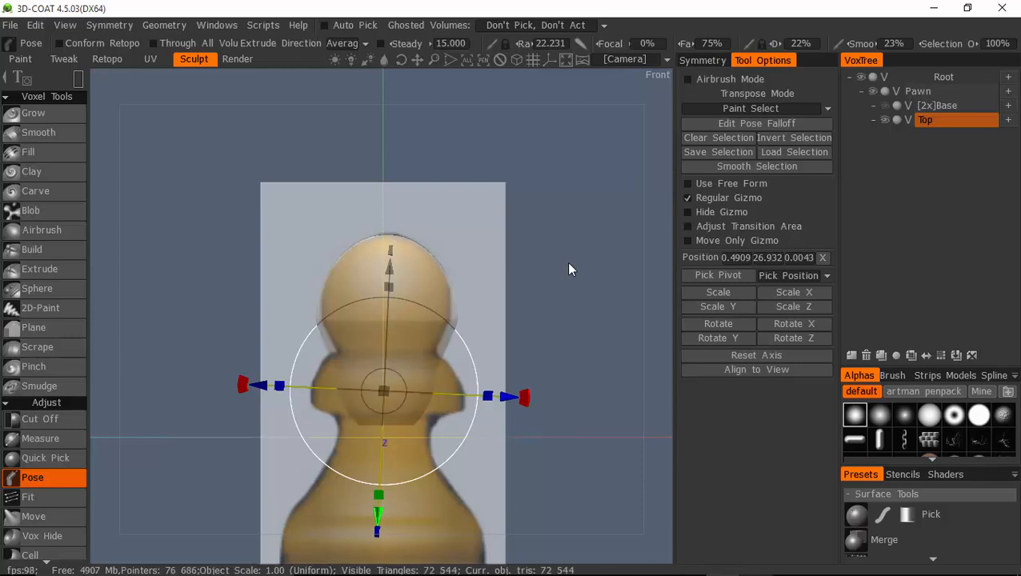
# - Check the reshaped Top volume from the left and front views and make the Base volume visible again
pyautogui.press('KP_4')
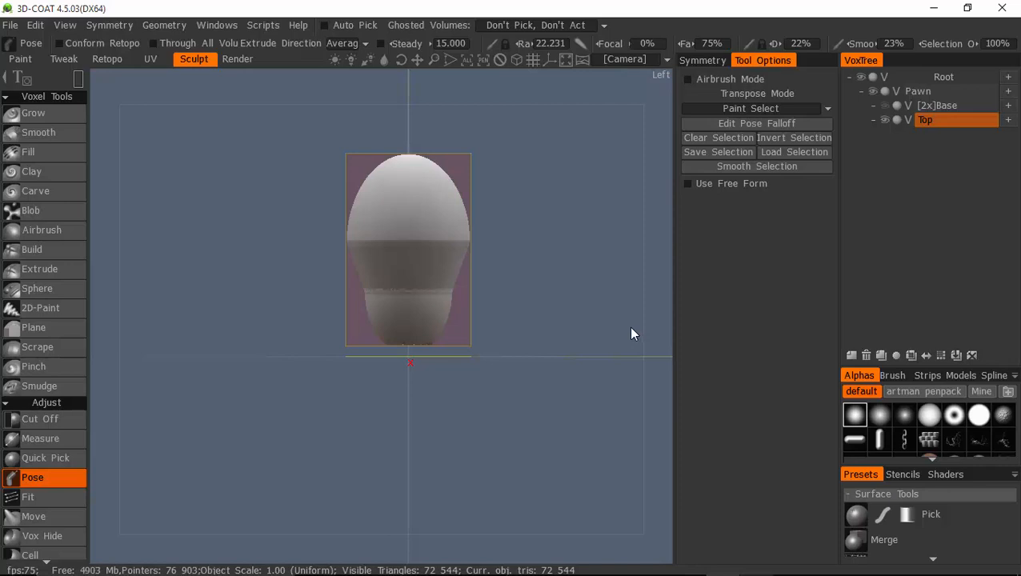
pyautogui.press('KP_1')
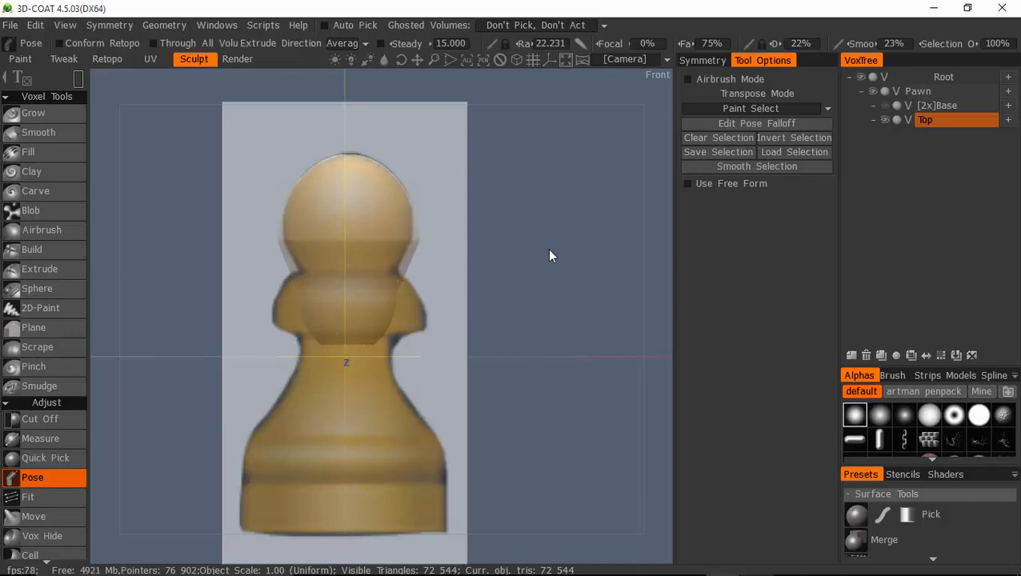
pyautogui.click(885, 107)
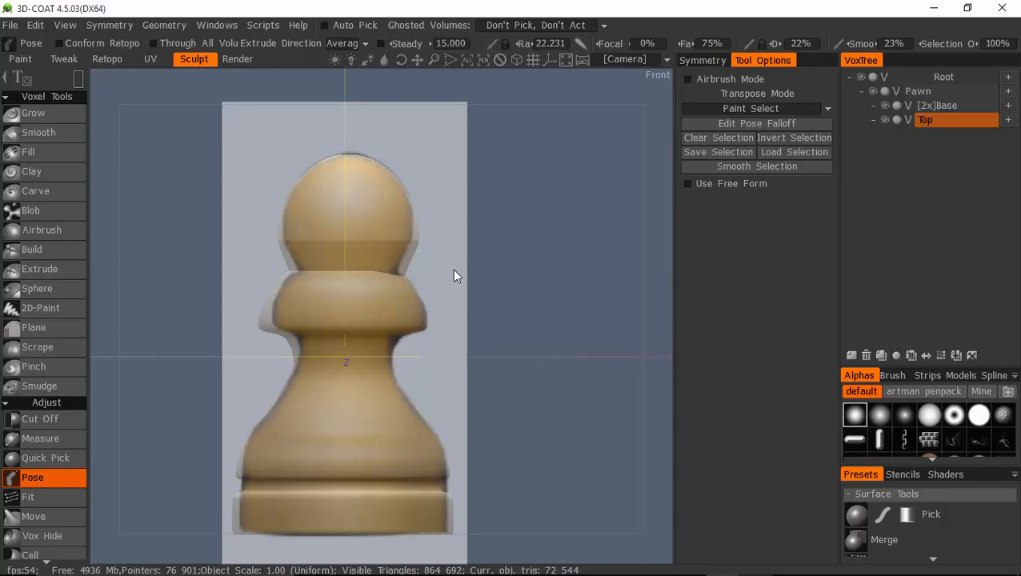
# - Load Pawn.jpg as the Z-axis reference image and close the reference image editing without changing its display
pyautogui.press('space')
pyautogui.click(667, 60)
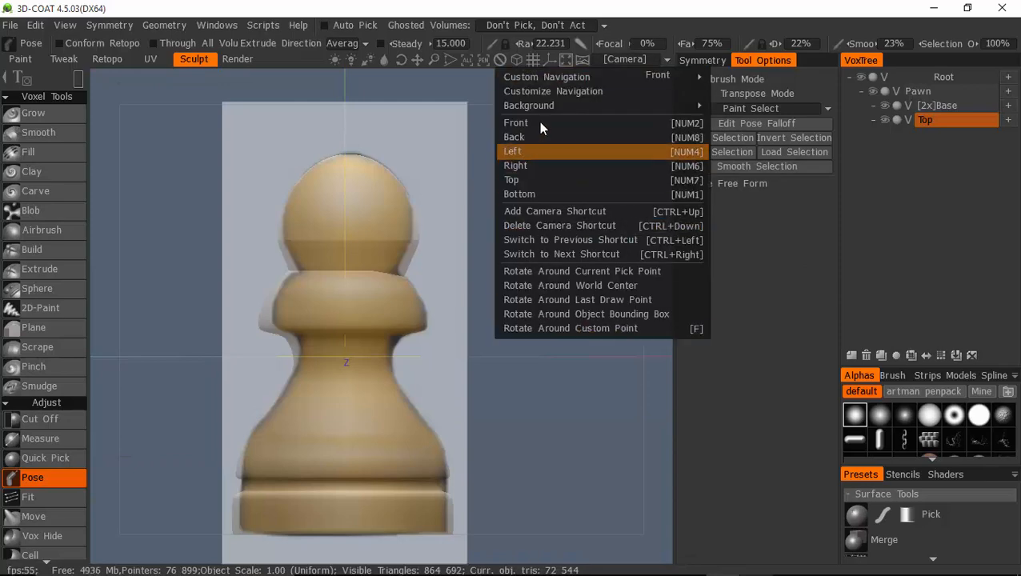
pyautogui.moveTo(584, 109)
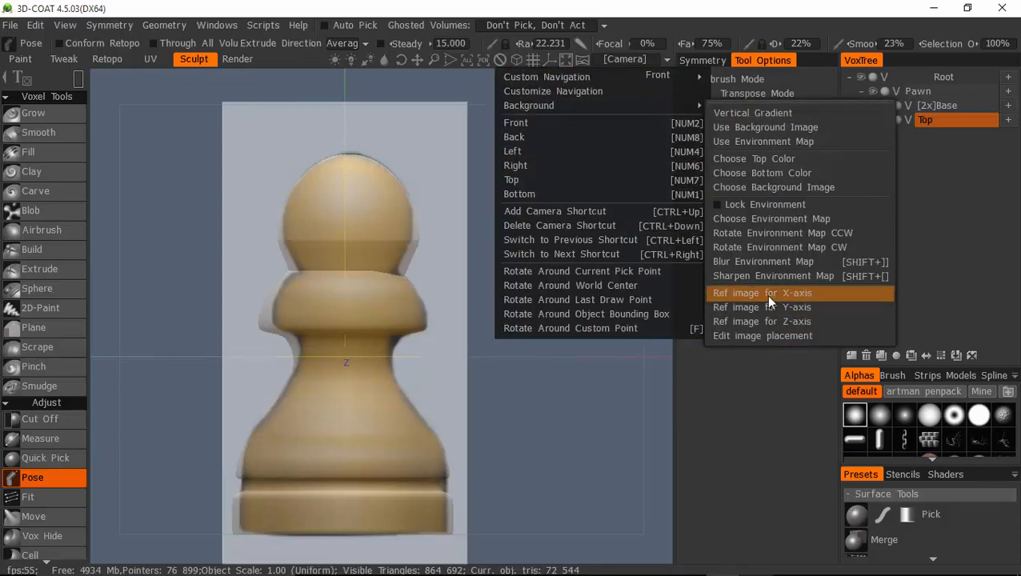
pyautogui.click(771, 320)
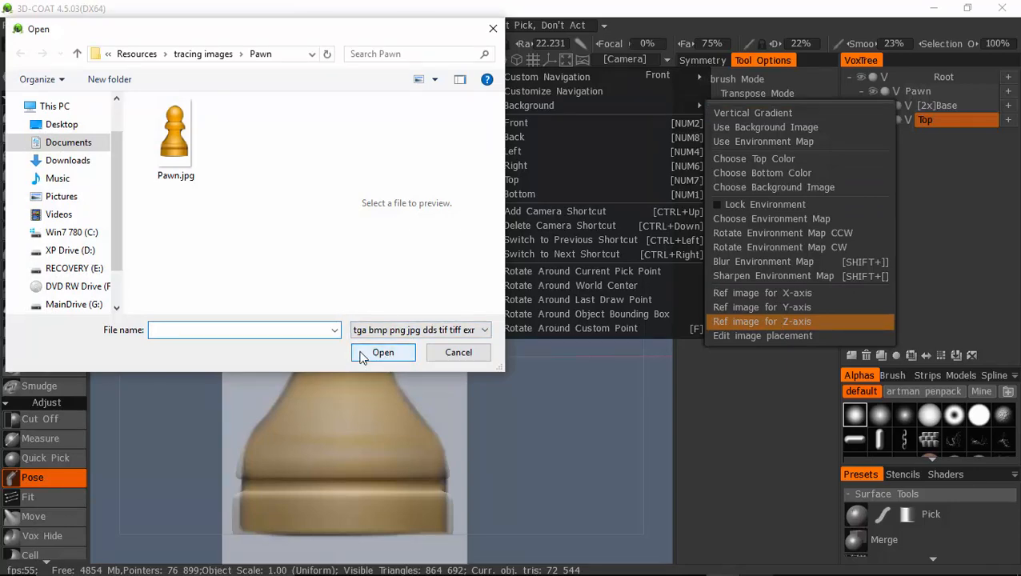
pyautogui.click(200, 178)
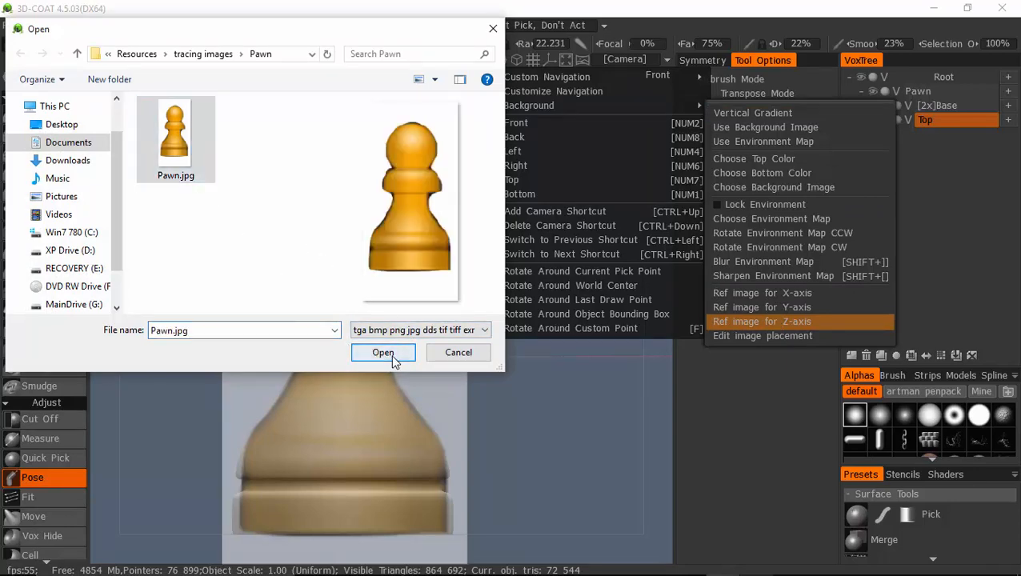
pyautogui.click(383, 353)
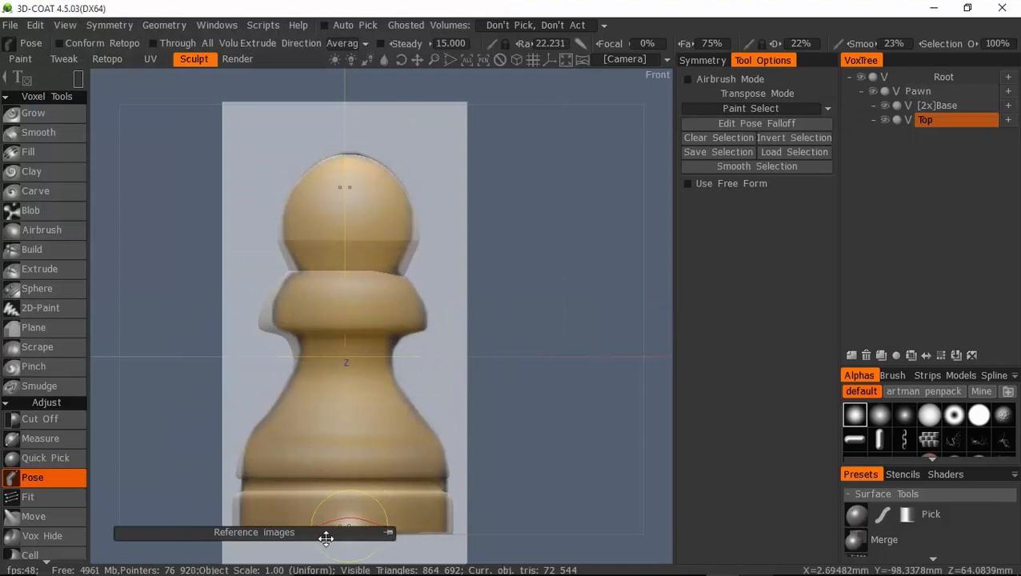
pyautogui.moveTo(323, 532); pyautogui.dragTo(712, 301)
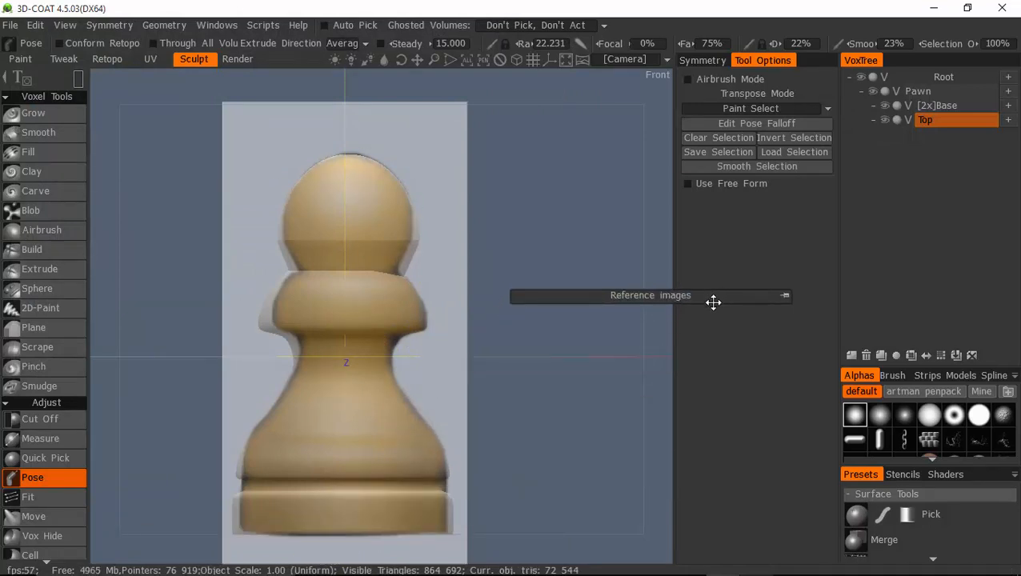
pyautogui.click(784, 296)
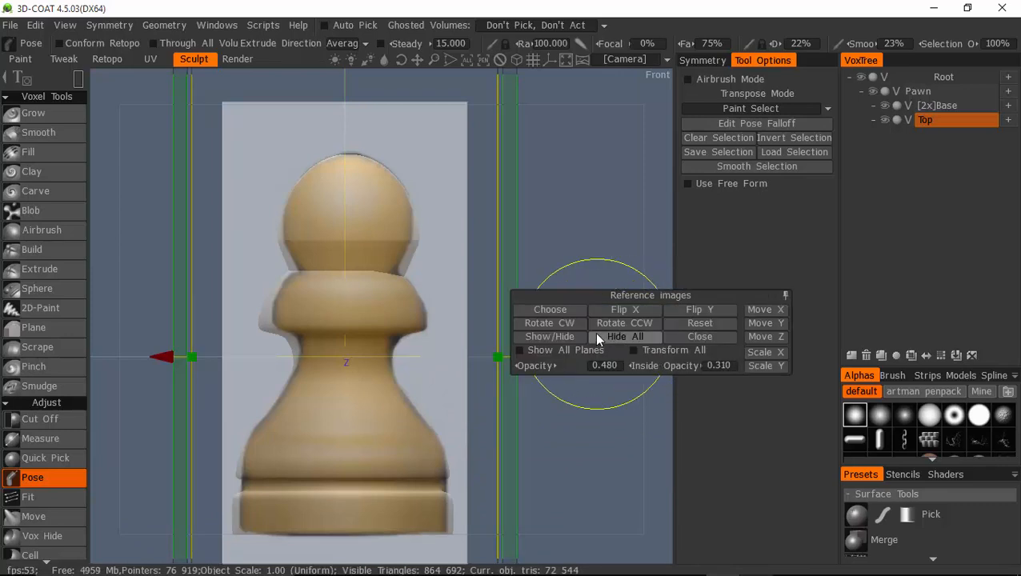
pyautogui.click(696, 336)
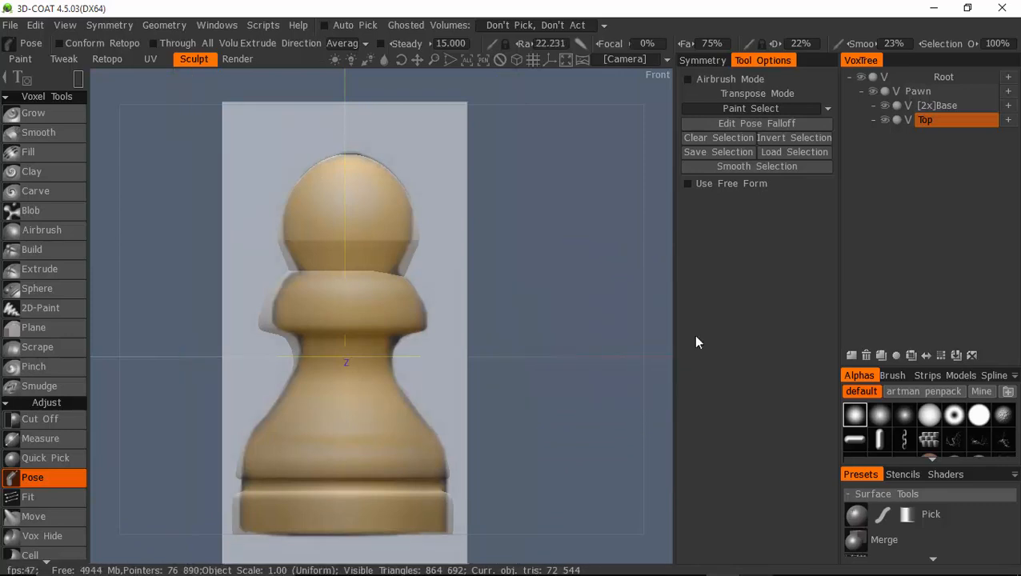
# - Reload Pawn.jpg as the Z-axis reference image and hide it so only the model shows
pyautogui.click(630, 59)
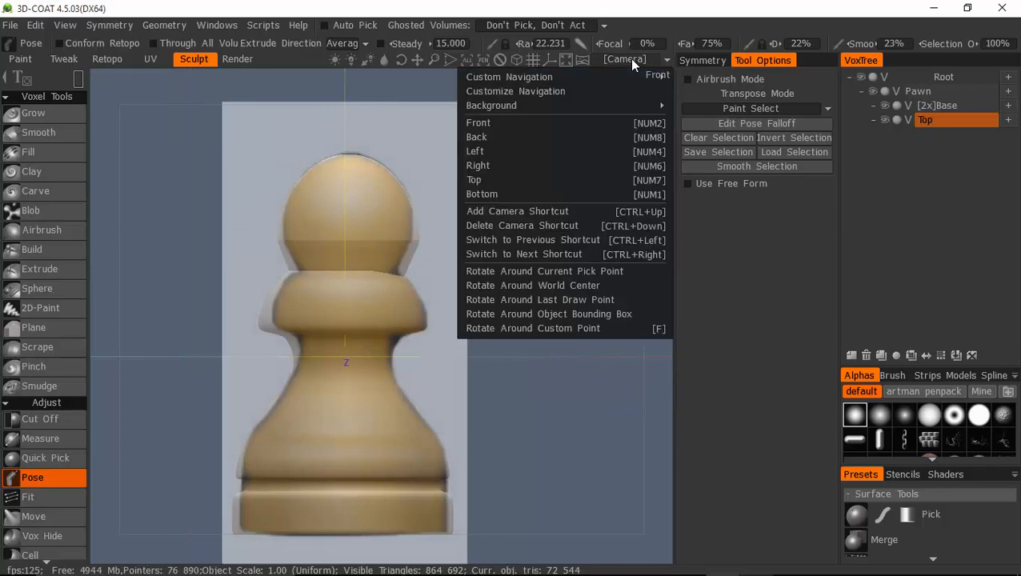
pyautogui.moveTo(648, 104)
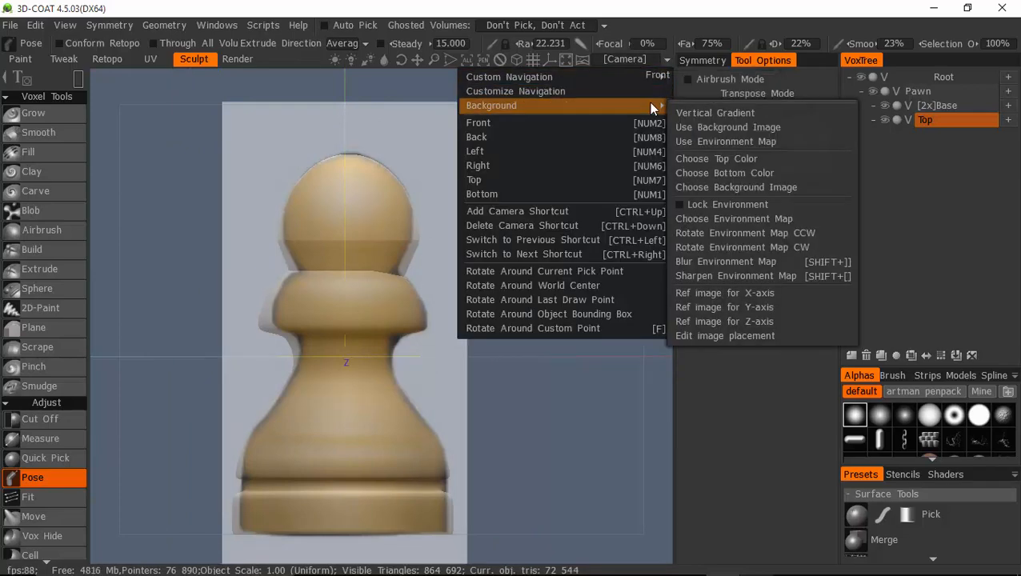
pyautogui.click(726, 322)
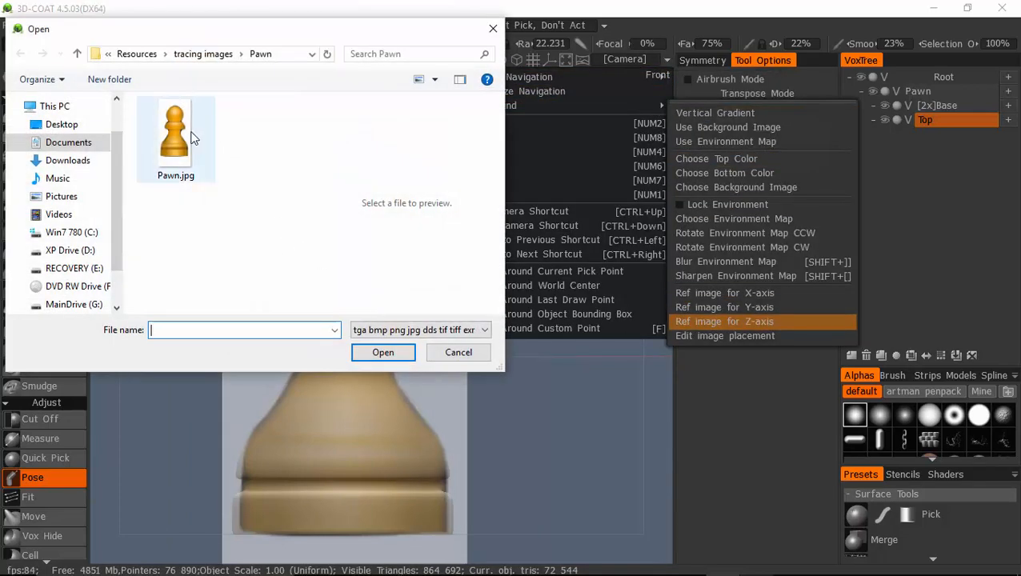
pyautogui.click(164, 136)
pyautogui.click(383, 351)
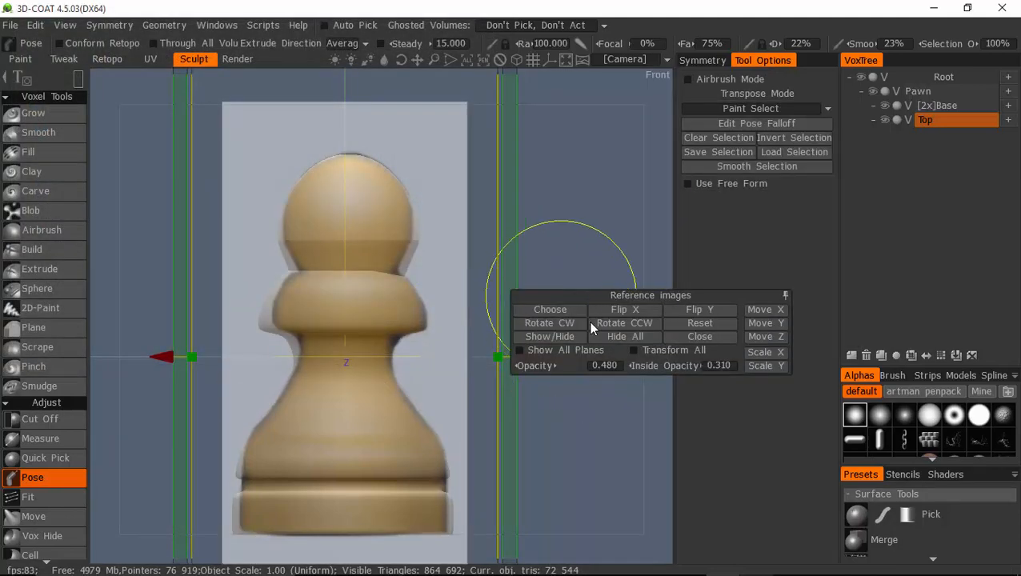
pyautogui.click(552, 337)
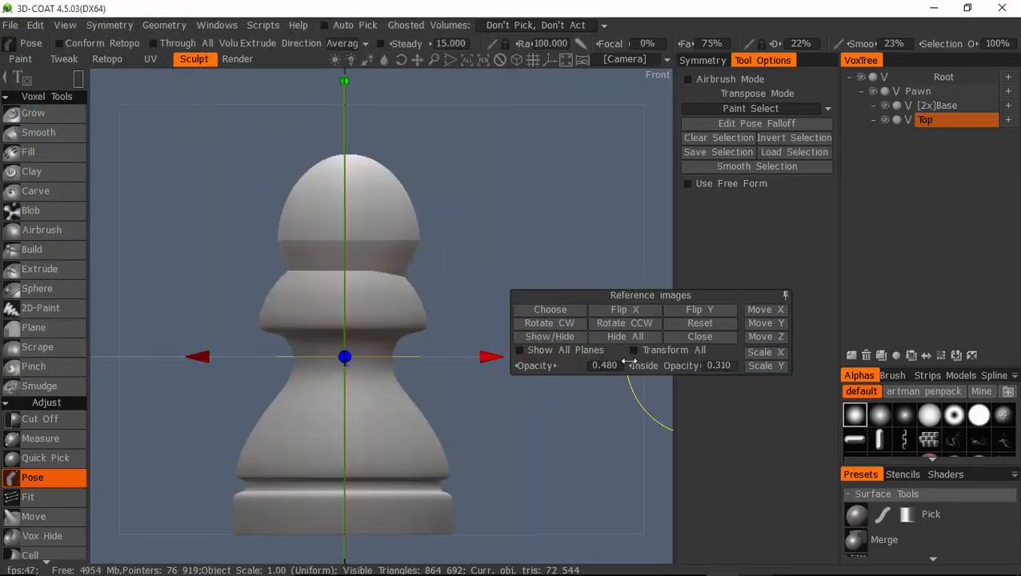
# - Collapse the Reference images controls and move them down, clear of the pawn
pyautogui.click(780, 292)
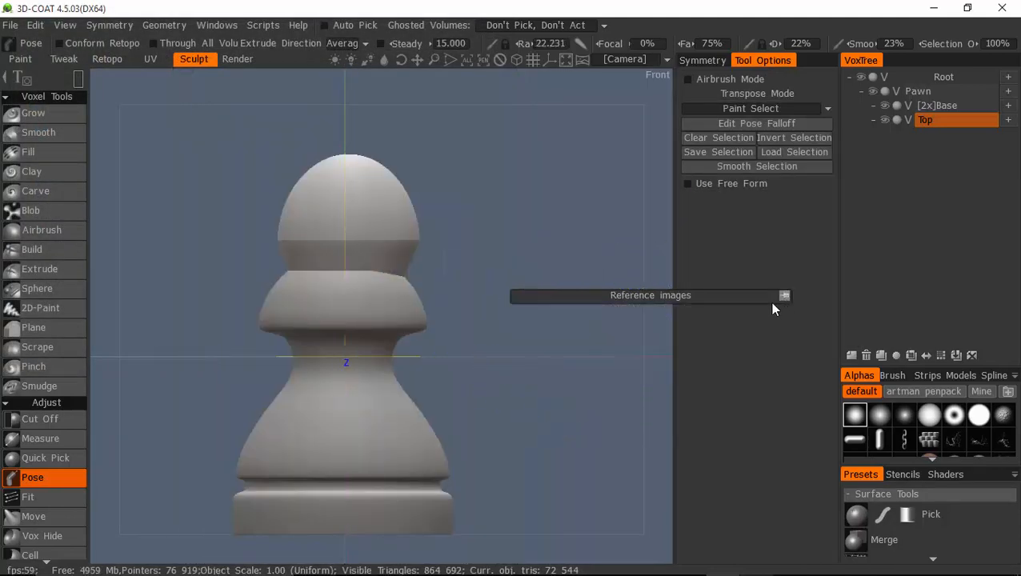
pyautogui.moveTo(672, 302); pyautogui.dragTo(658, 460)
pyautogui.moveTo(668, 495); pyautogui.dragTo(324, 558)
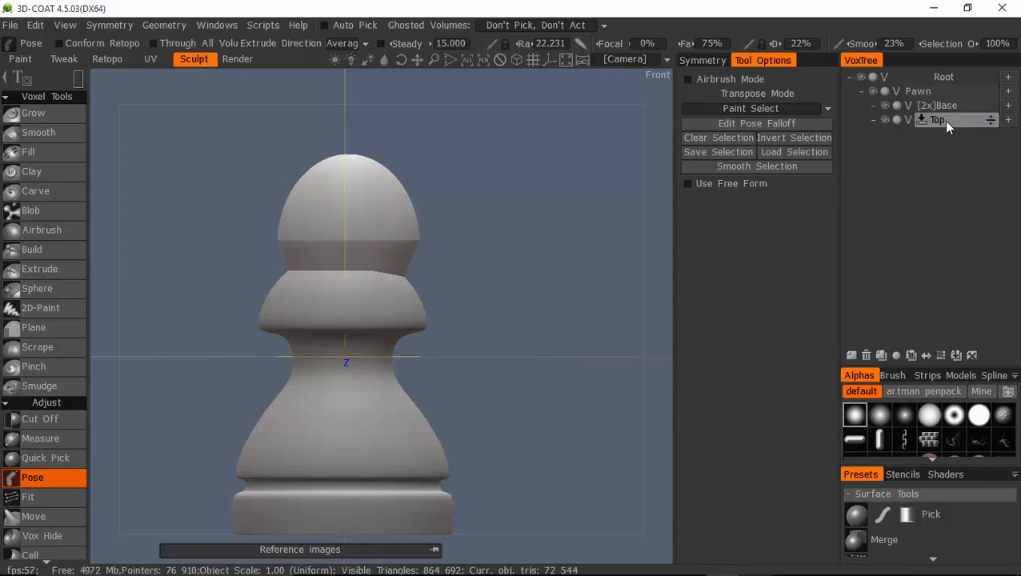
pyautogui.press('space')
pyautogui.click(485, 90)
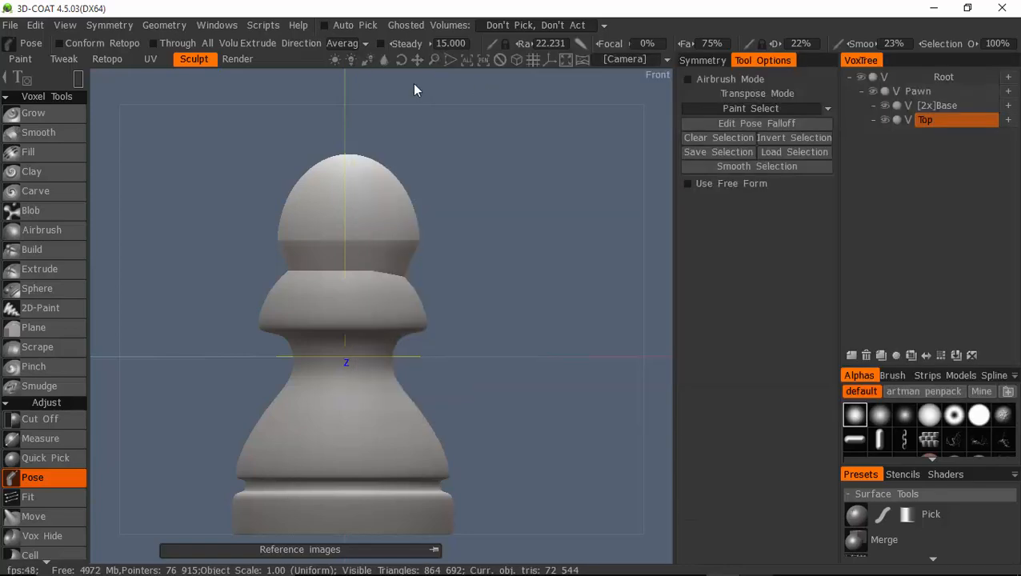
pyautogui.press('space')
pyautogui.click(235, 80)
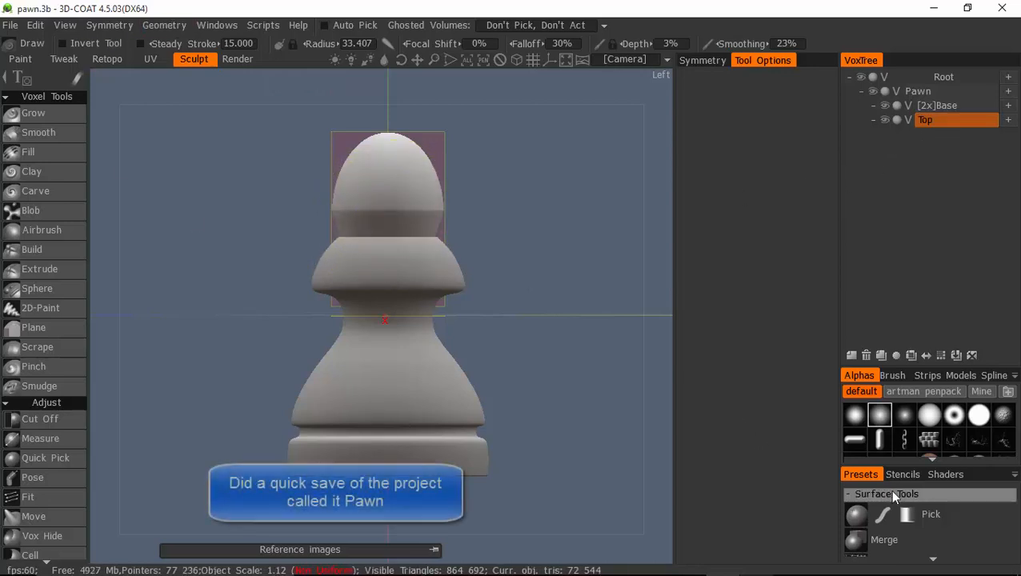
# - Merge the Top volume into the Base volume to make the pawn a single object
pyautogui.rightClick(936, 121)
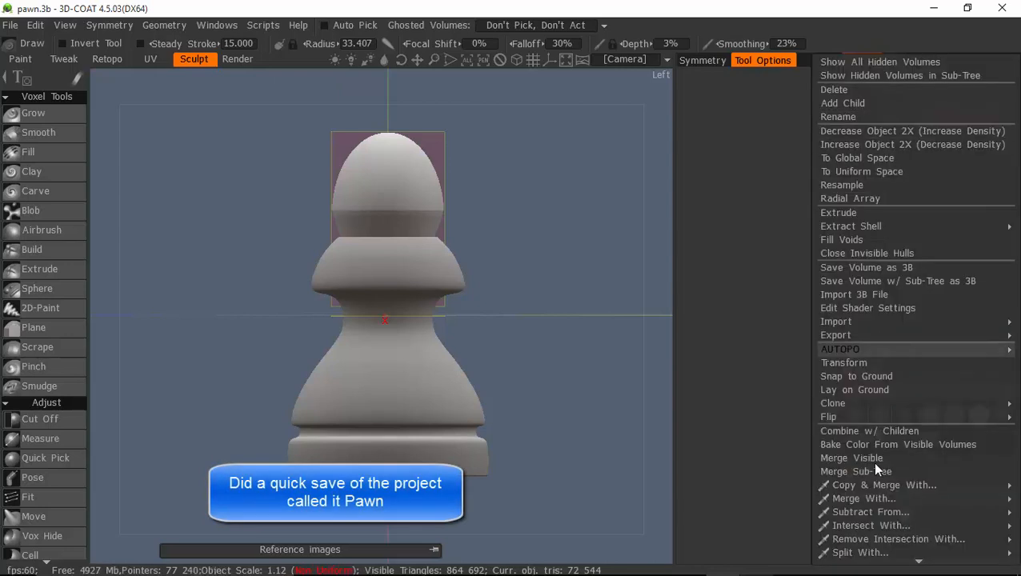
pyautogui.moveTo(876, 498)
pyautogui.click(800, 496)
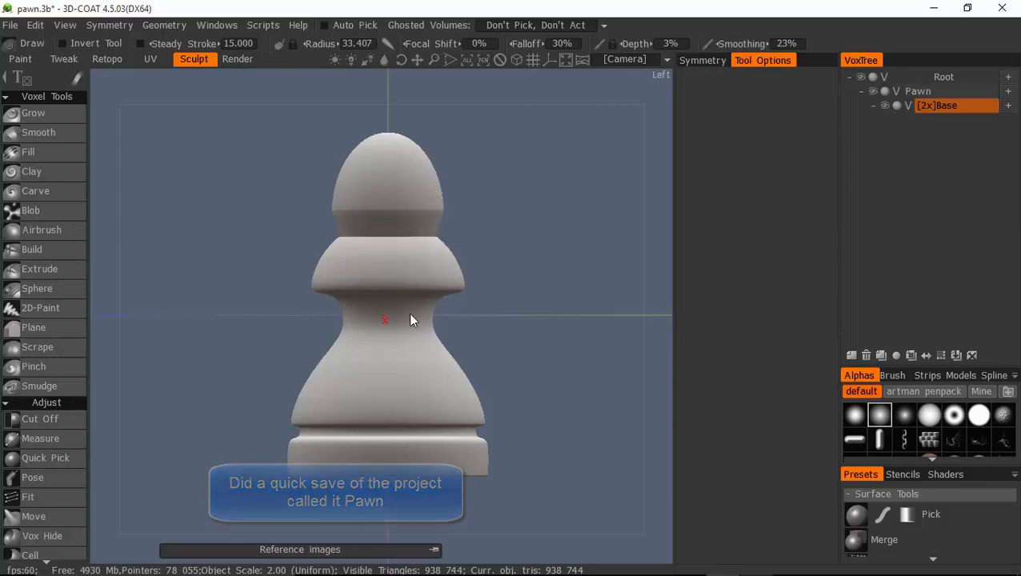
# - In the Paint room, preview the rusty worn metals smart material and calculate its ambient occlusion into a new layer with 128 sphere lights
pyautogui.click(21, 59)
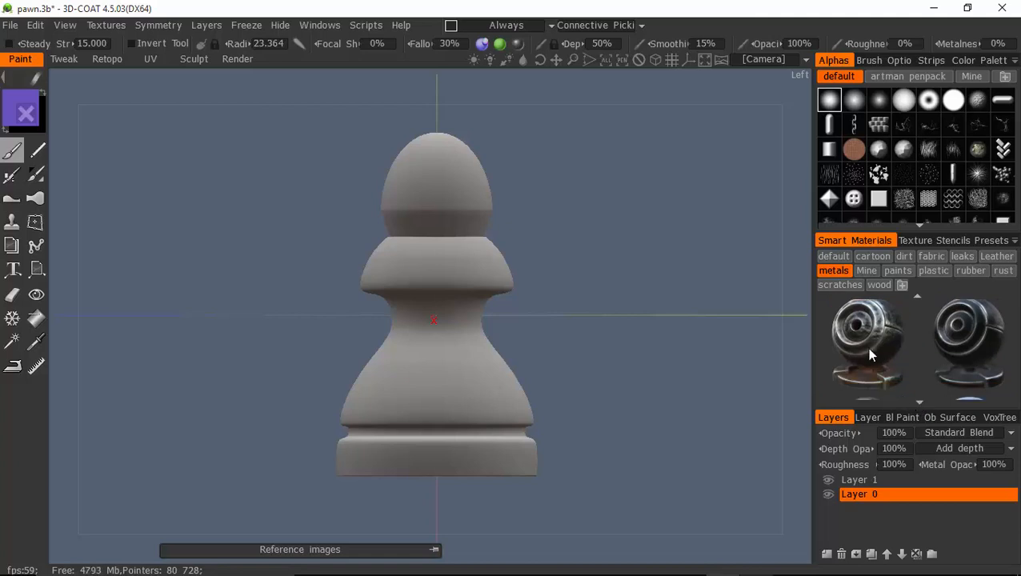
pyautogui.click(417, 277)
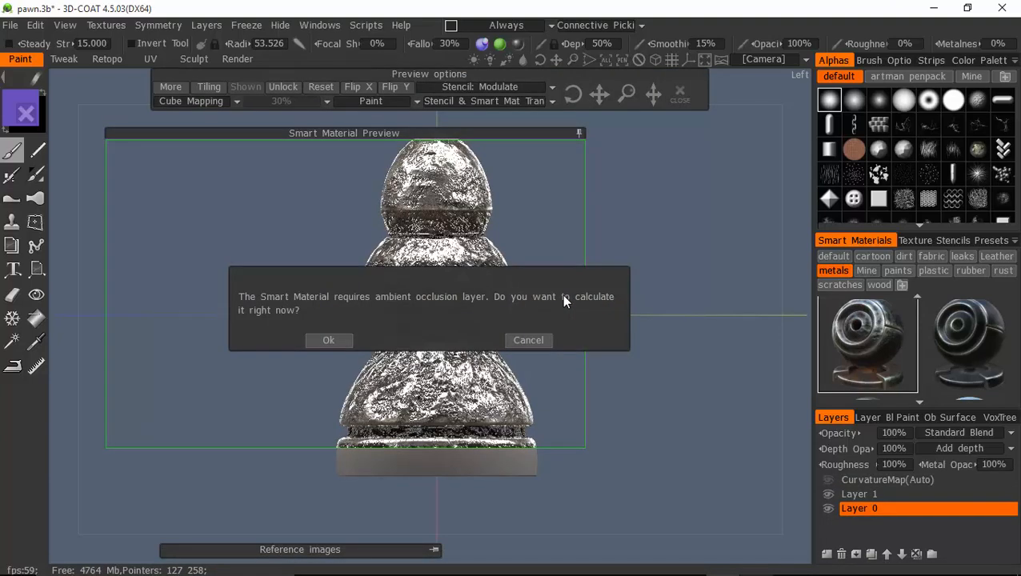
pyautogui.click(323, 341)
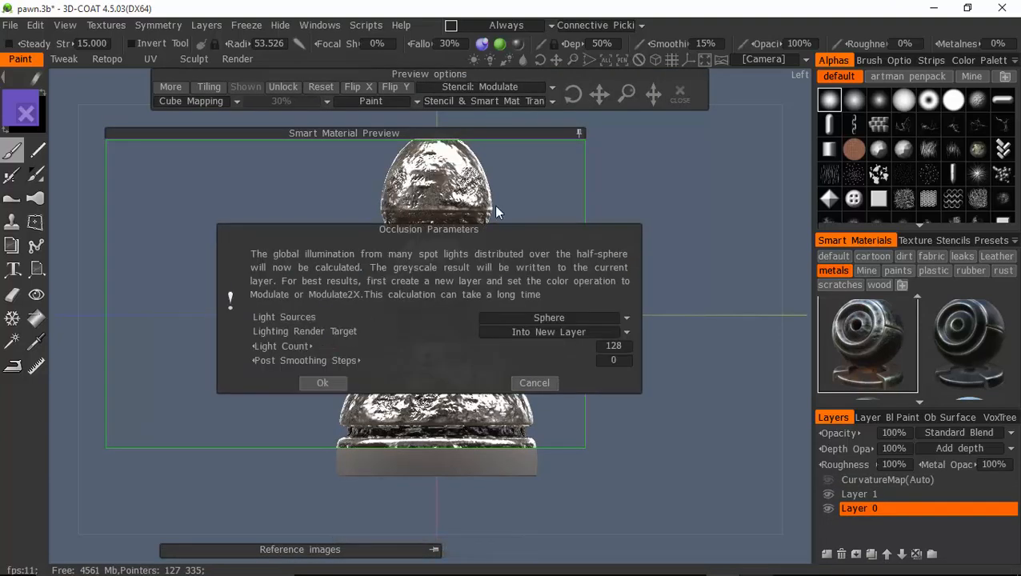
pyautogui.click(322, 383)
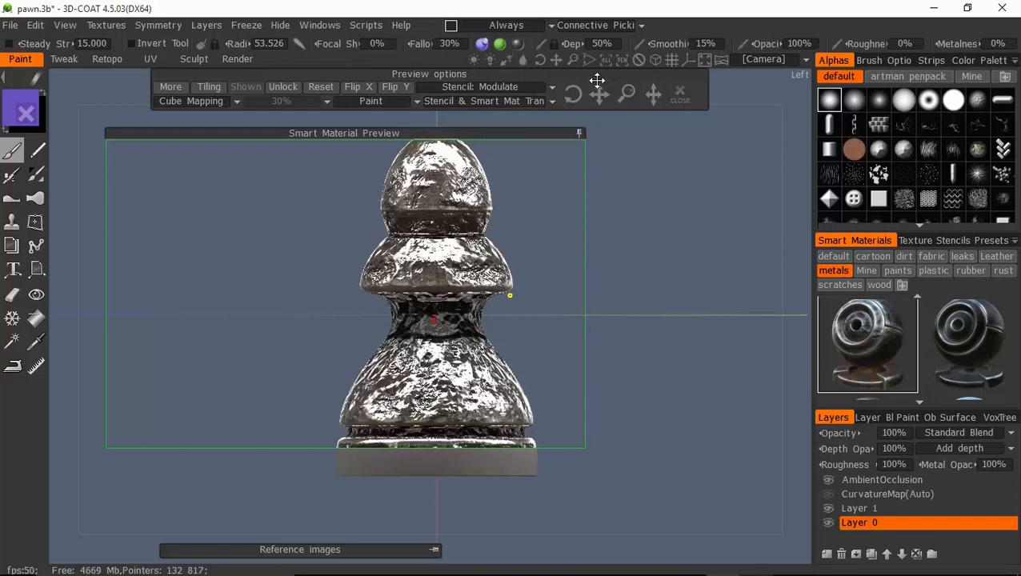
pyautogui.click(678, 94)
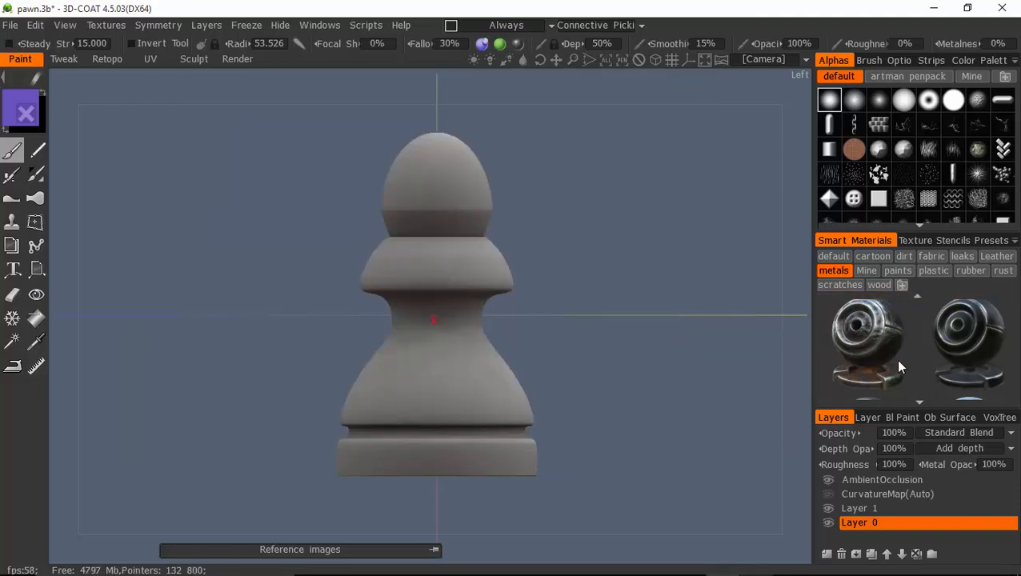
# - Preview the worn metals smart material on the pawn again and reduce its depth to 12%
pyautogui.click(826, 344)
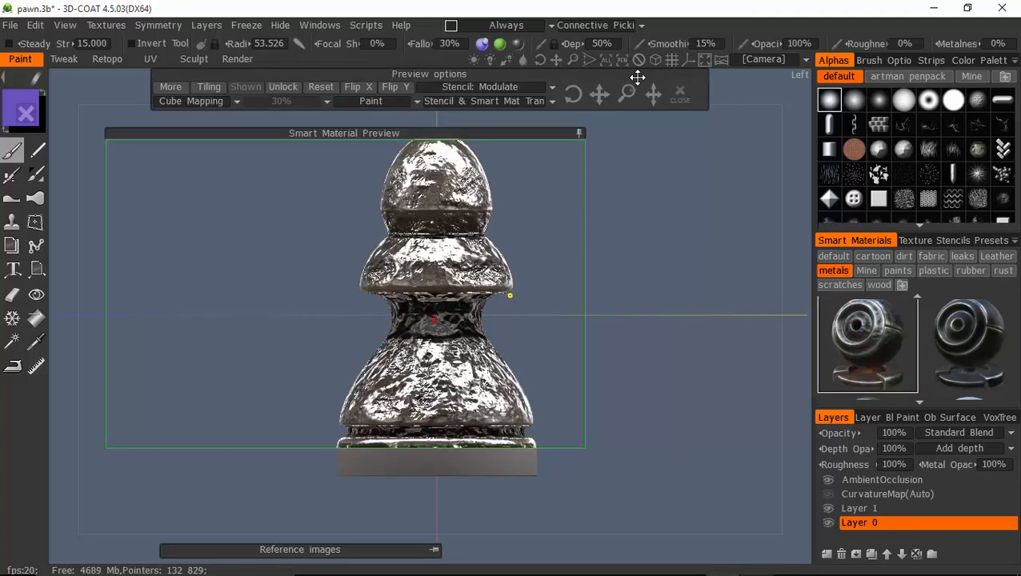
pyautogui.moveTo(638, 80); pyautogui.dragTo(686, 505)
pyautogui.click(484, 45)
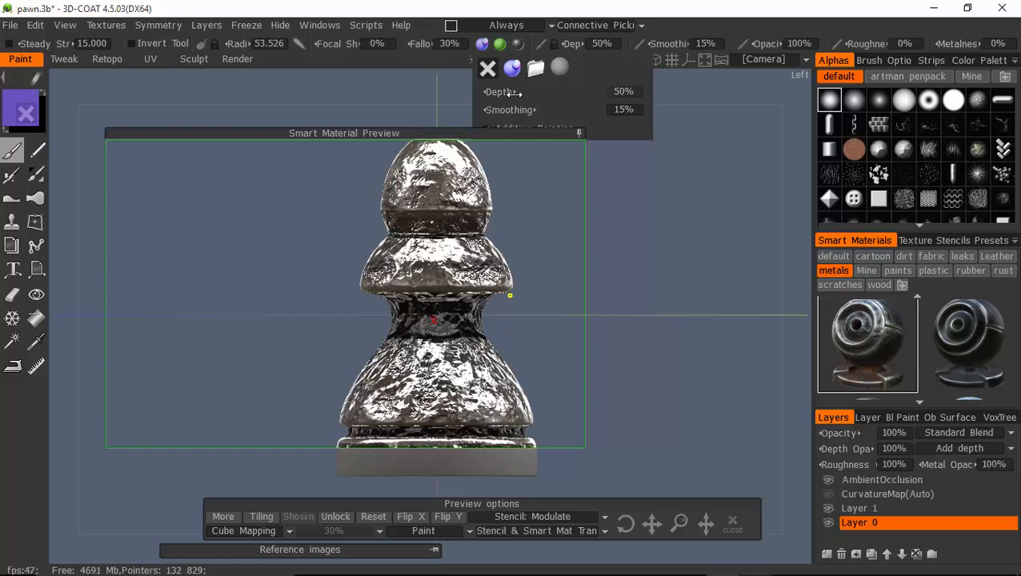
pyautogui.moveTo(516, 93); pyautogui.dragTo(459, 94)
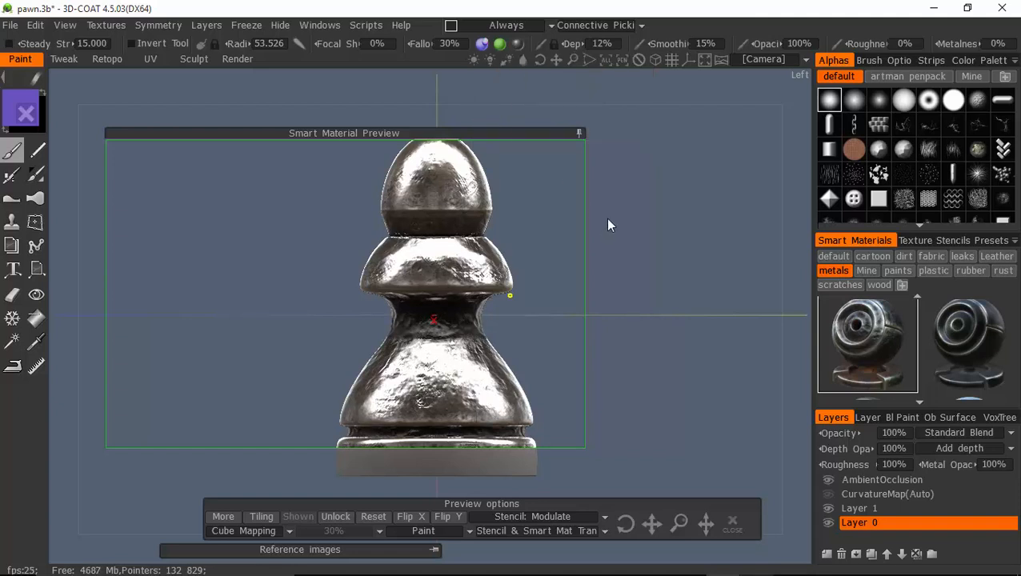
# - Fill the whole of Layer 0 with the worn metal smart material and close the material preview
pyautogui.rightClick(865, 320)
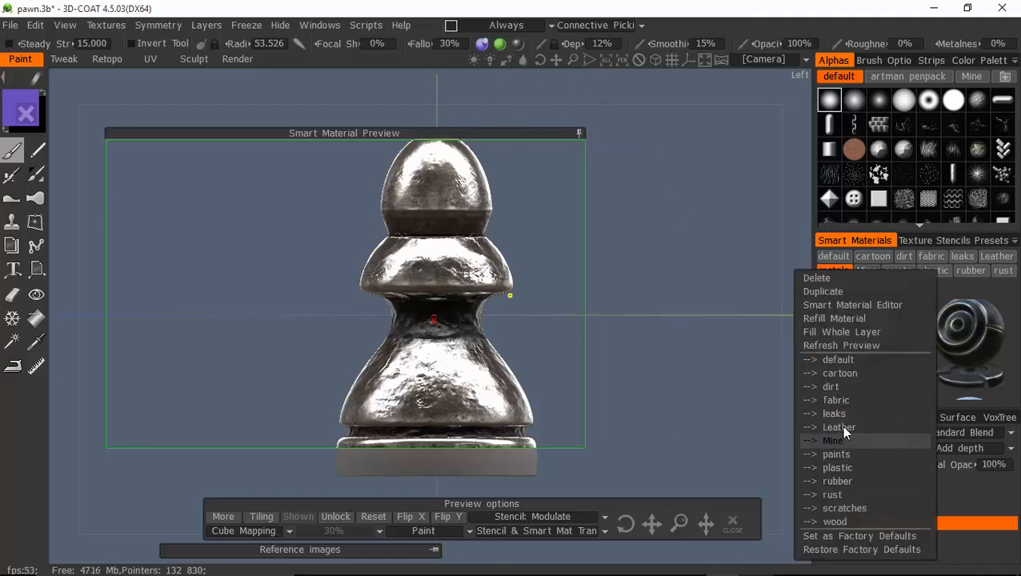
pyautogui.click(840, 331)
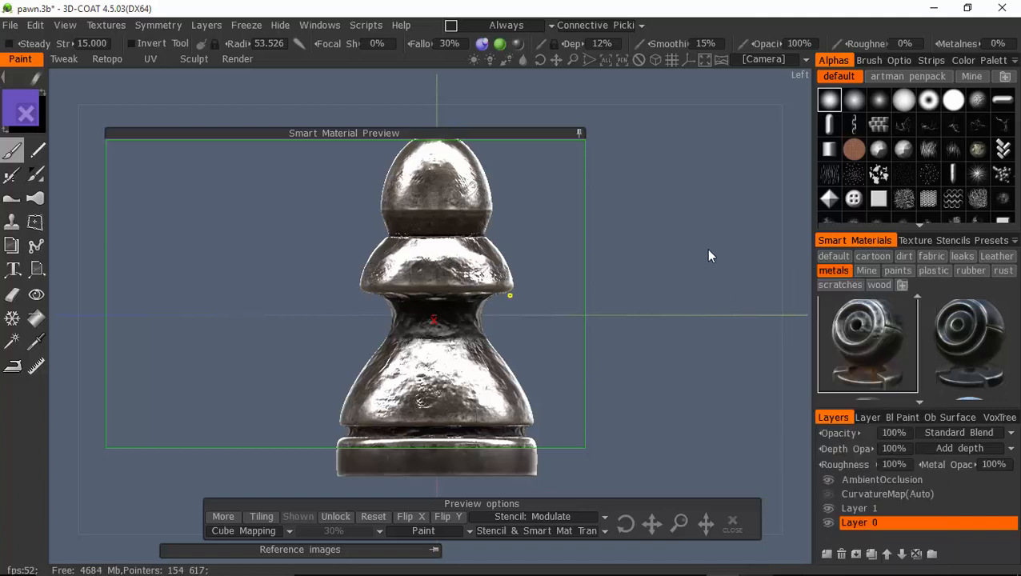
pyautogui.click(732, 521)
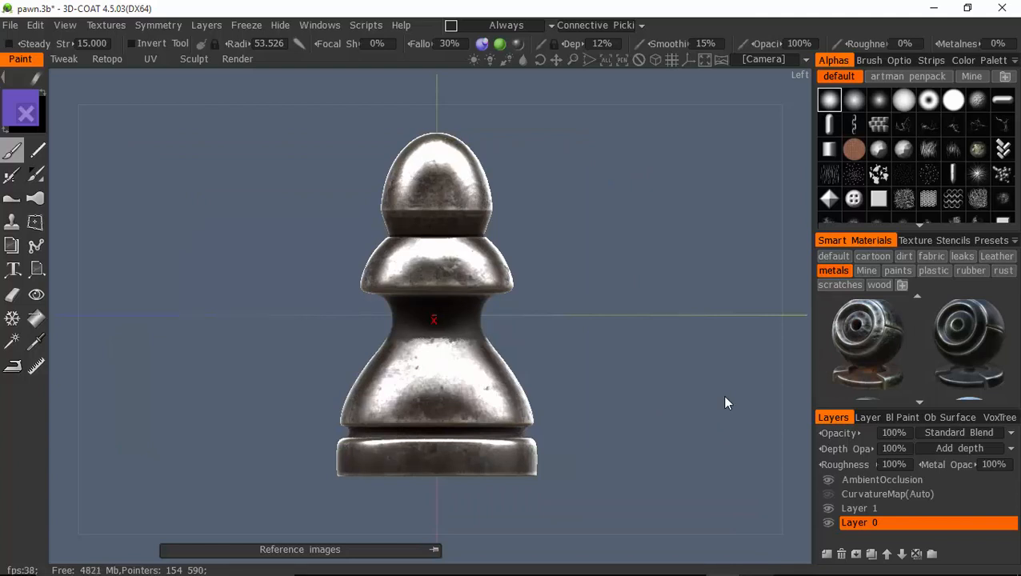
# - Go to the Render room, view the pawn from slightly above, and render it at 1360 x 745, stopping the render at the end
pyautogui.click(242, 59)
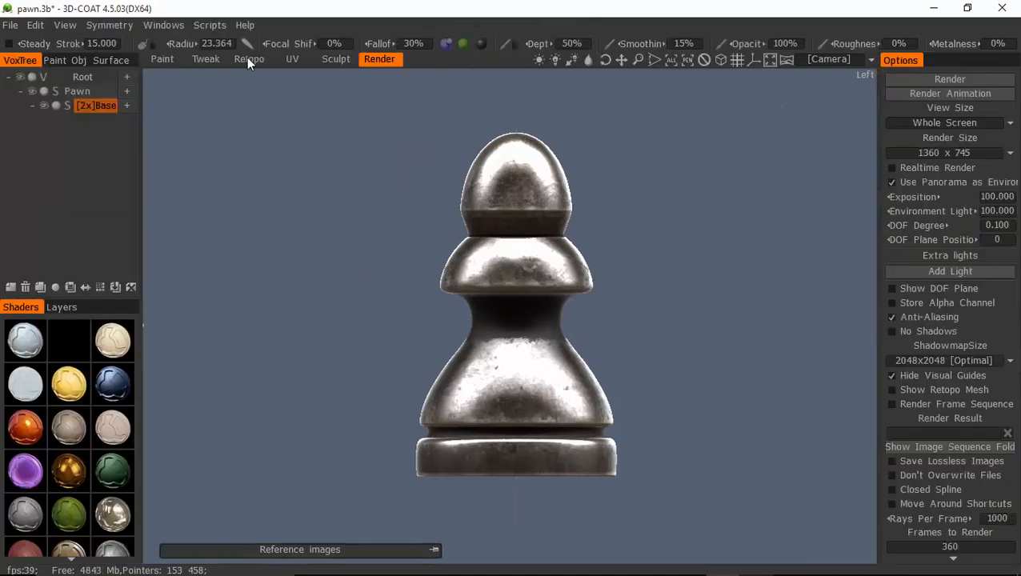
pyautogui.moveTo(681, 237); pyautogui.dragTo(686, 303)
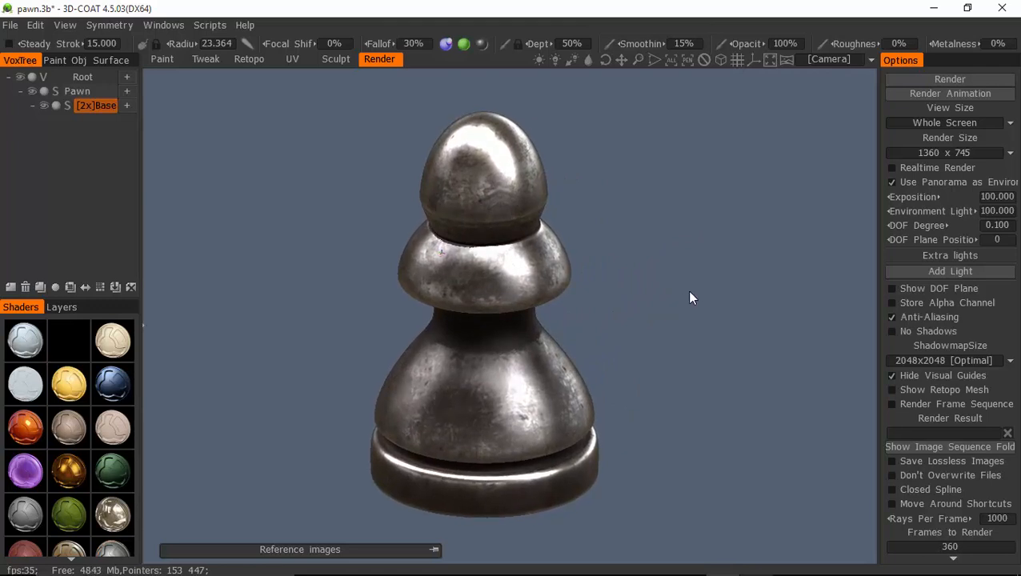
pyautogui.click(950, 79)
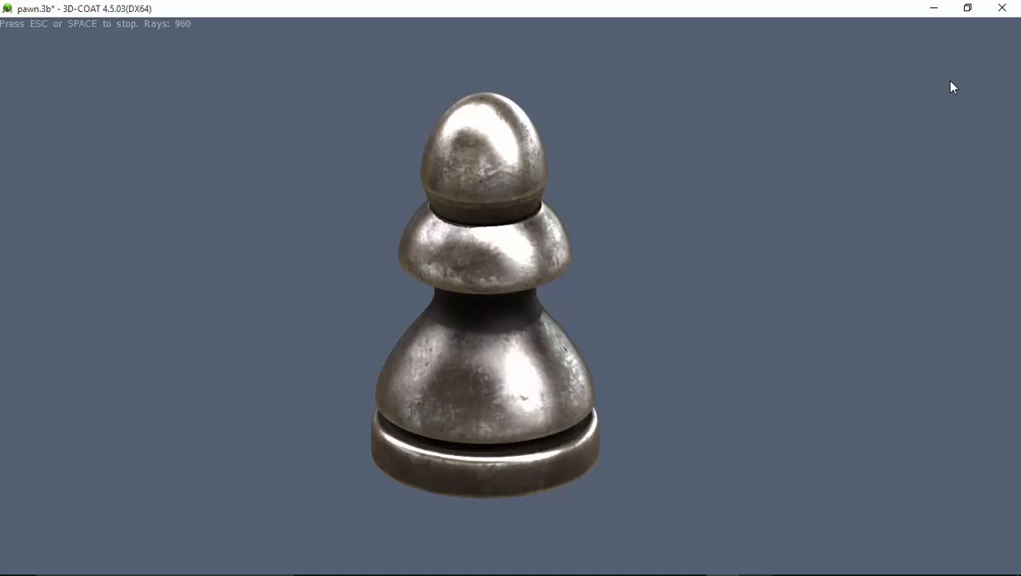
pyautogui.press('Escape')
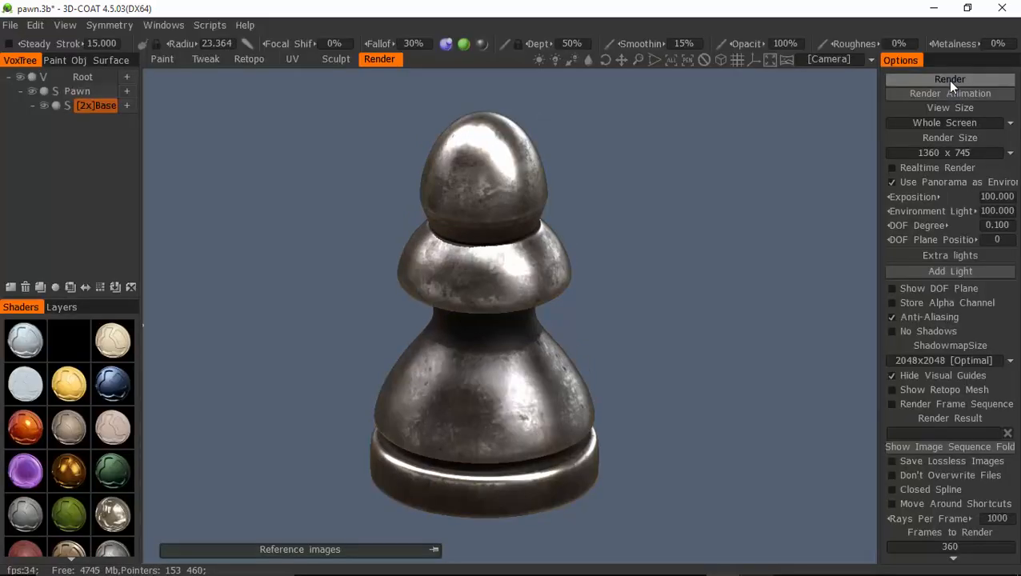